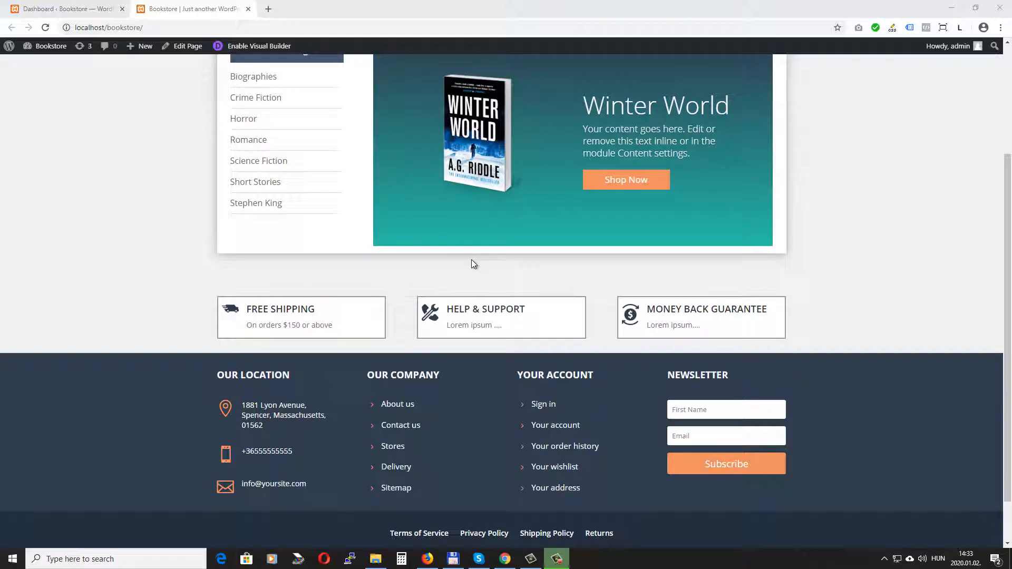
Step: Examine the regular and sale prices of the Tolkien book in the store's products, then return to the product list
left_click(53, 9)
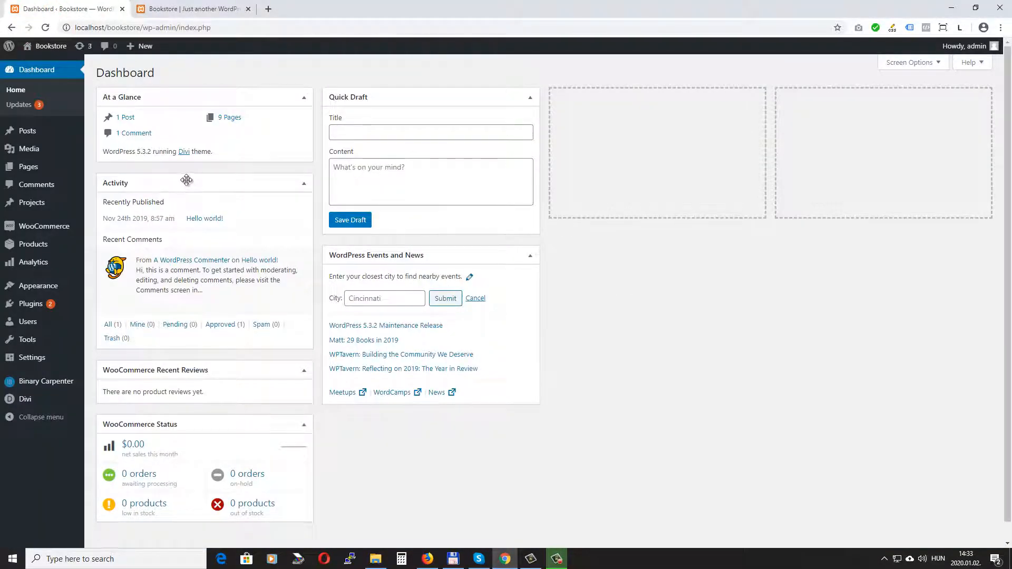
left_click(33, 244)
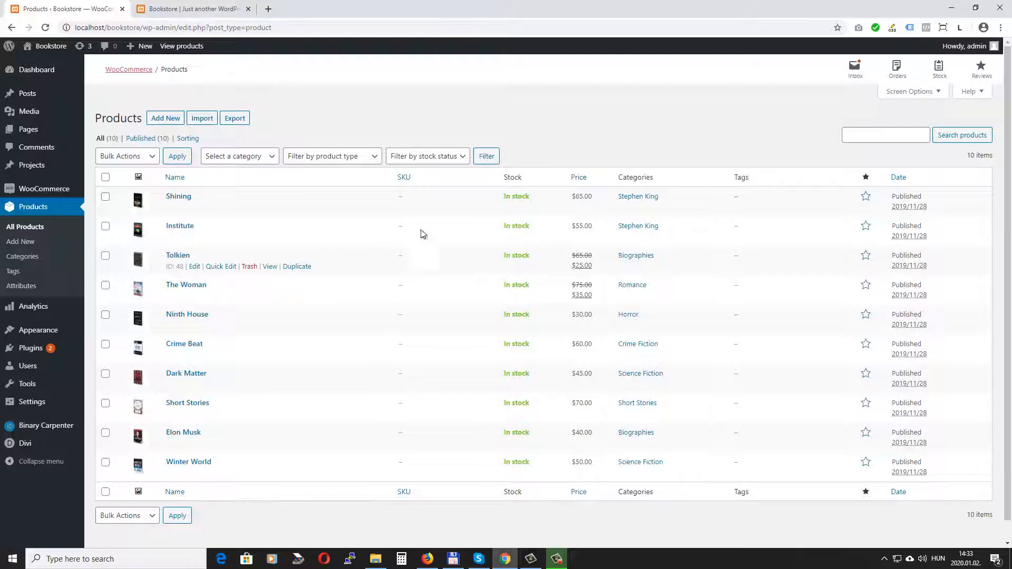
left_click(195, 267)
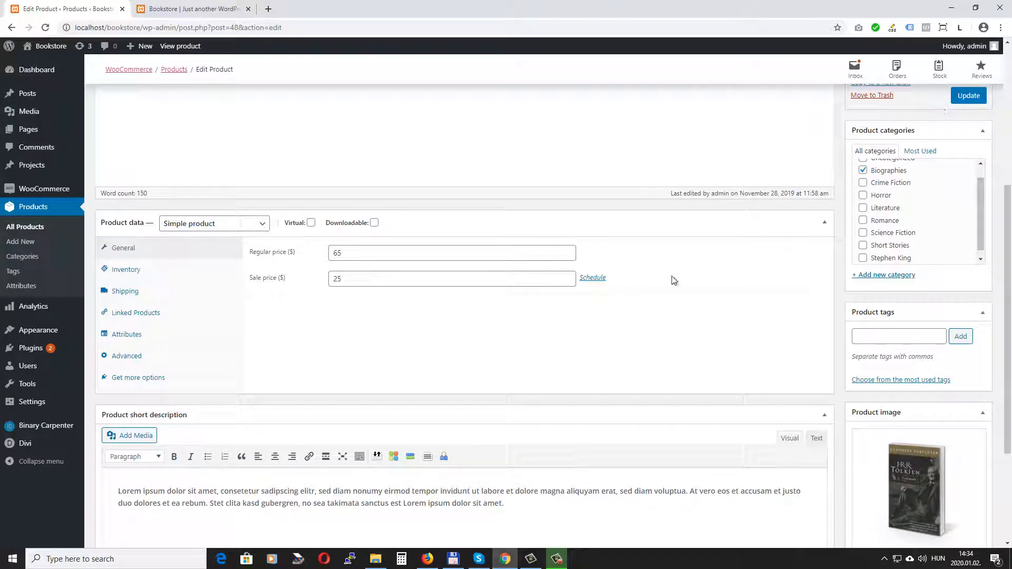
left_click(30, 228)
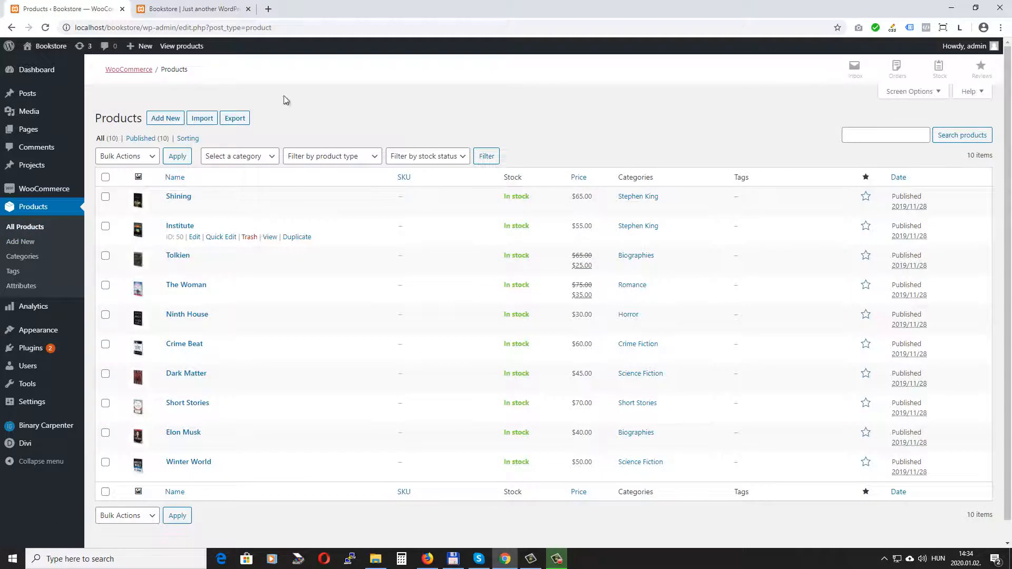
Step: Open the bookstore homepage in the Divi Visual Builder
left_click(182, 9)
scroll(228, 136, "up", 1)
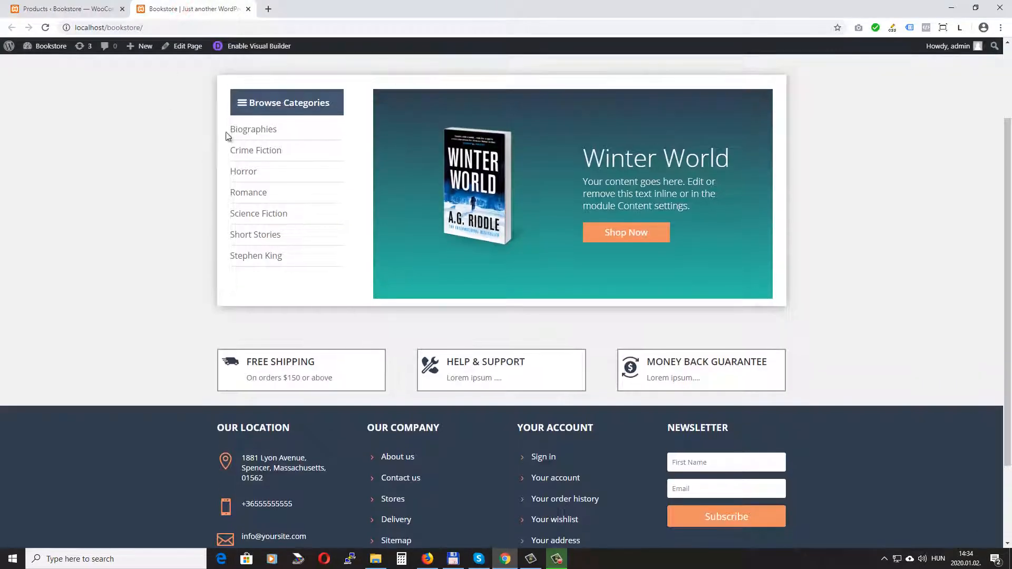
left_click(257, 47)
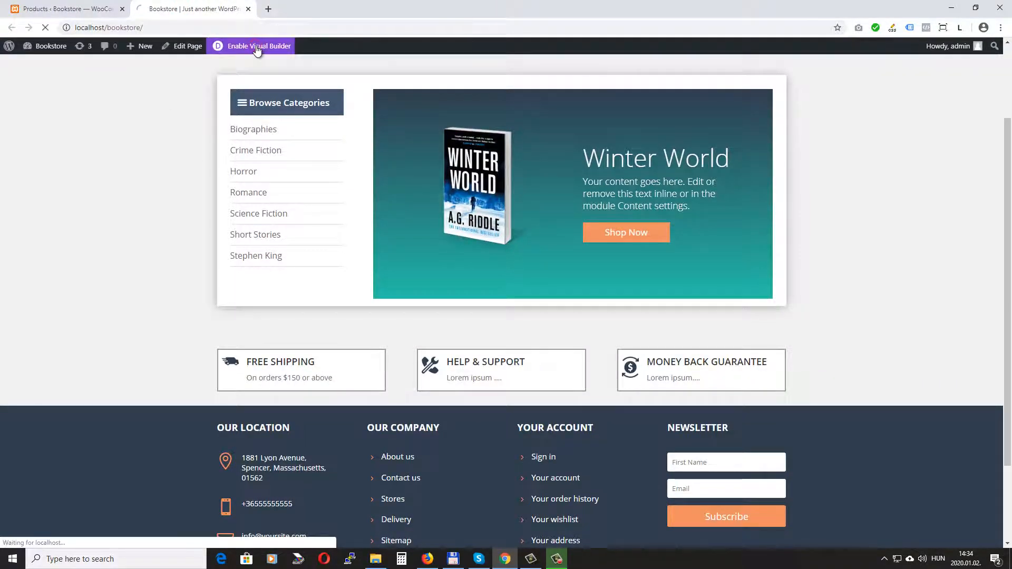
scroll(799, 348, "down", 1)
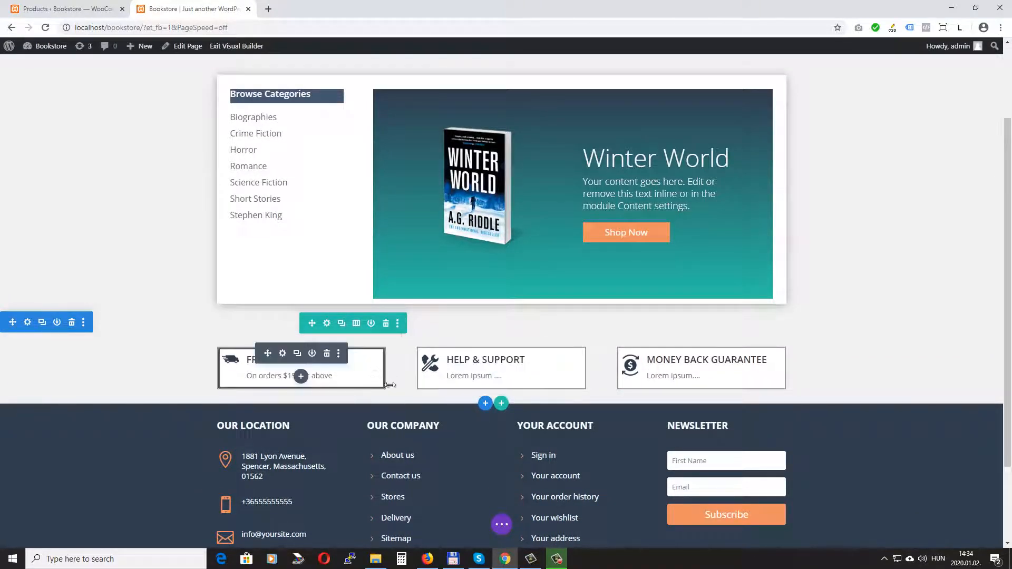
Step: Add a new section with a single-column row below the Free Shipping, Help & Support and Money Back Guarantee boxes, without inserting a module
left_click(485, 405)
left_click(420, 366)
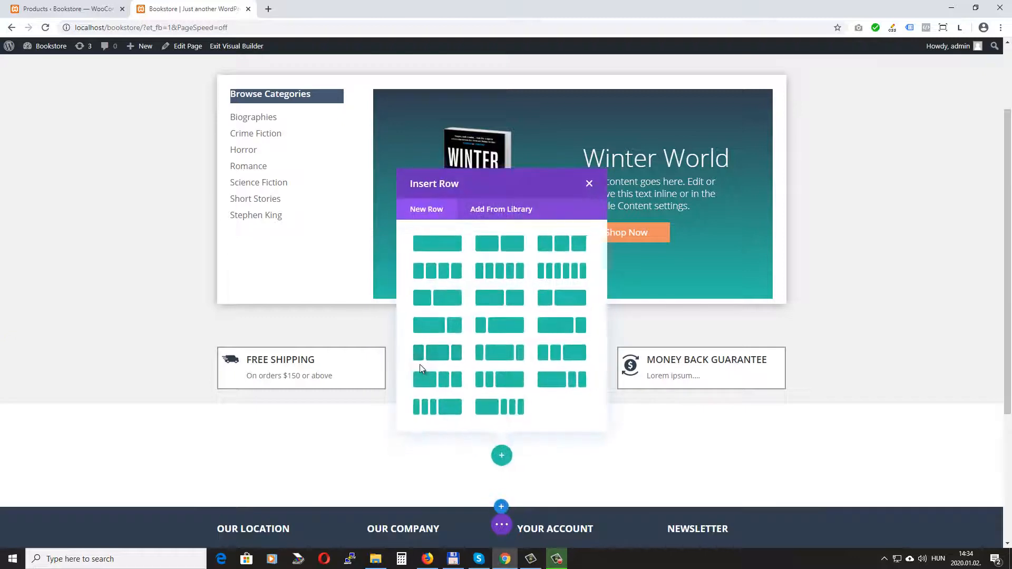
left_click(448, 243)
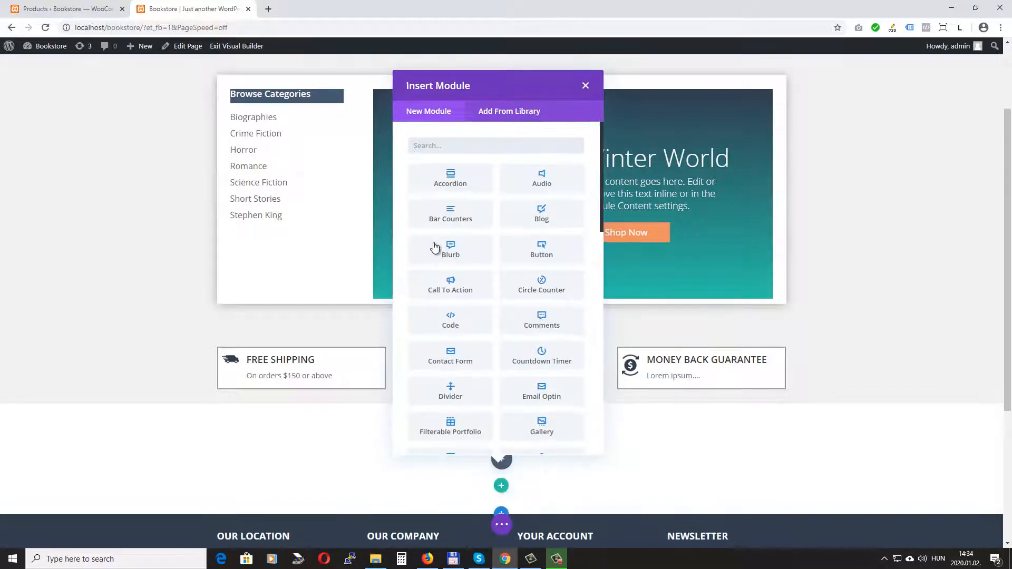
left_click(586, 86)
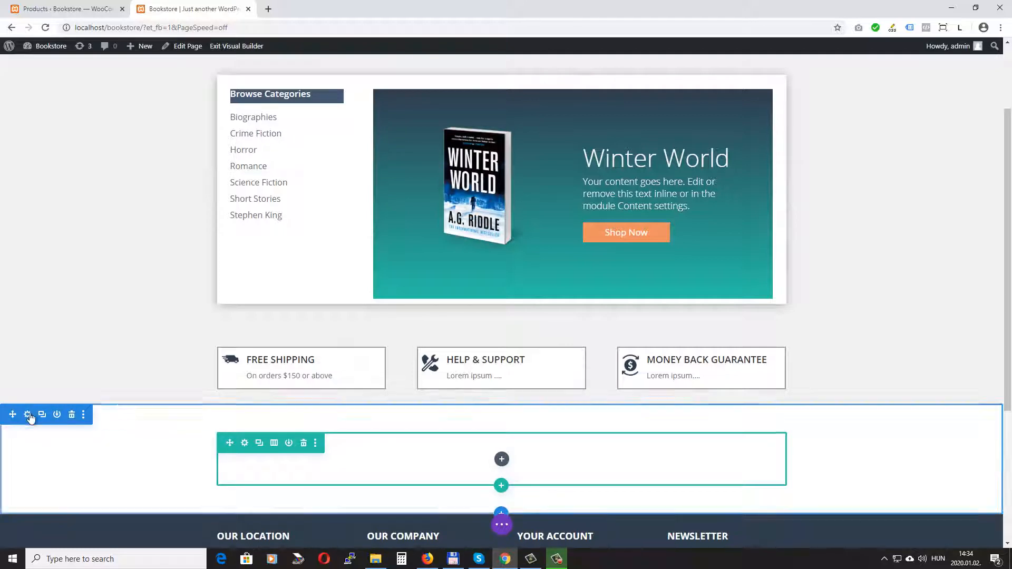
Step: Set the new section's background color to #f1f1f1
left_click(26, 412)
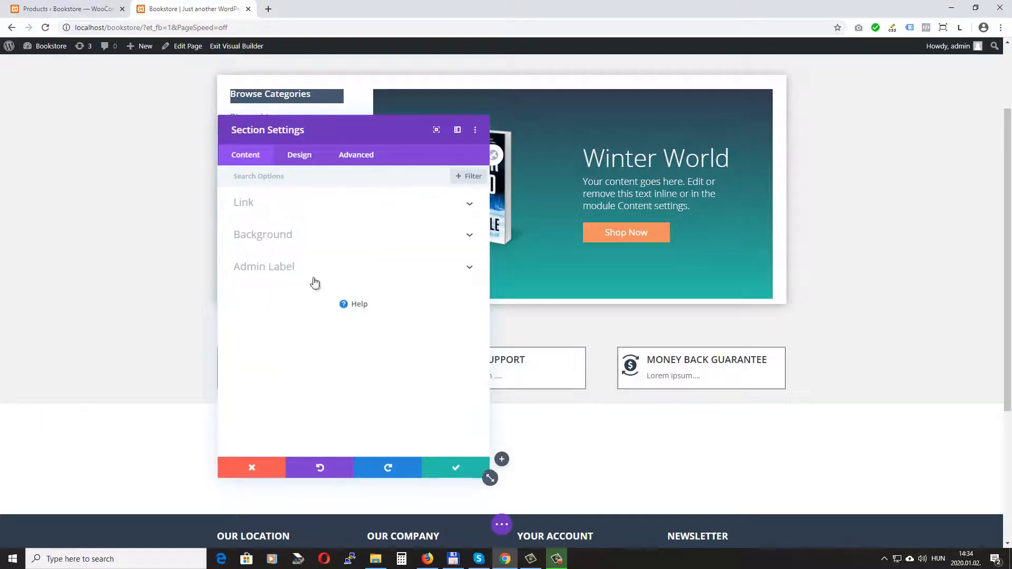
left_click(334, 233)
left_click(327, 296)
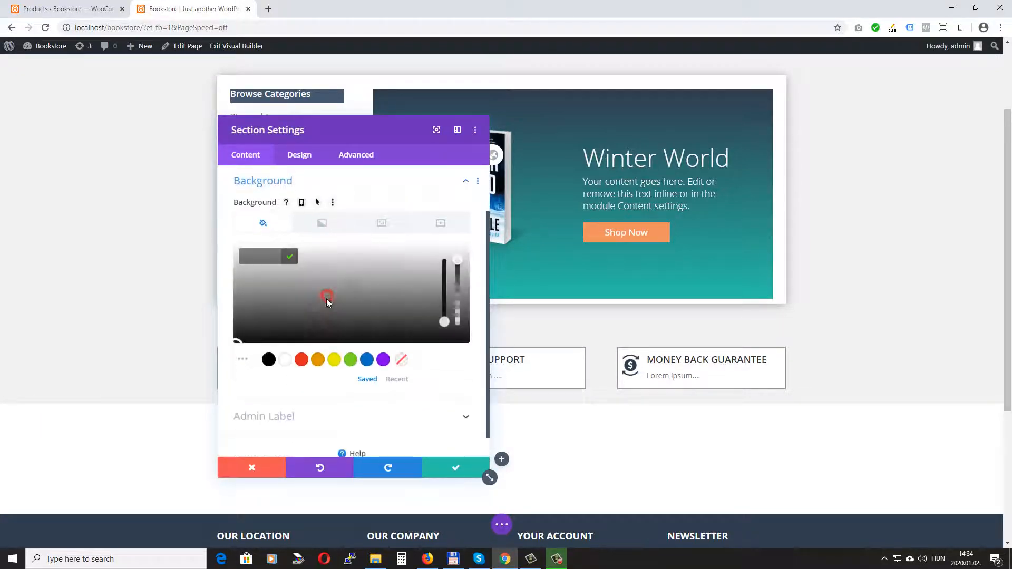
type("f1")
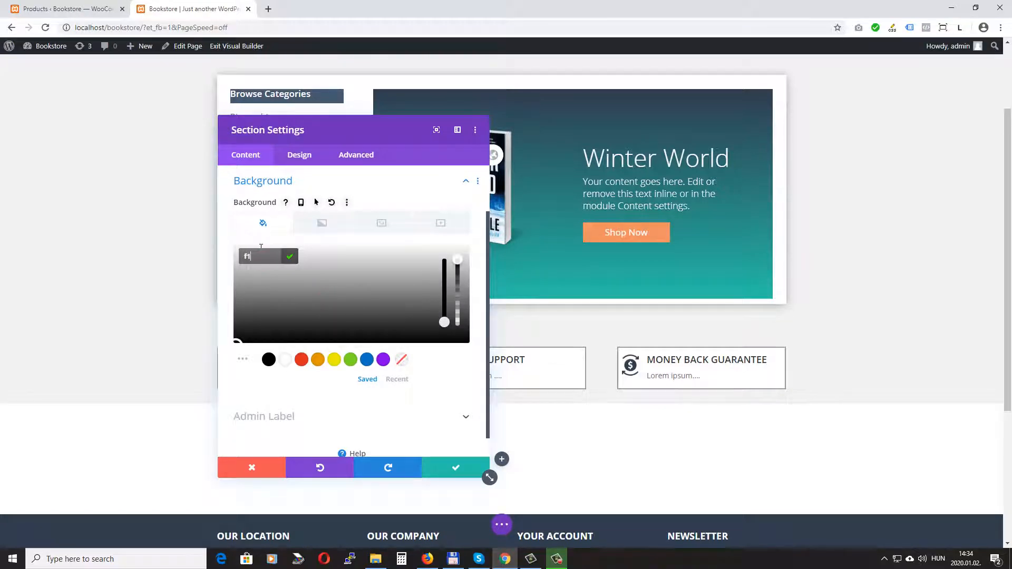
type("f1f1")
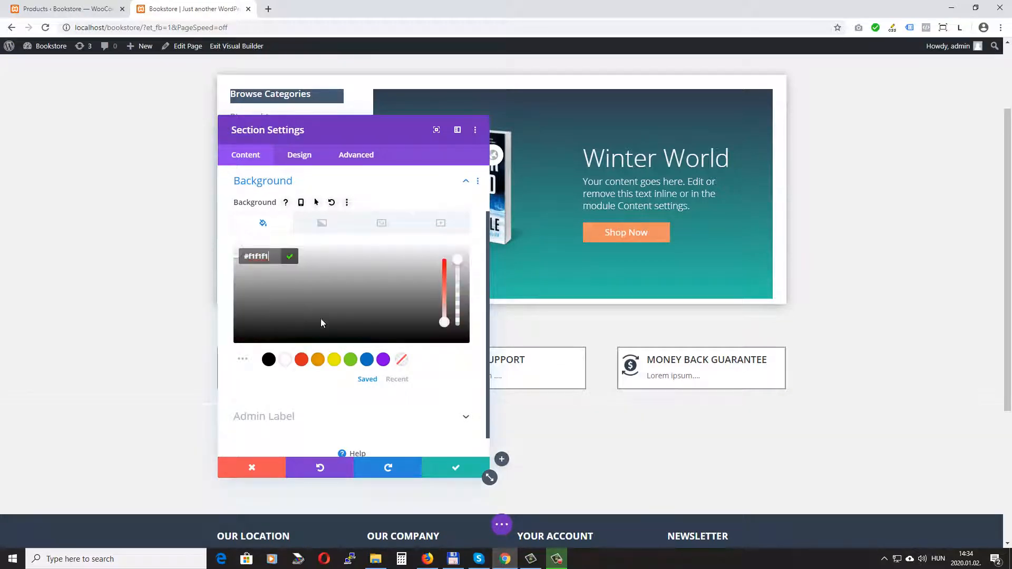
Step: Set the section's top padding to 0px and bottom padding to 10px as unlinked values, and save the section settings
left_click(295, 156)
left_click(275, 306)
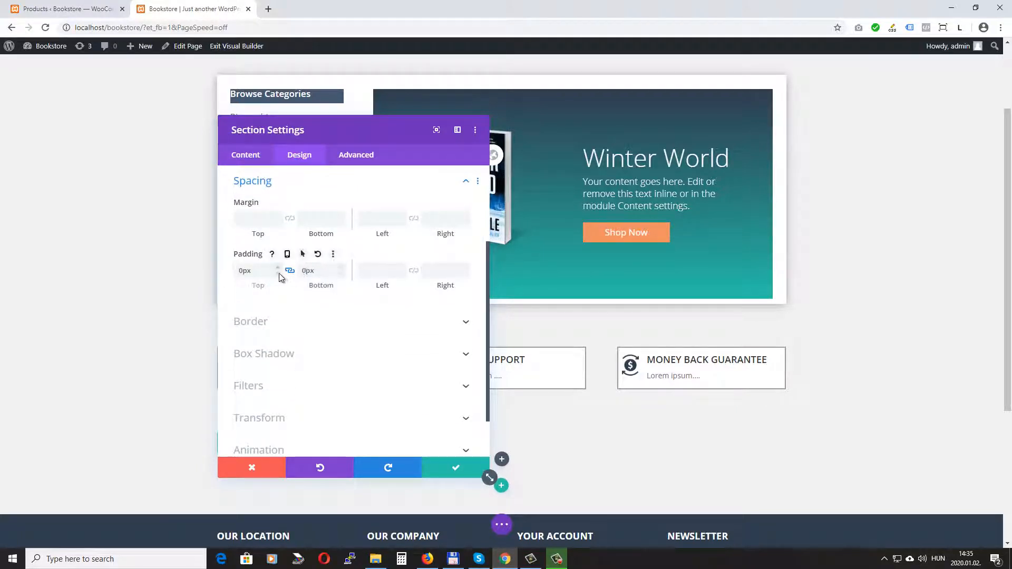
left_click(290, 271)
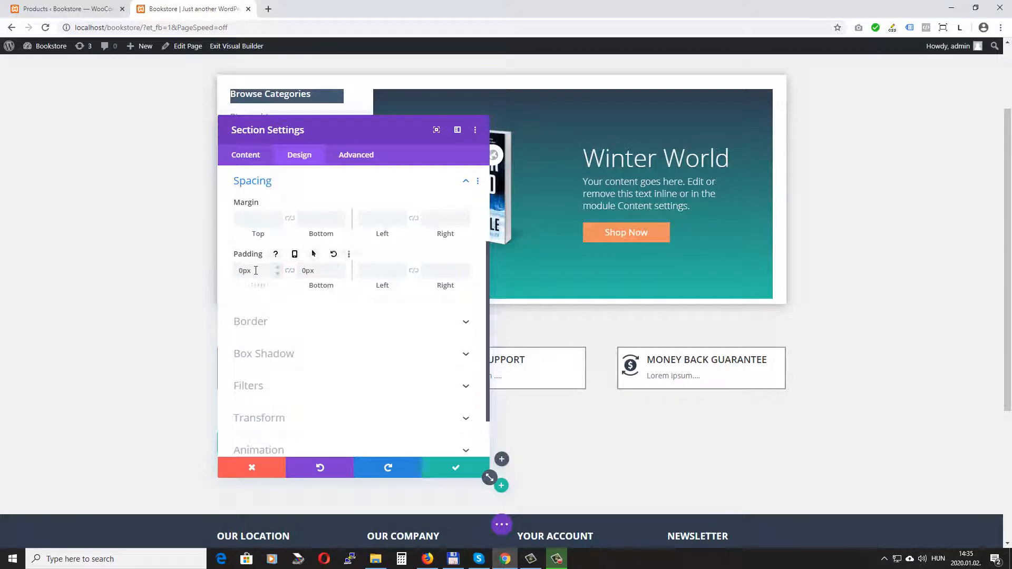
double_click(320, 274)
type("10")
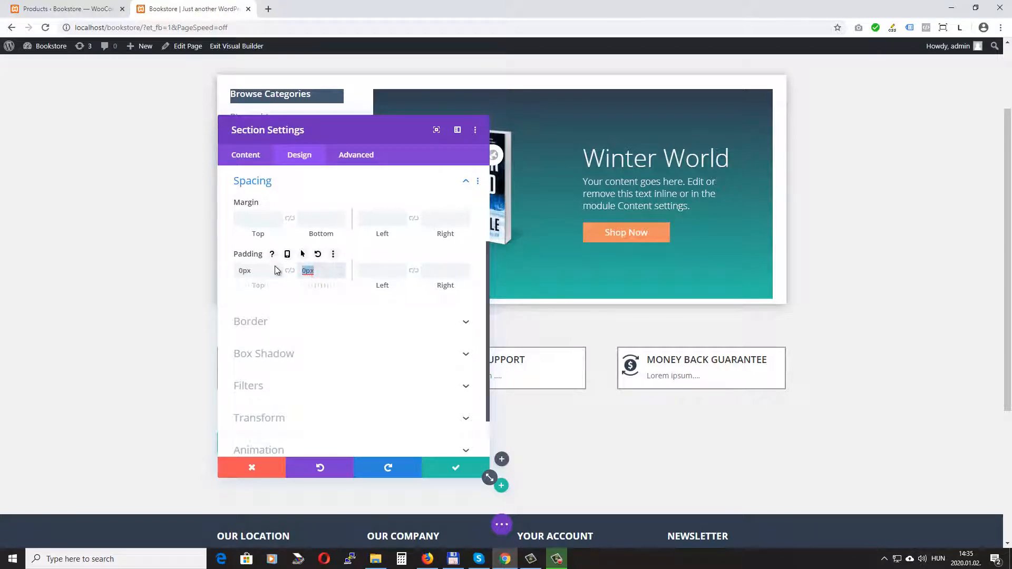
type("px")
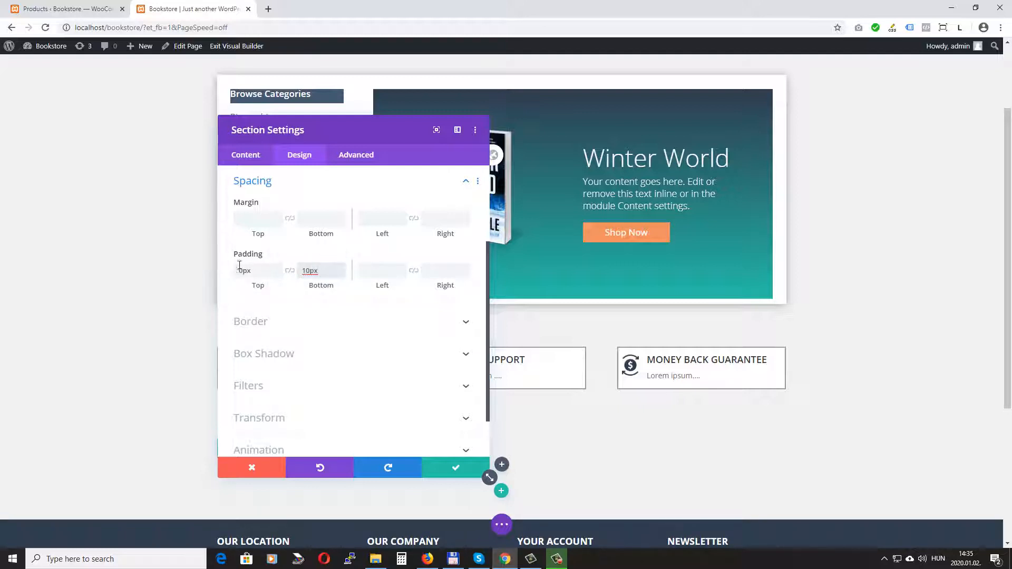
left_click(456, 468)
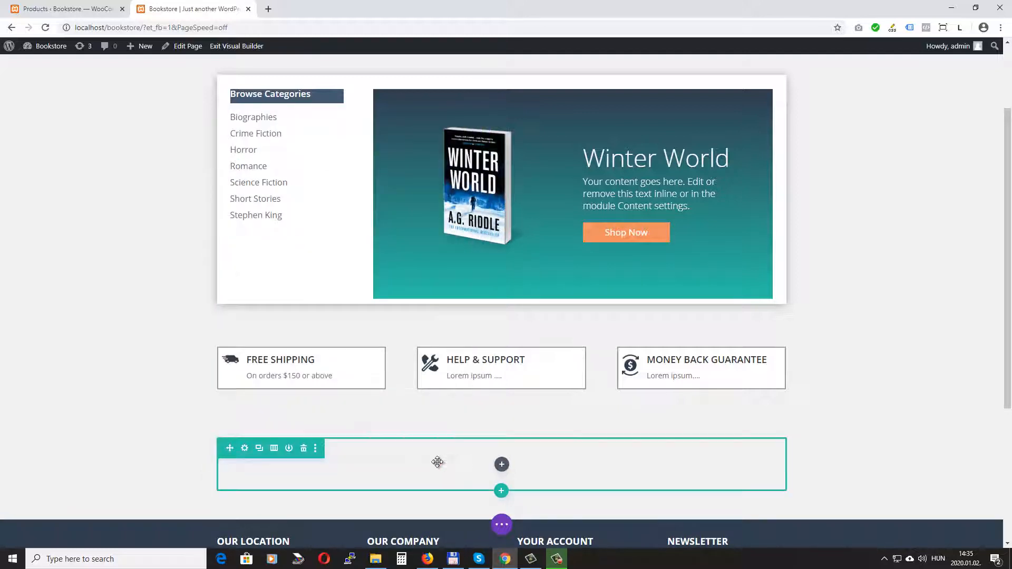
Step: Insert a Text module in the new row and replace its placeholder body with "Books on sale"
left_click(502, 464)
type("text")
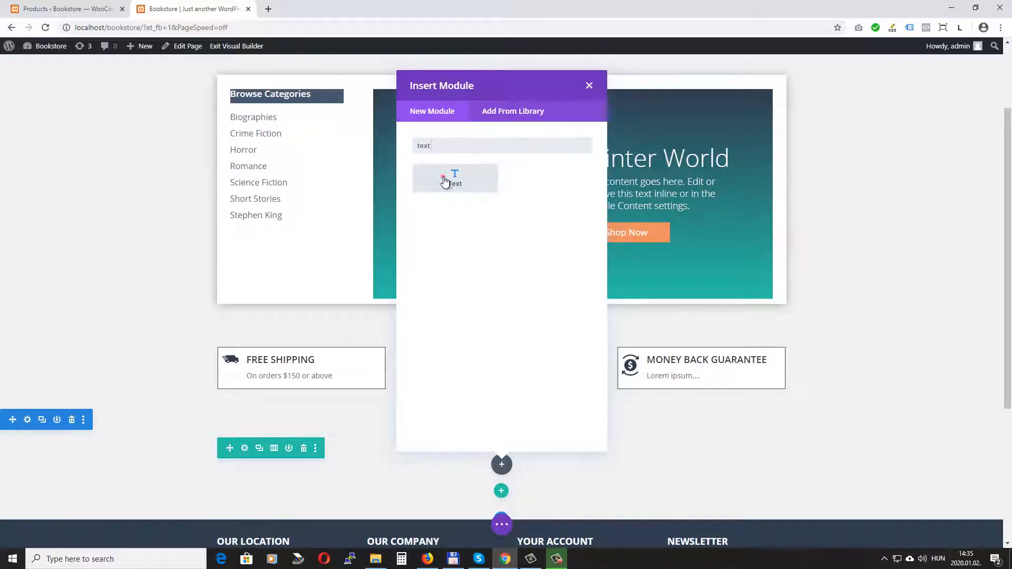
left_click(444, 178)
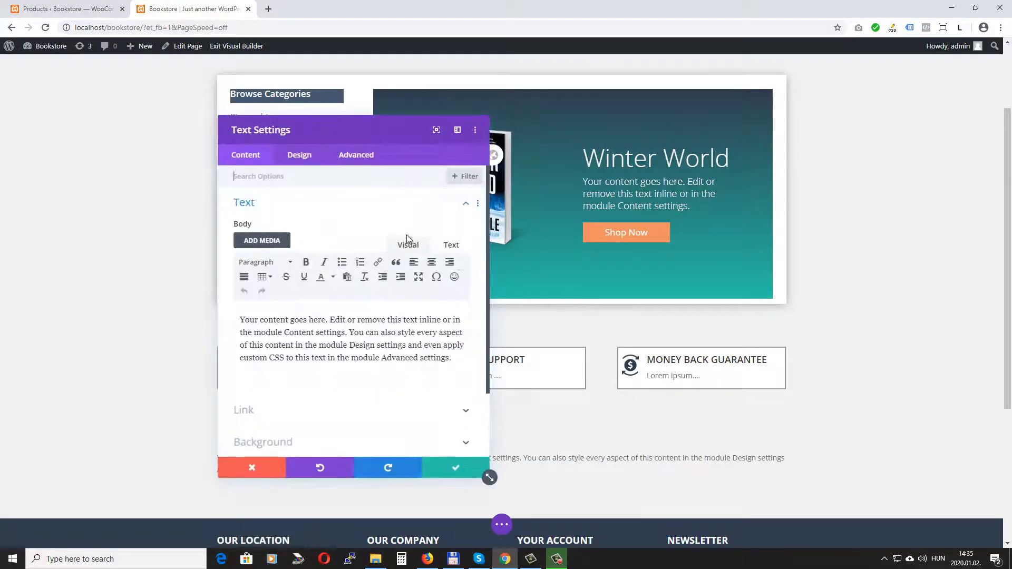
left_click_drag(426, 360, 208, 282)
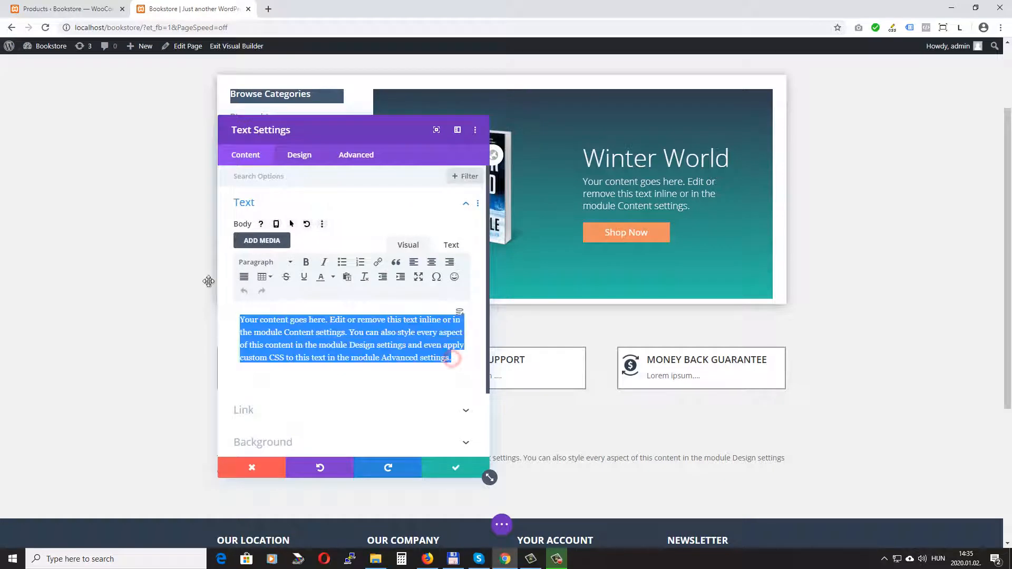
type("Books on ale")
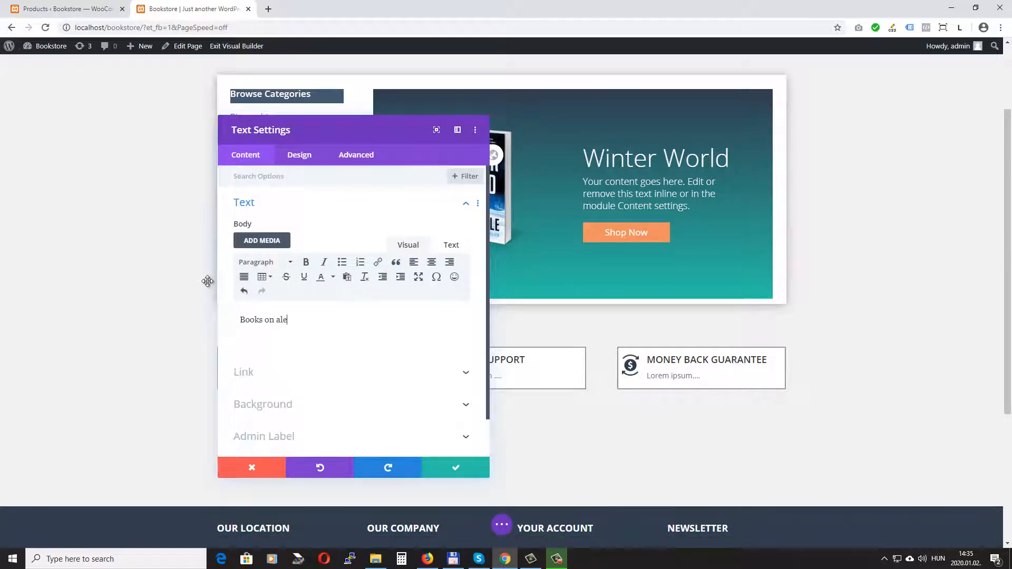
key("BackSpace")
key("BackSpace")
key("BackSpace")
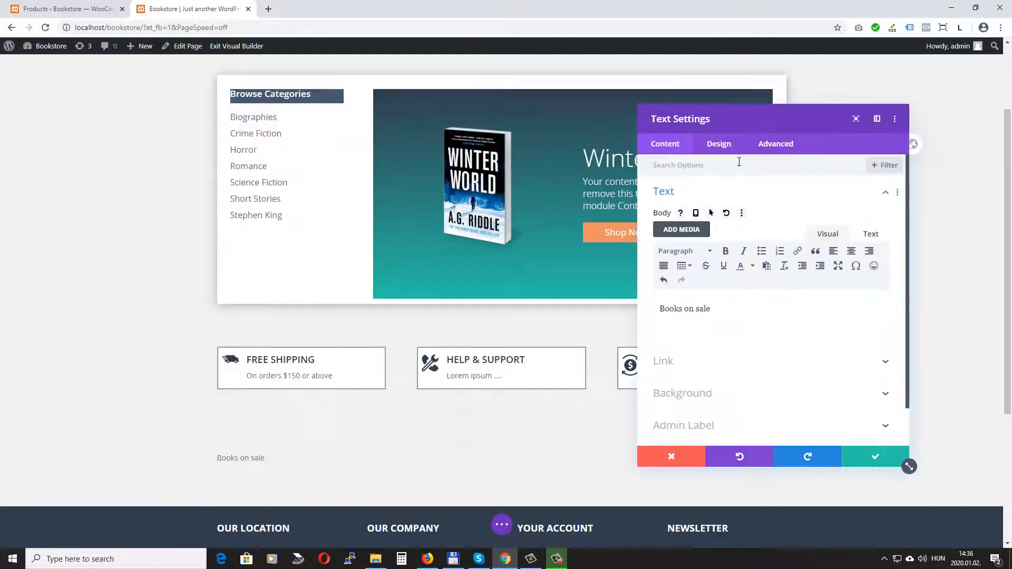
Step: Set the text module's Heading 2 font weight to Ultra Bold
left_click(719, 144)
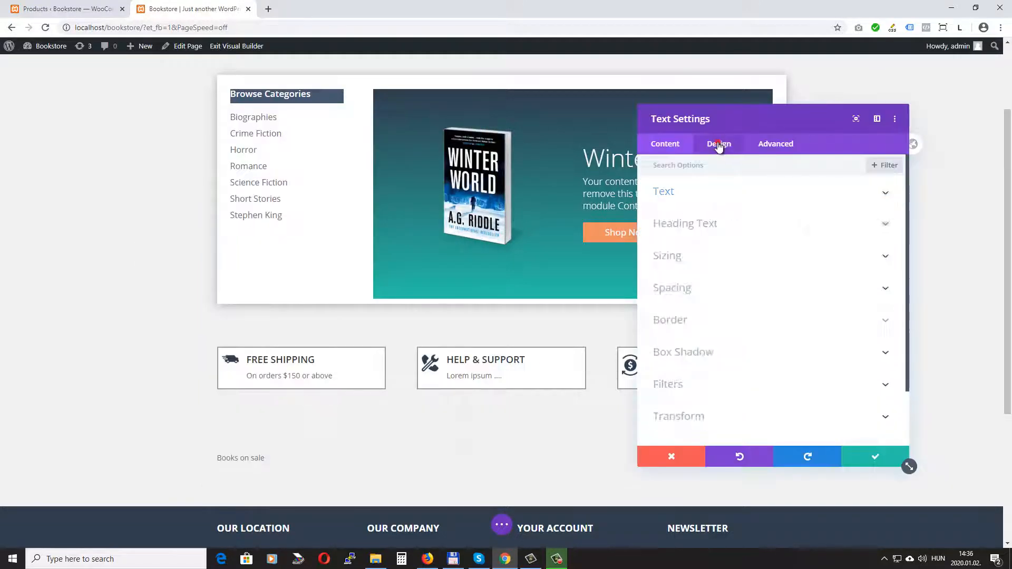
left_click(720, 224)
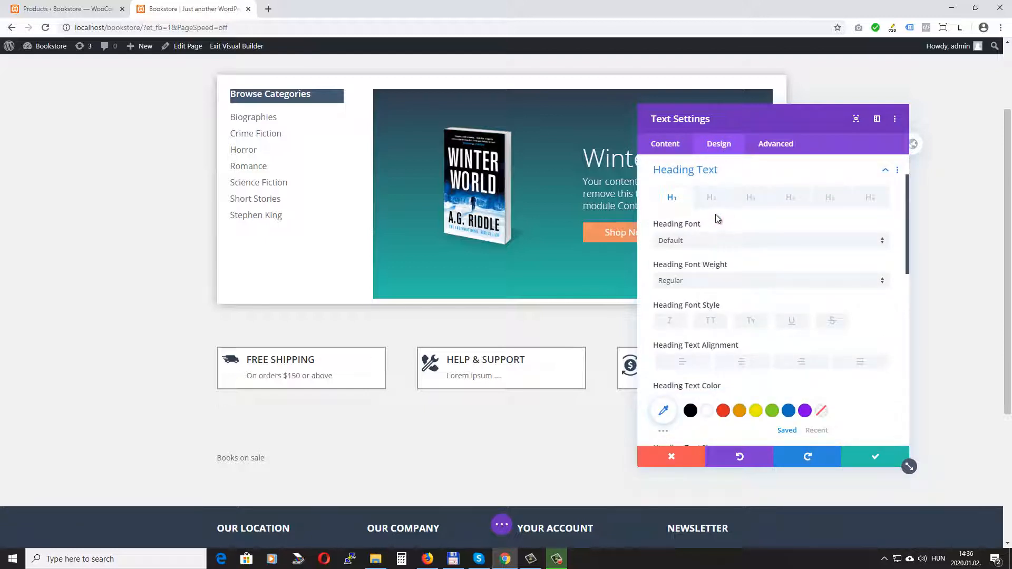
left_click(713, 198)
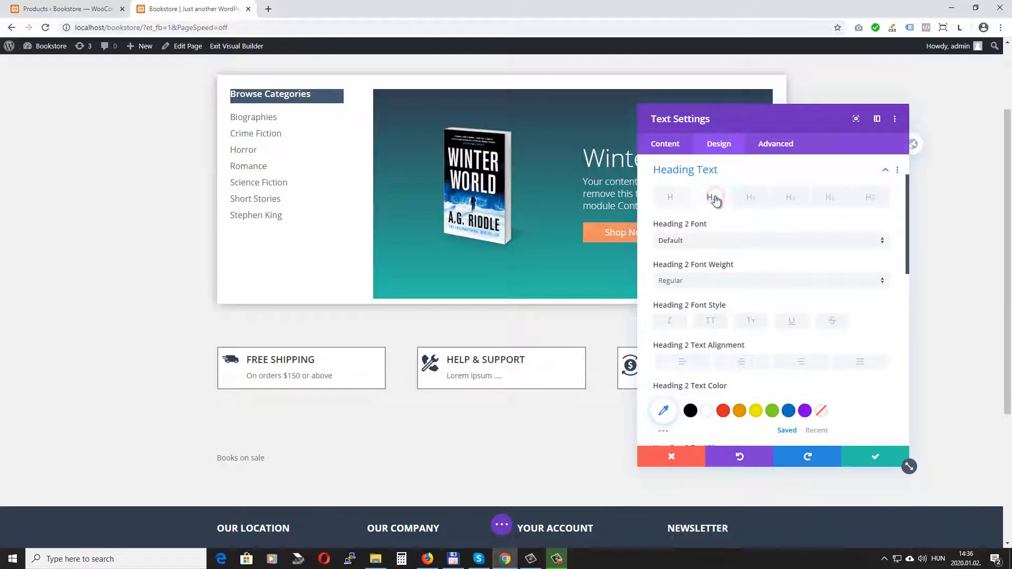
left_click(682, 282)
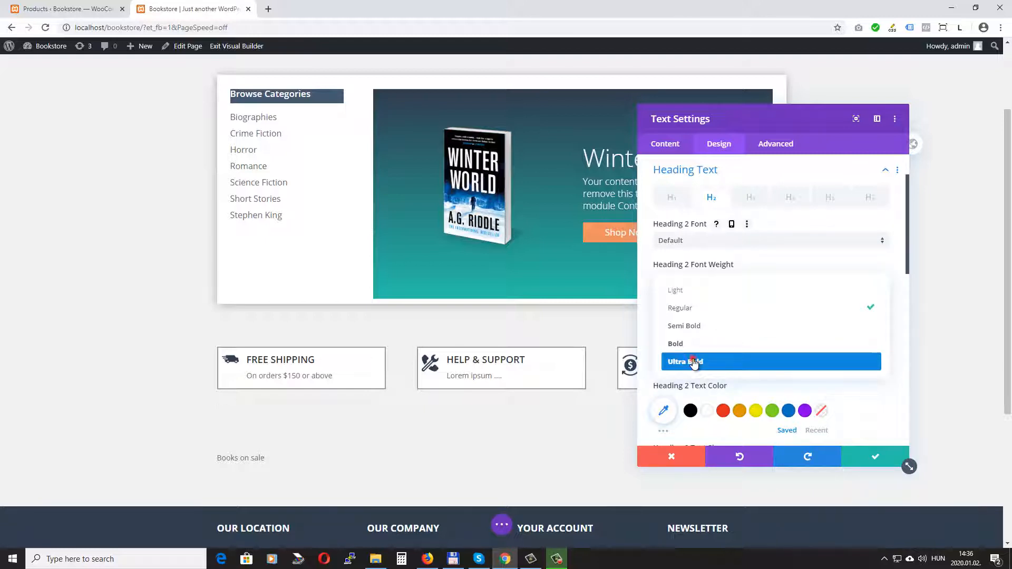
left_click(693, 362)
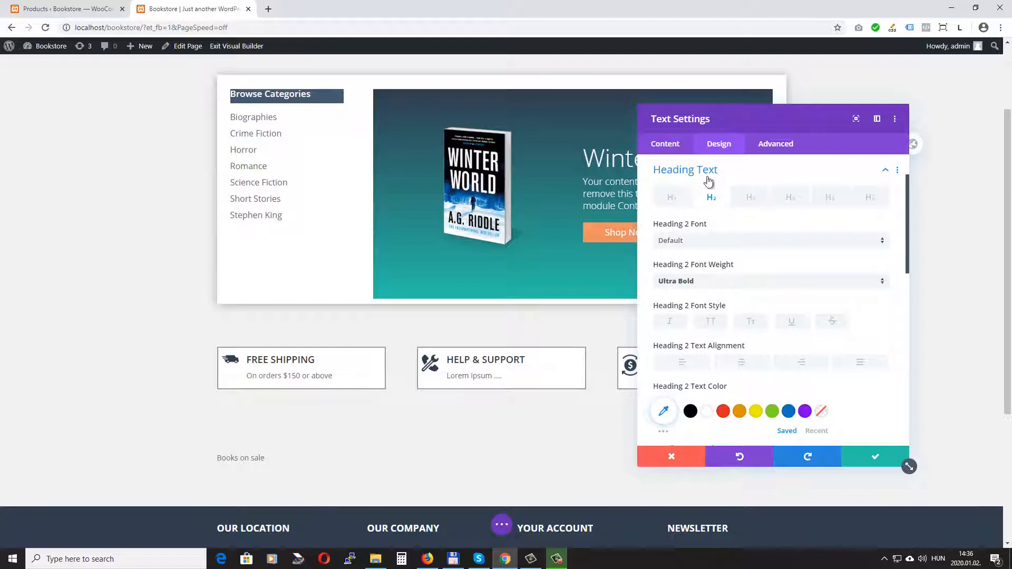
Step: Format the "Books on sale" body text as Heading 2
left_click(664, 145)
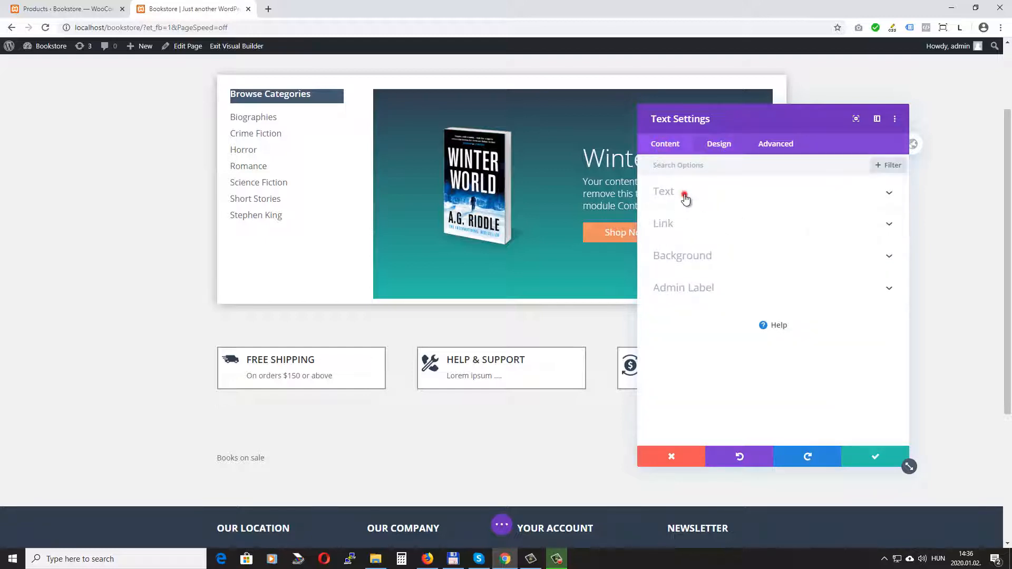
left_click(685, 196)
left_click(683, 306)
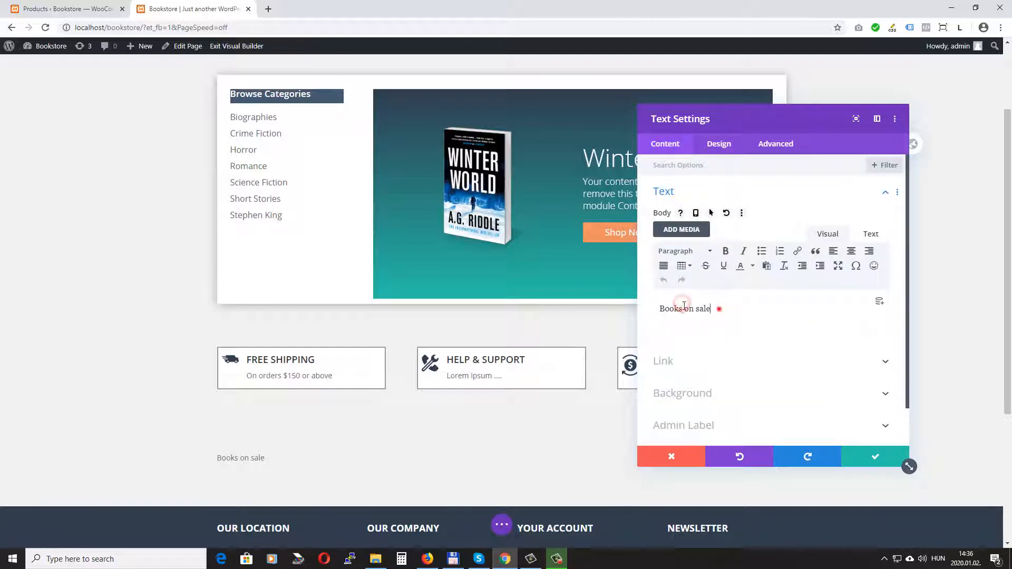
triple_click(684, 305)
left_click(708, 252)
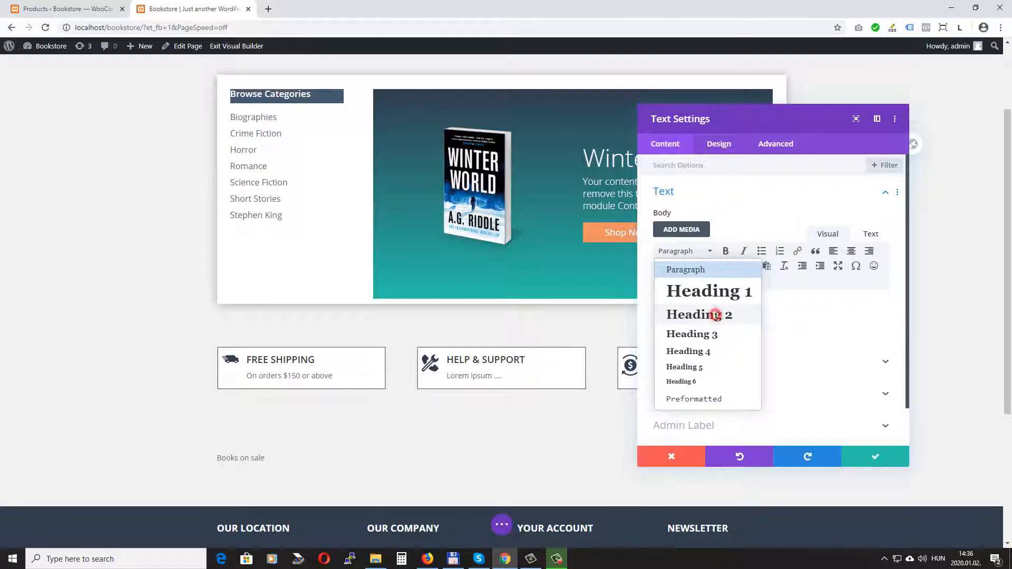
left_click(716, 314)
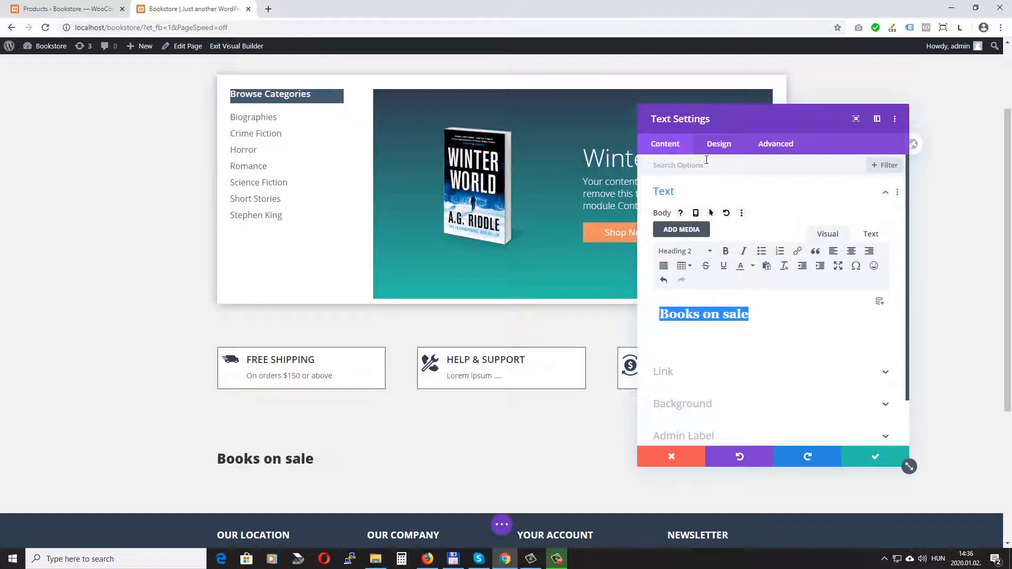
Step: Set the Heading 2 font style of the "Books on sale" text module to all uppercase
left_click(720, 145)
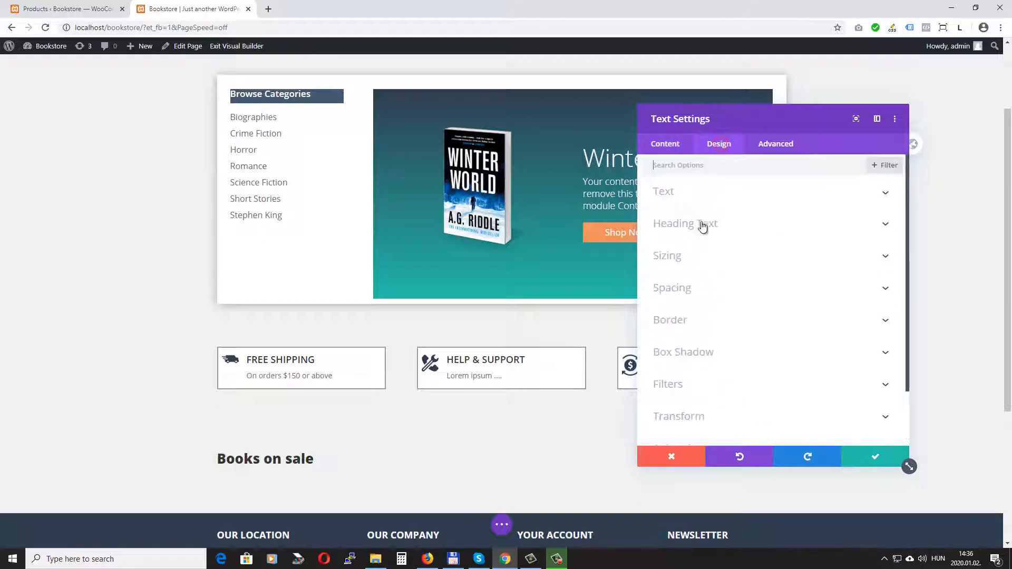
left_click(703, 224)
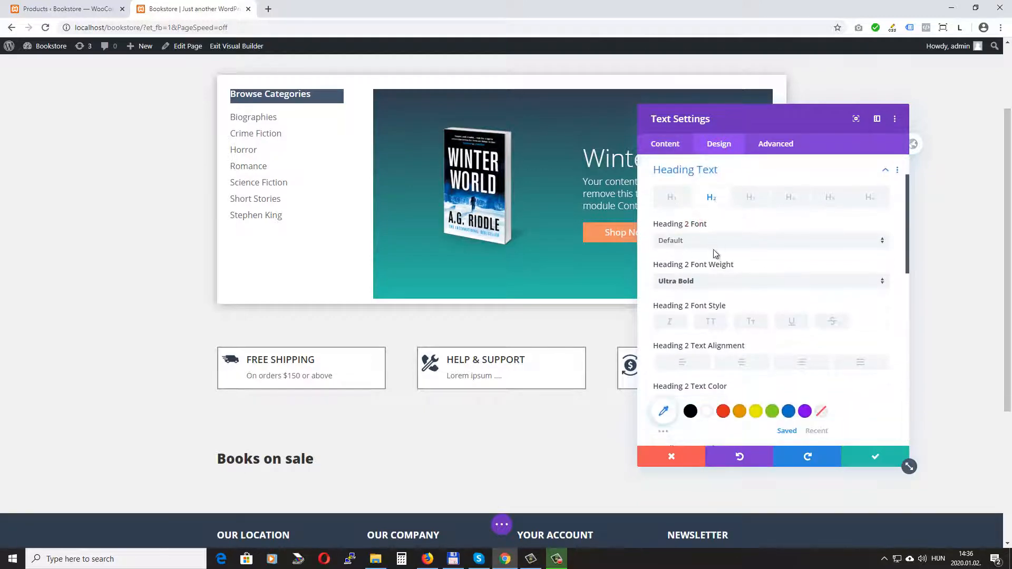
scroll(706, 254, "down", 1)
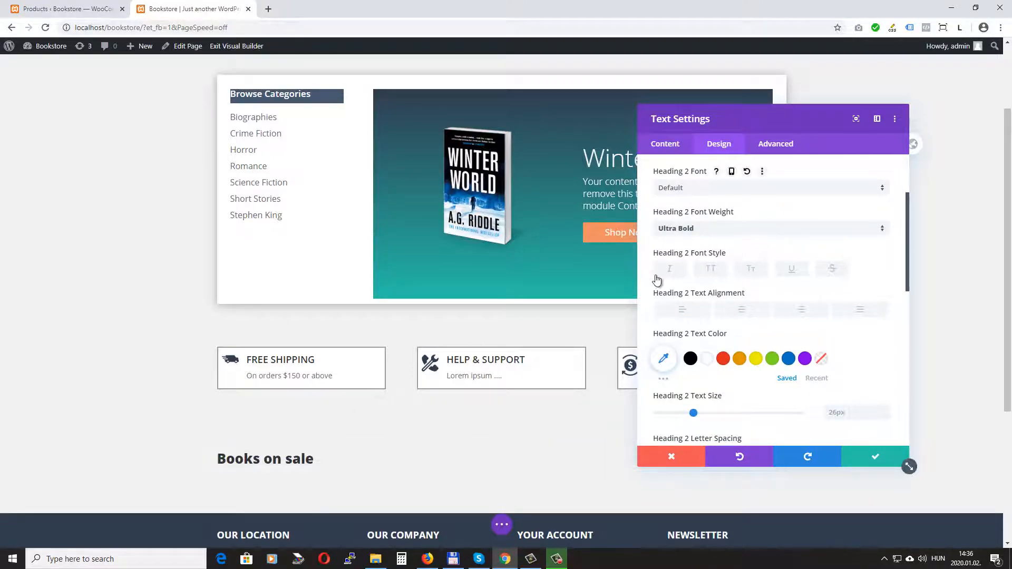
left_click(710, 269)
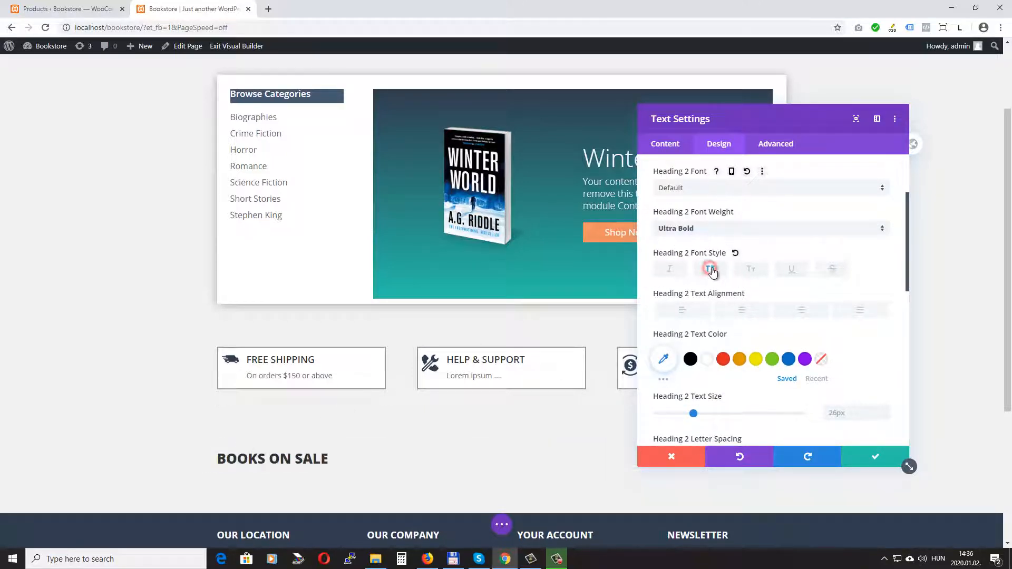
Step: Set the Heading 2 text size to 30px and save the text module settings
scroll(718, 270, "down", 2)
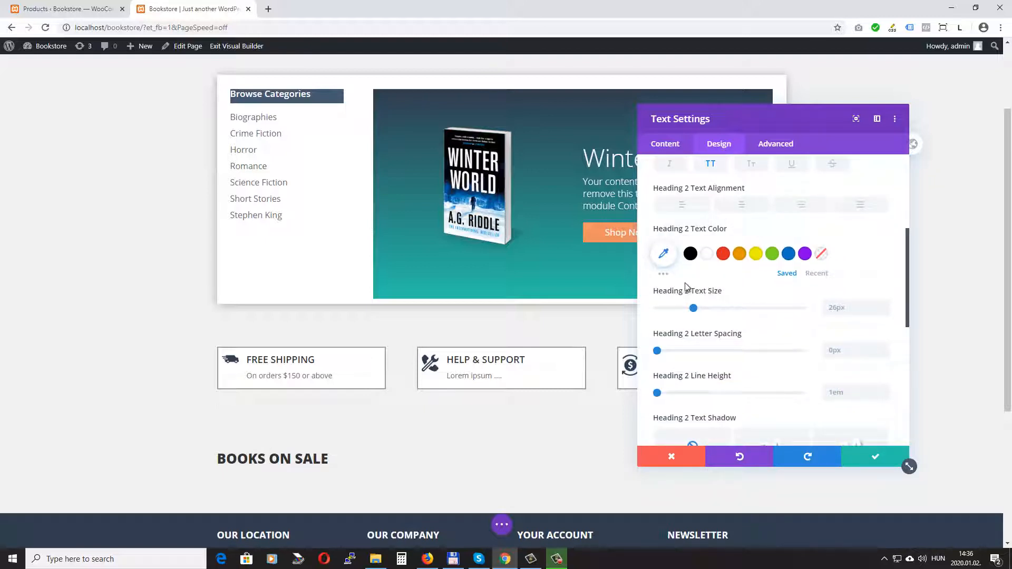
scroll(689, 288, "down", 1)
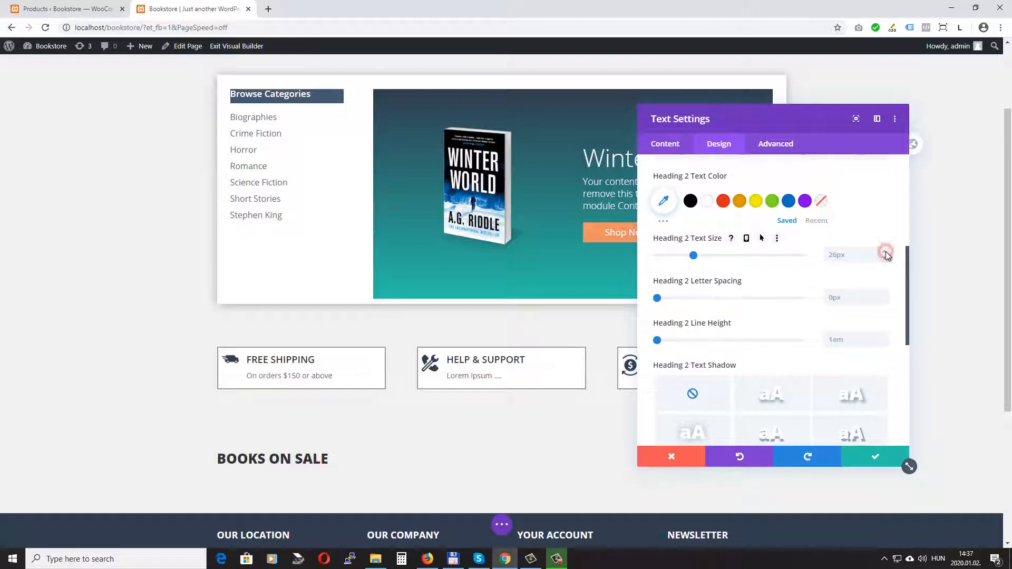
left_click(886, 252)
left_click(885, 252)
left_click(886, 252)
left_click(886, 252)
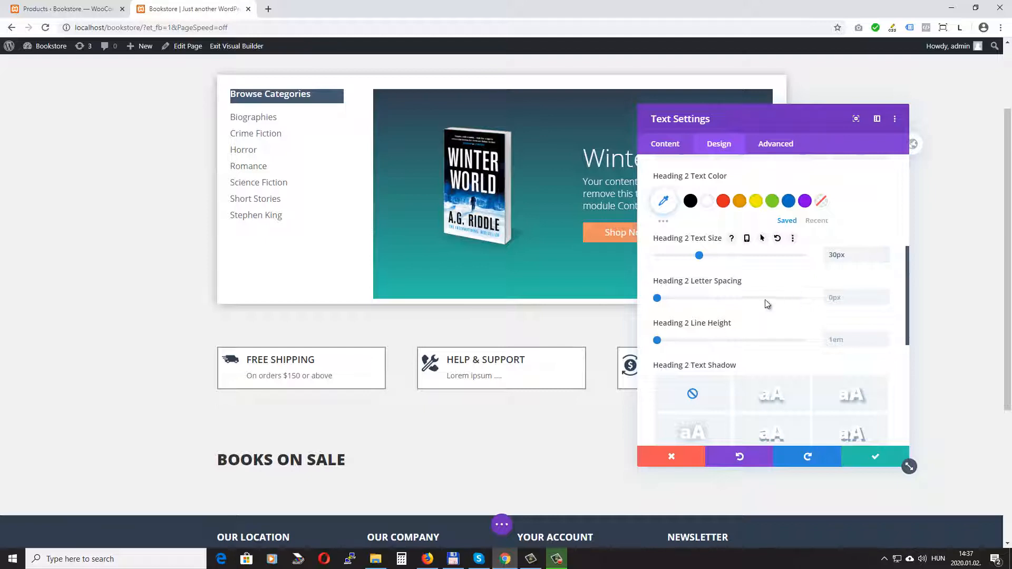
scroll(766, 301, "down", 2)
left_click(872, 461)
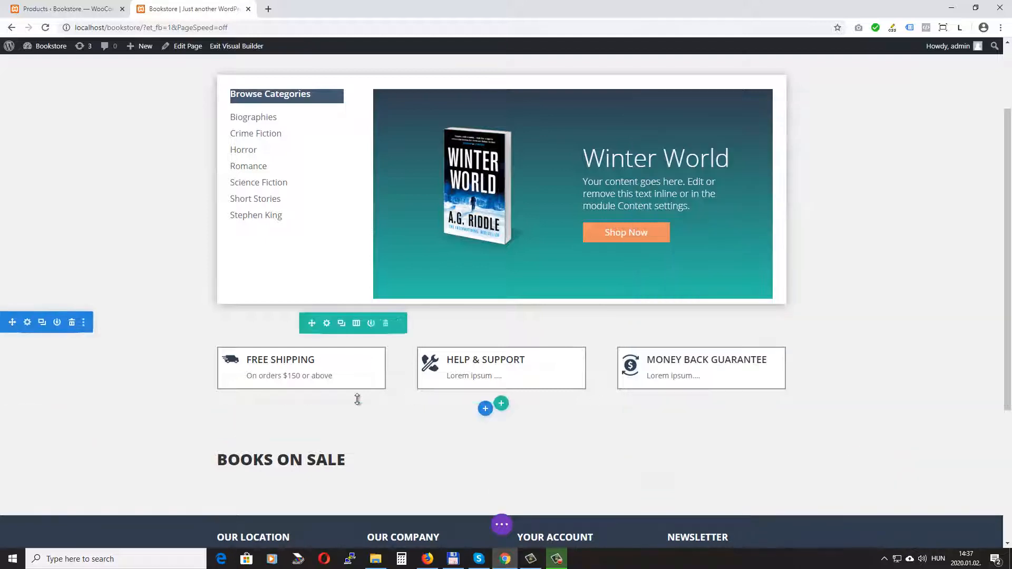
Step: Insert a Divider module directly below the "Books on sale" heading in the same row
scroll(364, 327, "down", 3)
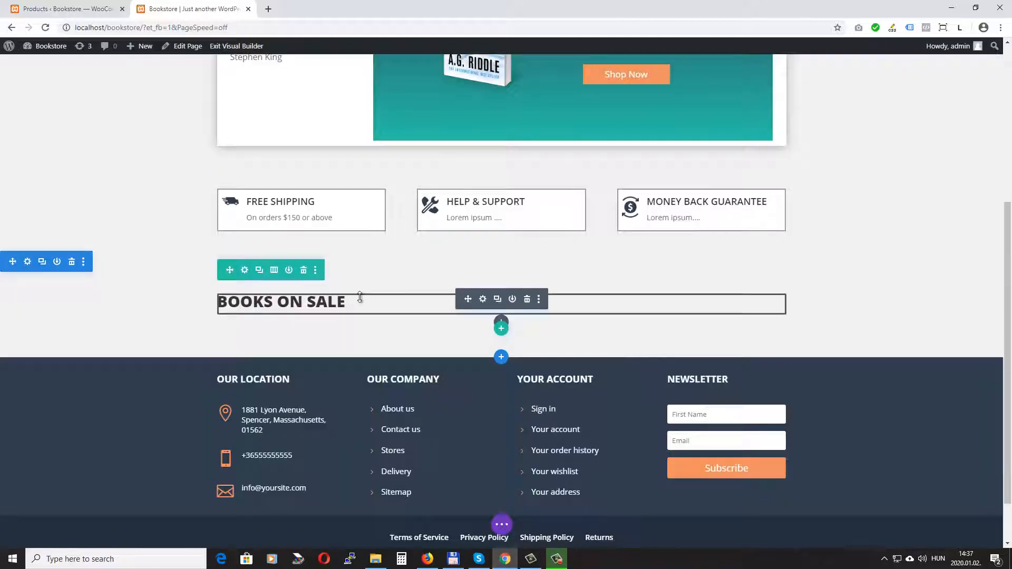
left_click(499, 324)
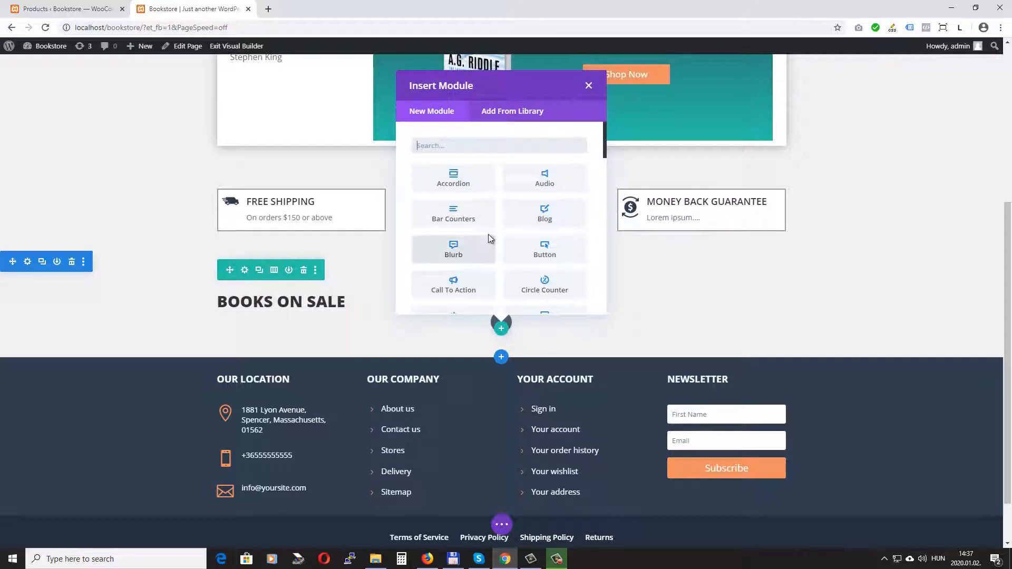
scroll(488, 234, "down", 1)
scroll(494, 240, "down", 1)
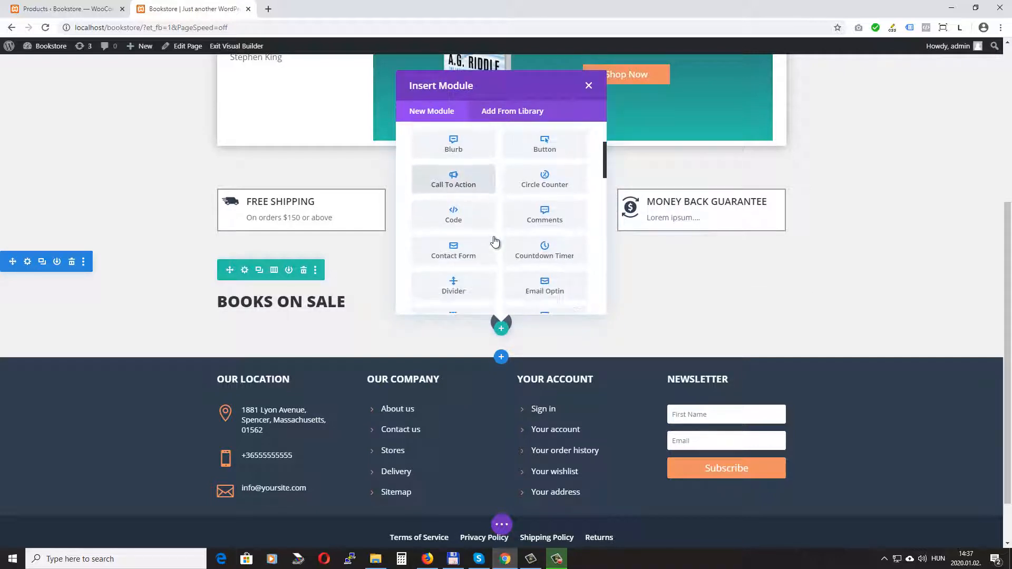
scroll(494, 237, "down", 2)
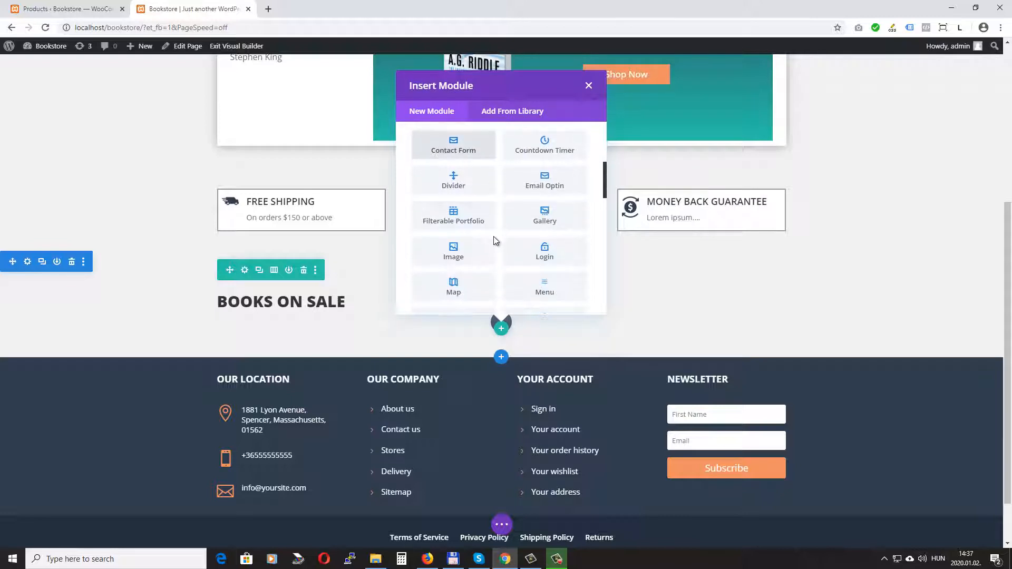
left_click(453, 180)
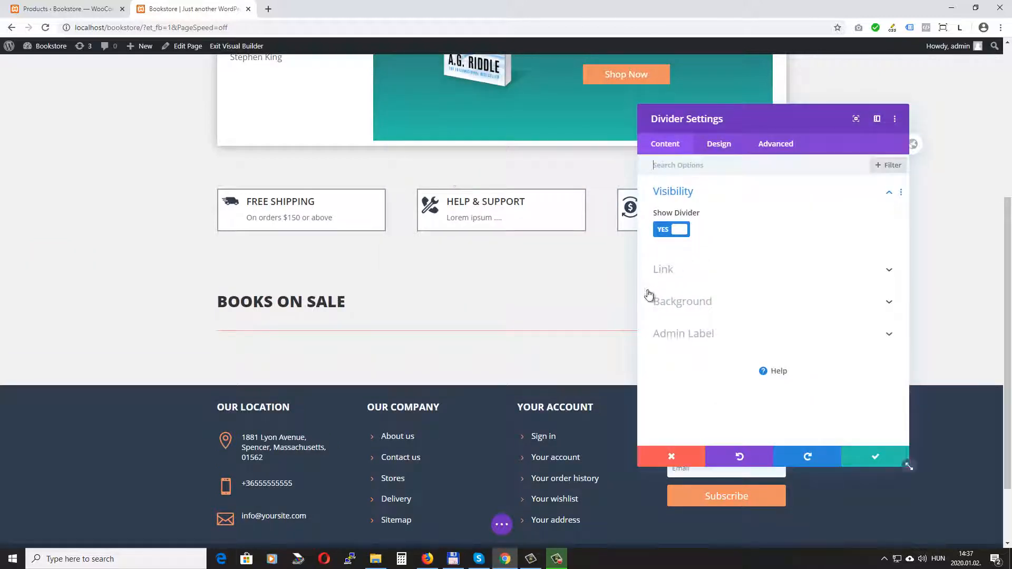
Step: Set the divider's weight to 2px in its sizing options
left_click(721, 145)
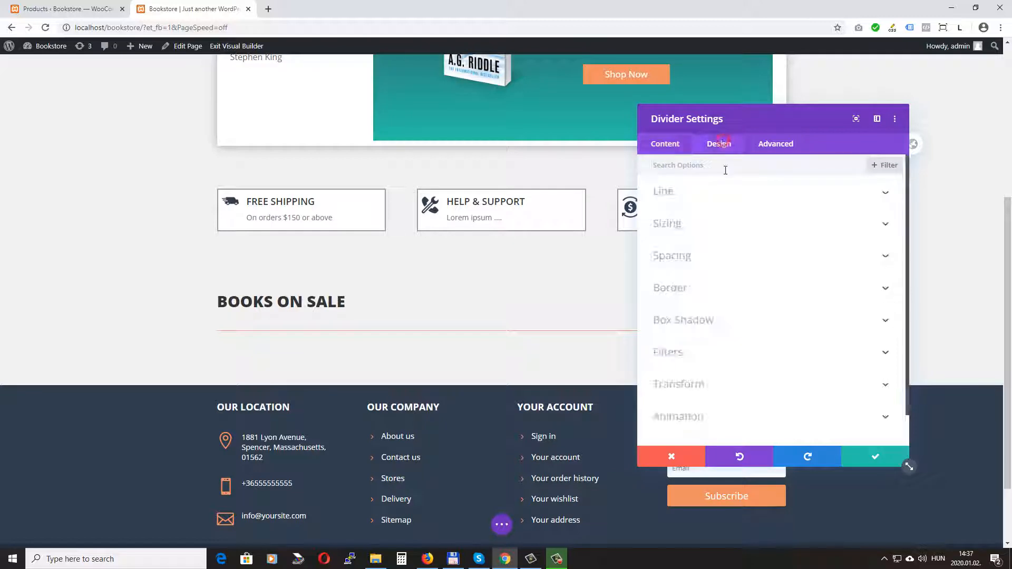
left_click(682, 197)
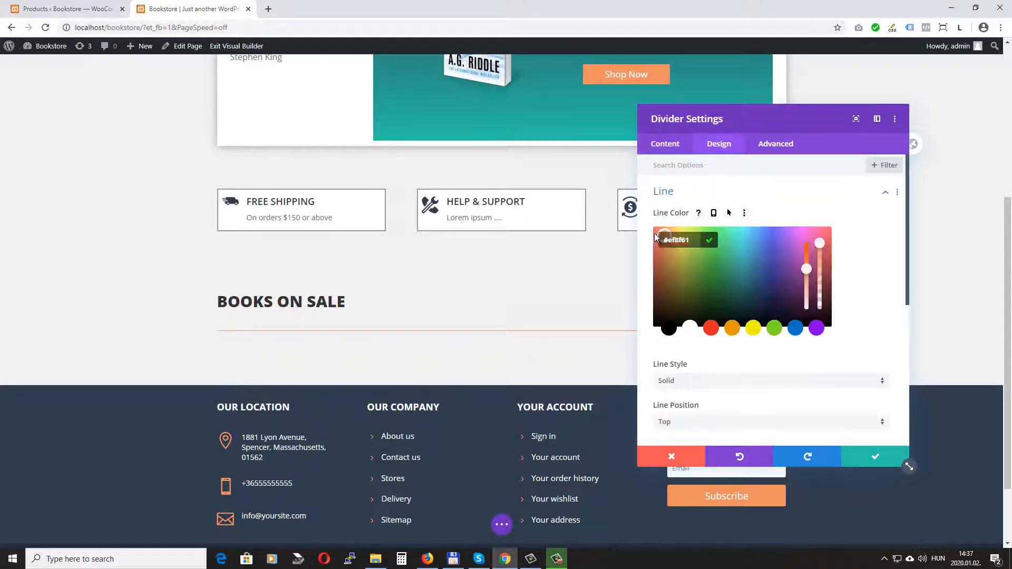
left_click(683, 194)
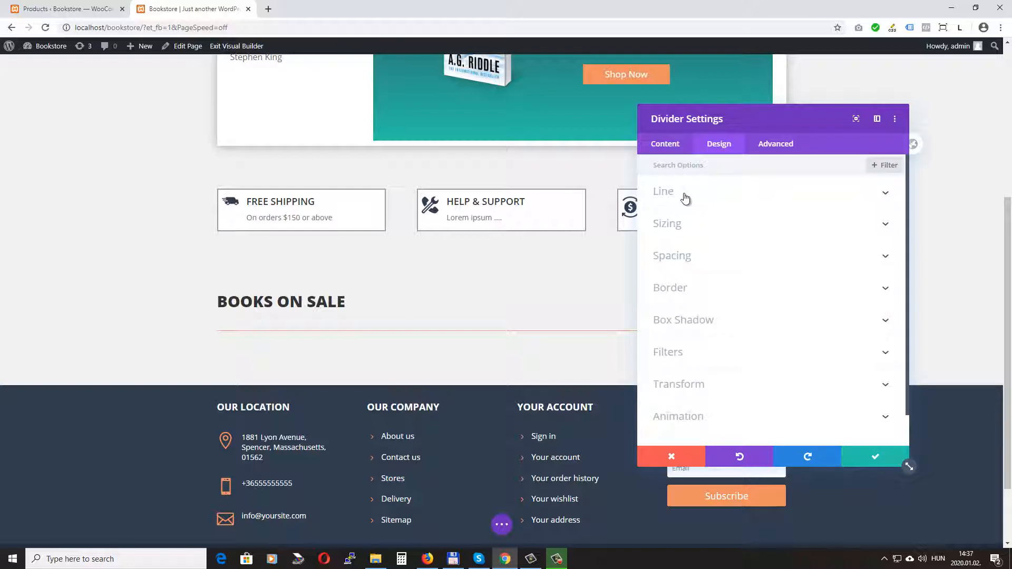
left_click(698, 225)
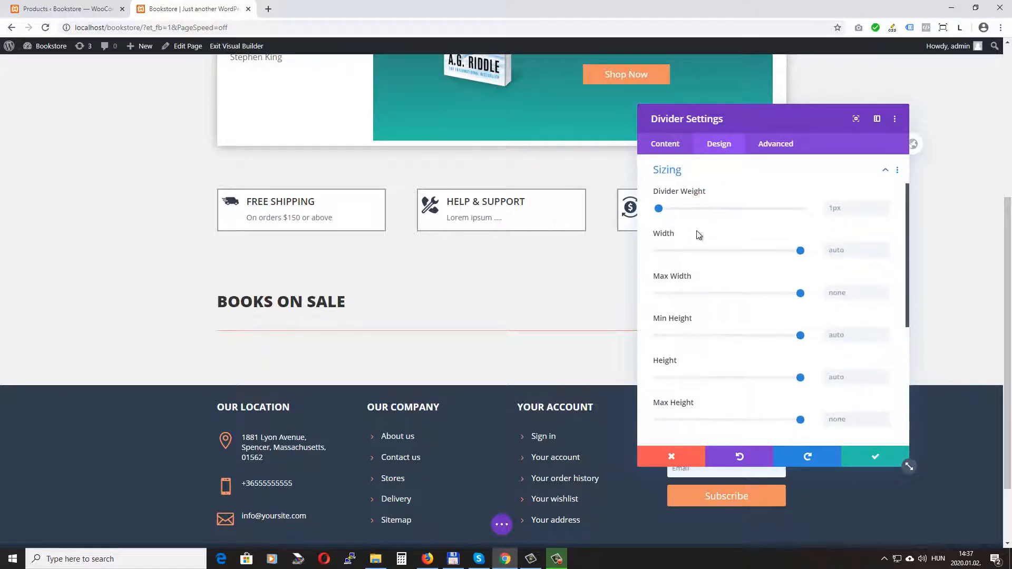
left_click(886, 206)
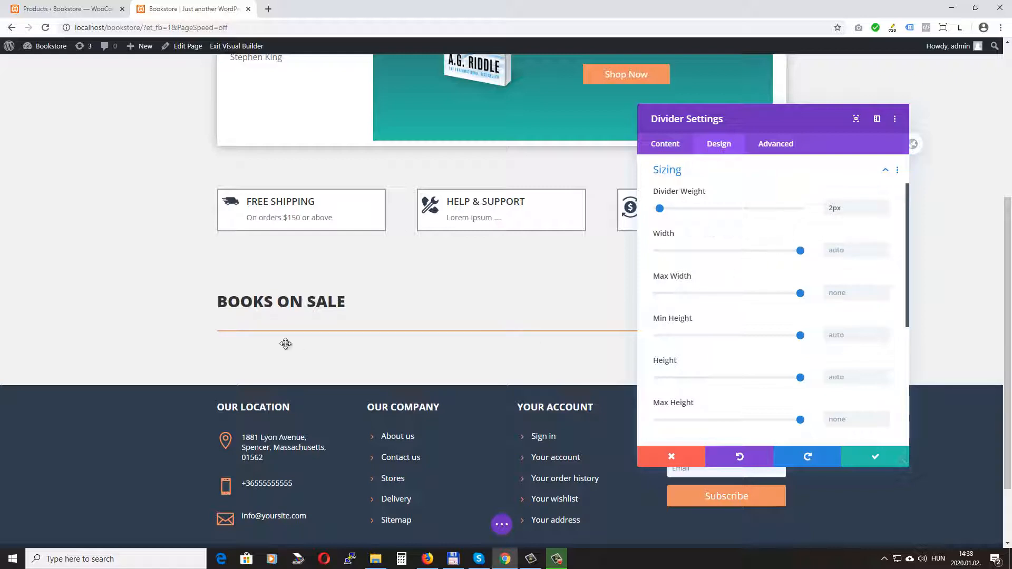
Step: Set the divider's width to 7% and align the module to the left
mouse_move(821, 115)
left_mouse_down()
mouse_move(616, 244)
mouse_move(611, 361)
mouse_move(818, 113)
left_mouse_up()
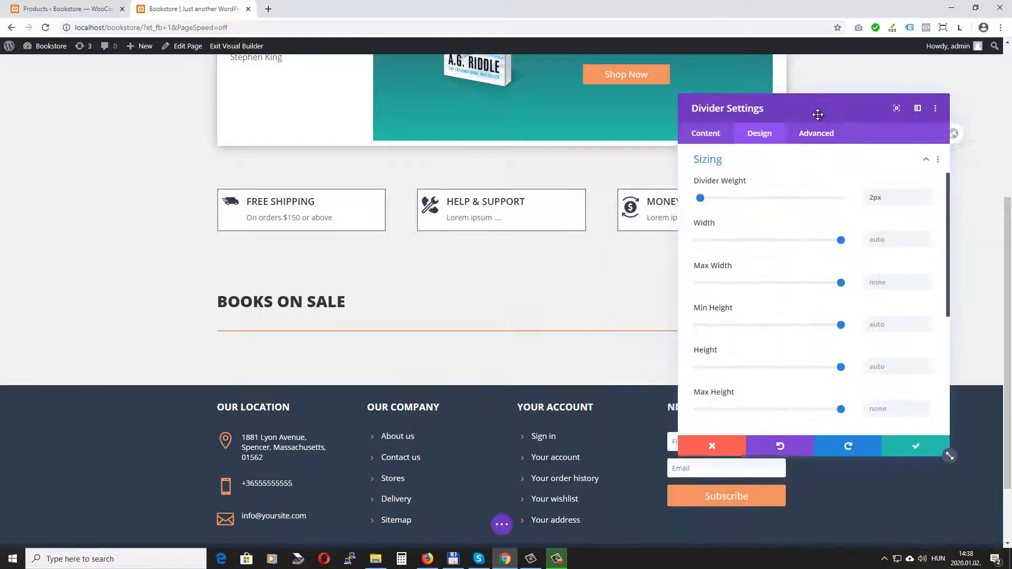
left_click_drag(842, 239, 711, 240)
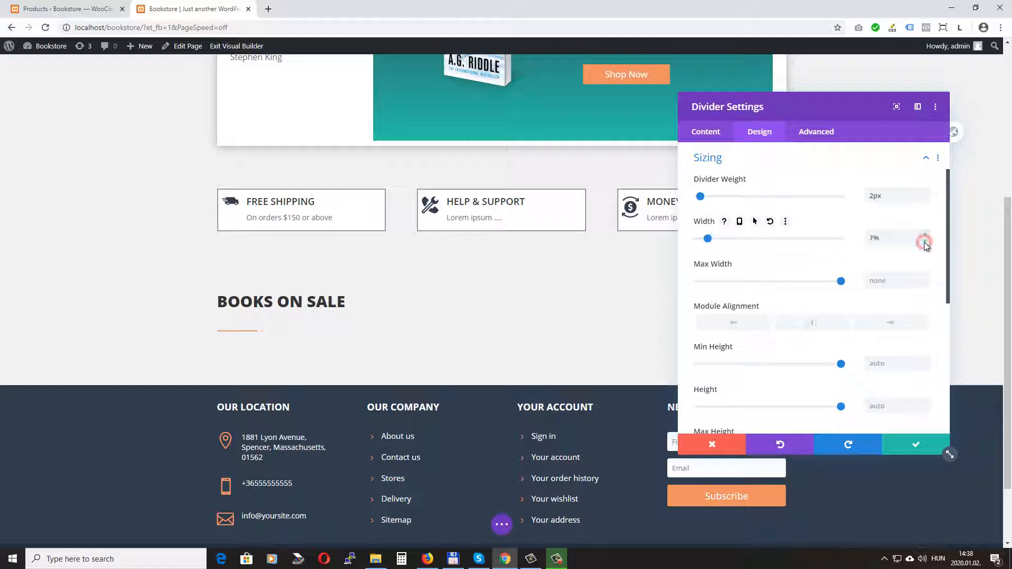
left_click(731, 327)
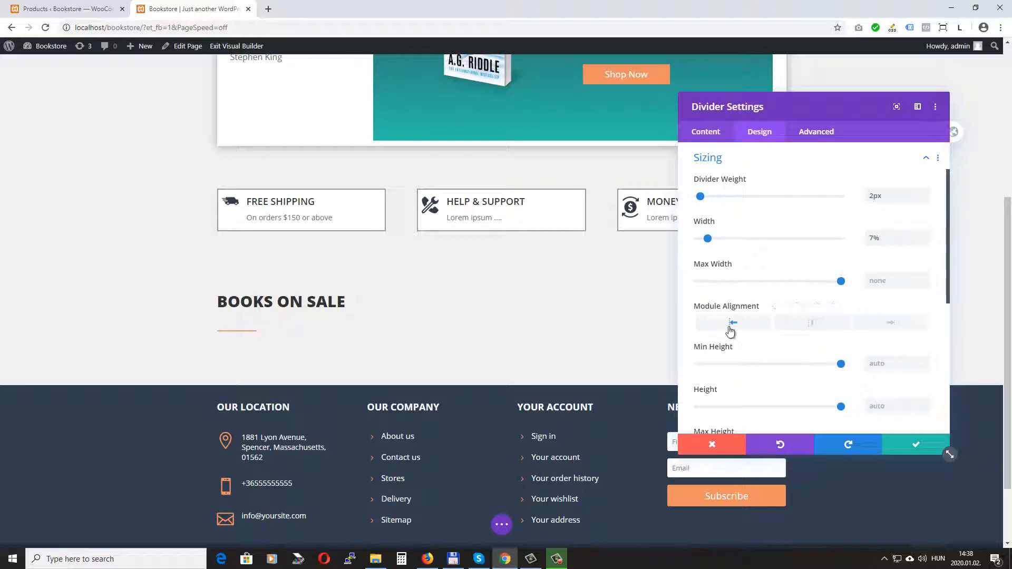
Step: Set the divider's top margin to -19px and bottom margin to -23px, and save the divider settings
scroll(780, 221, "down", 1)
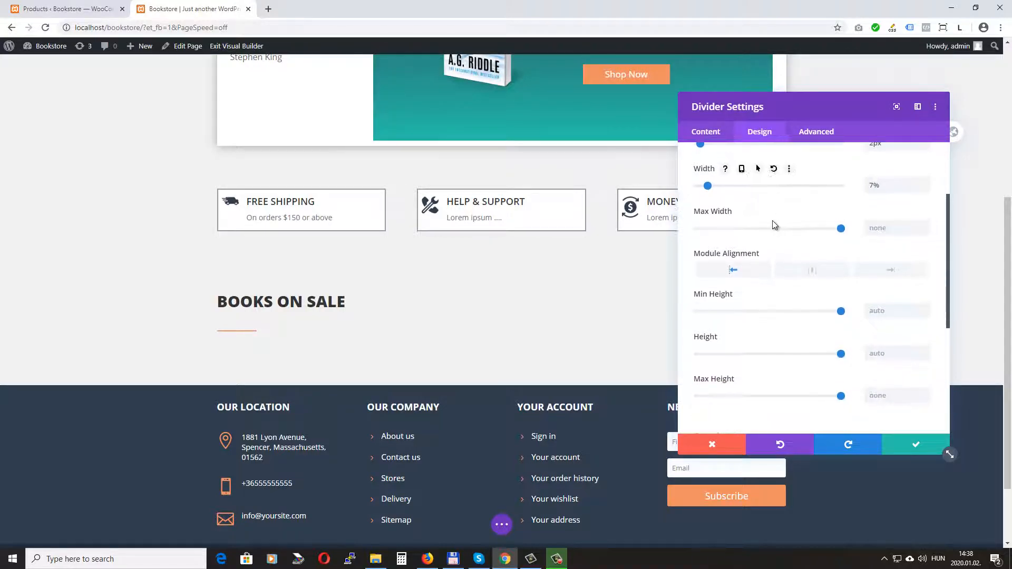
scroll(773, 277, "down", 3)
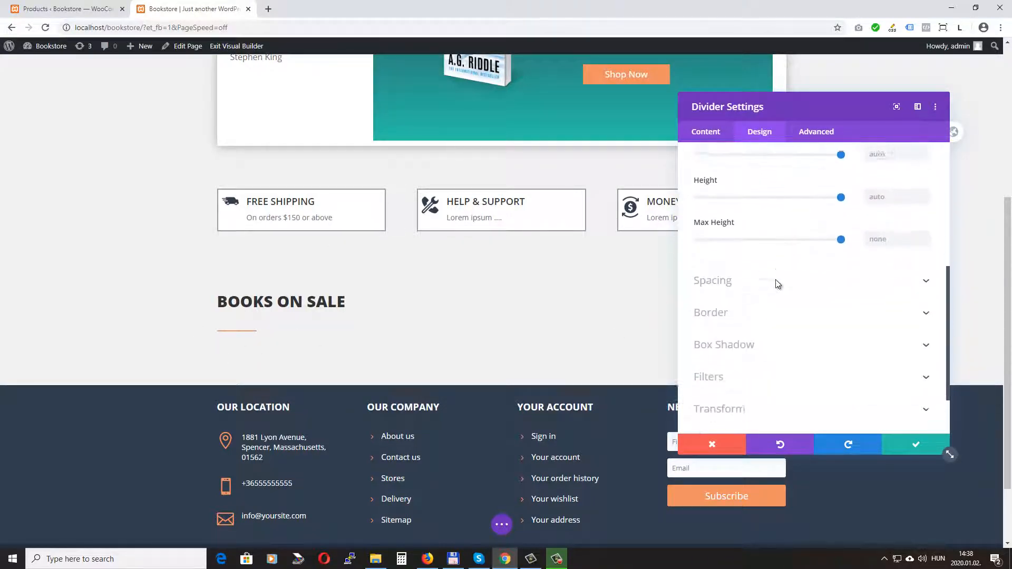
scroll(776, 274, "down", 2)
left_click(922, 223)
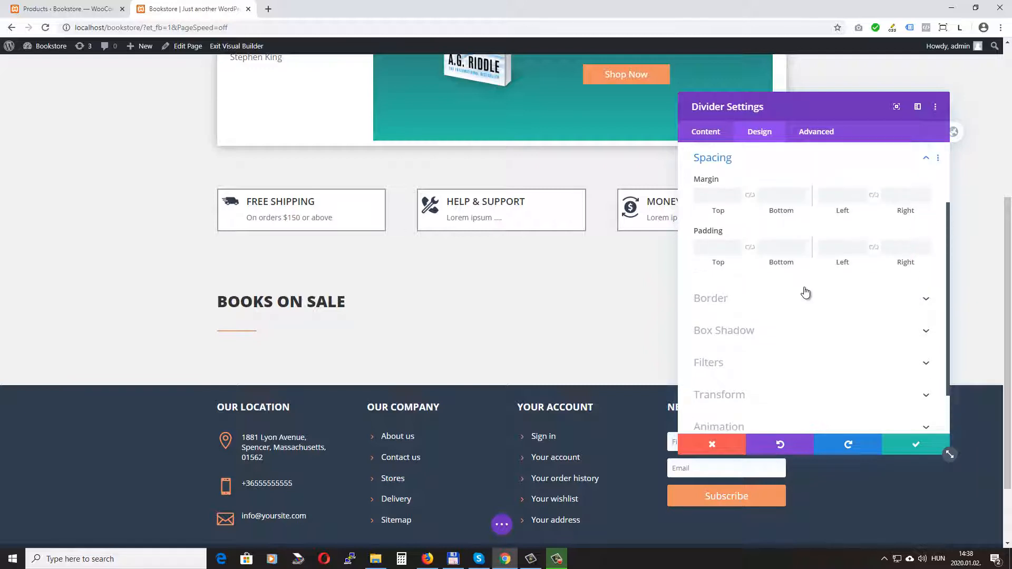
type("-19")
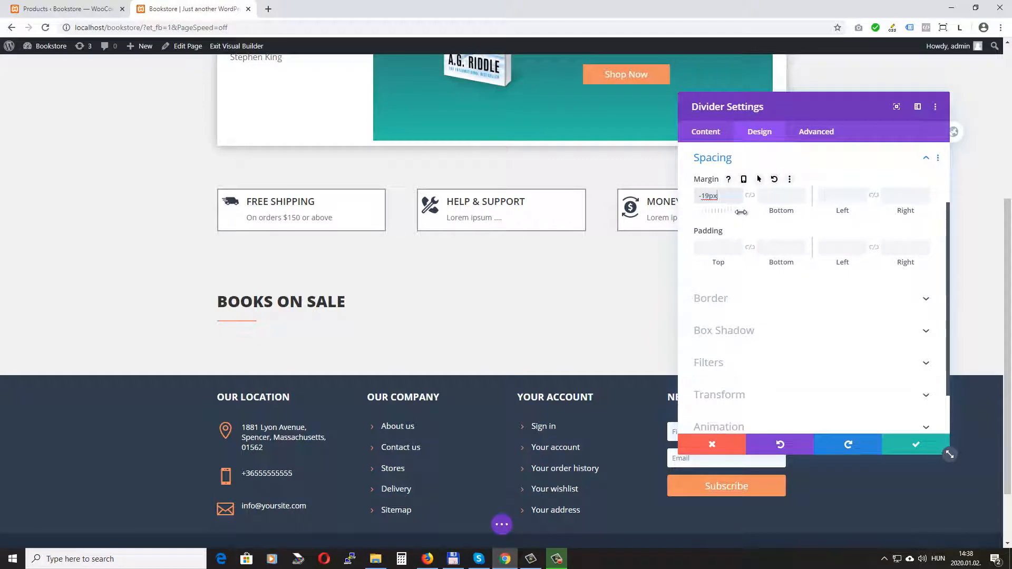
left_click(775, 196)
type("-23")
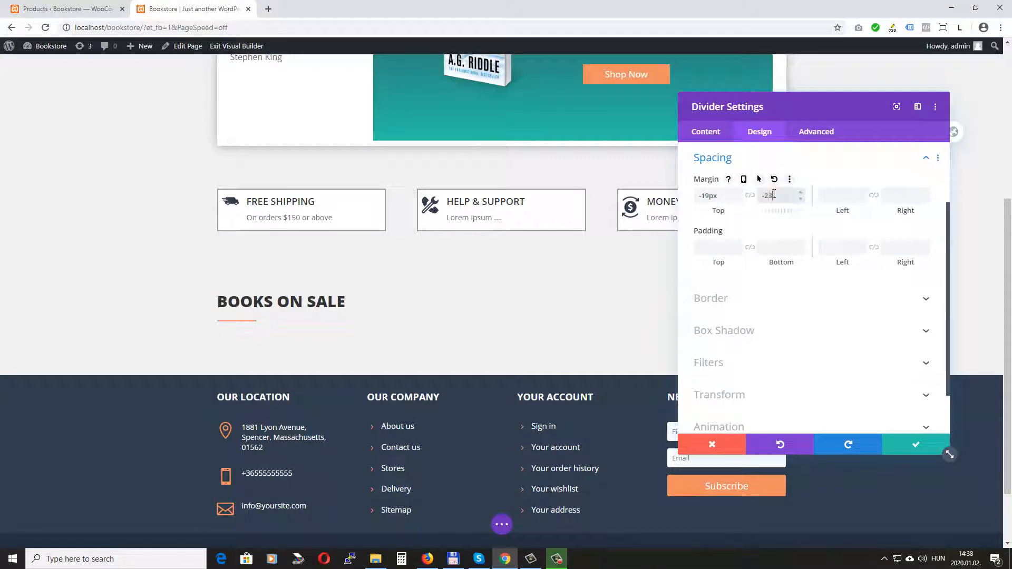
type("px")
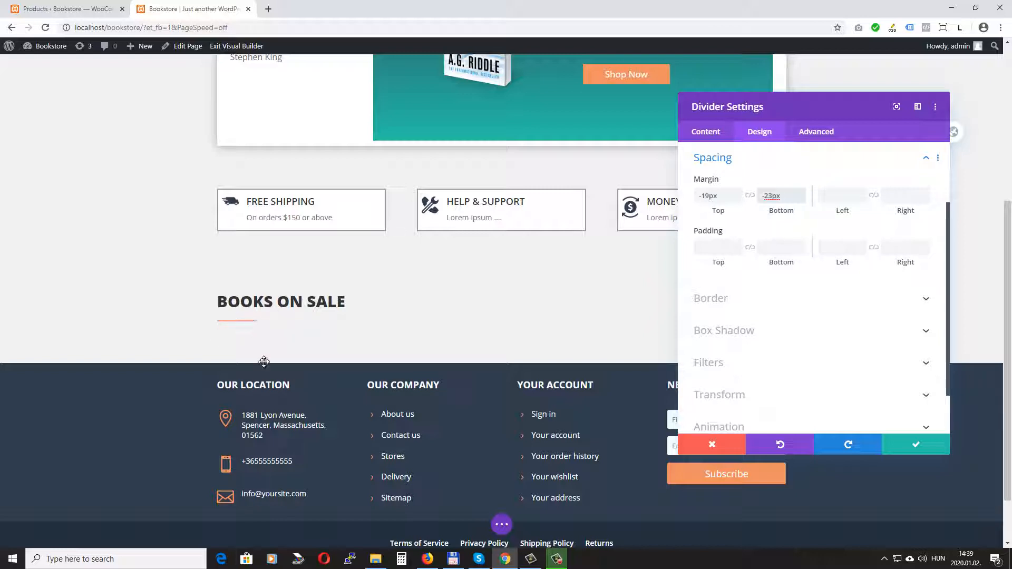
left_click(912, 447)
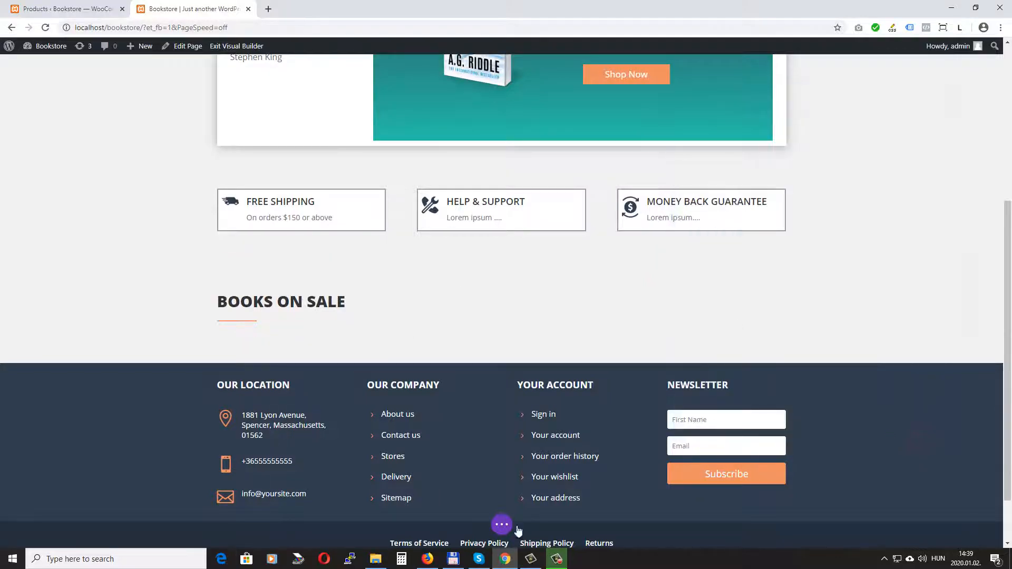
Step: Add the "Books on sale" section to the Divi Library under the layout name "Section Title" and save the page
left_click(501, 527)
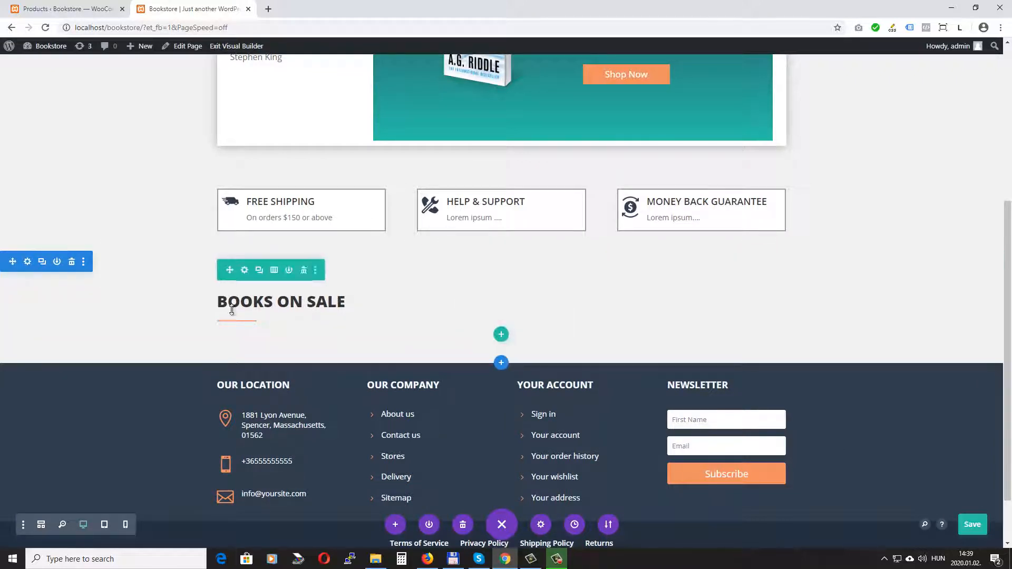
key("ctrl+s")
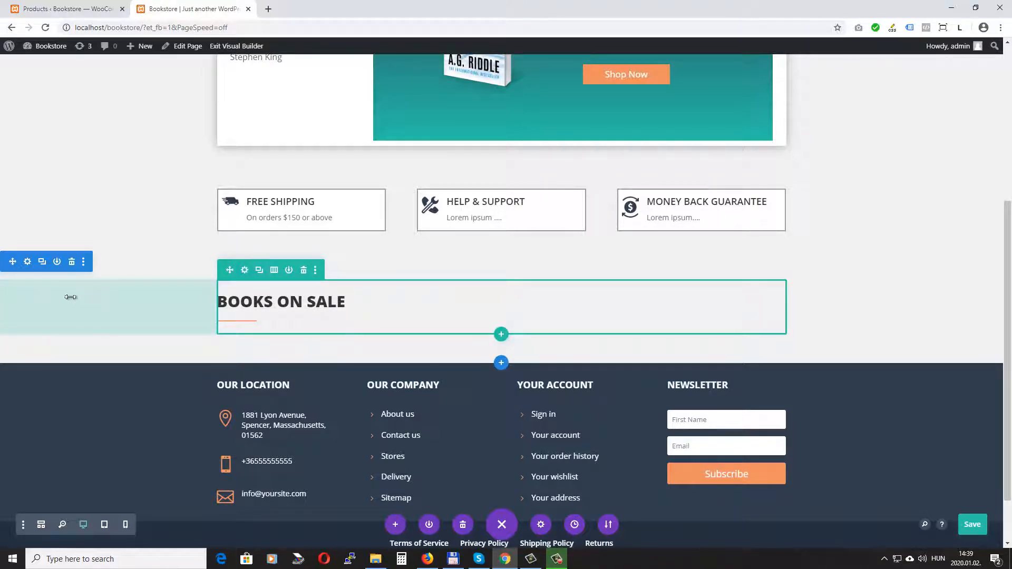
left_click(57, 262)
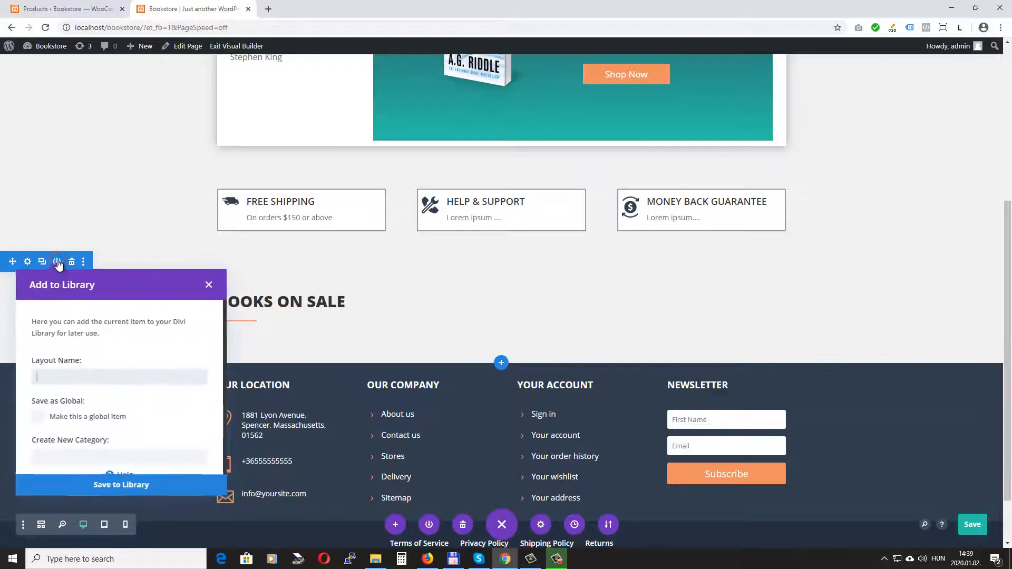
left_click(72, 380)
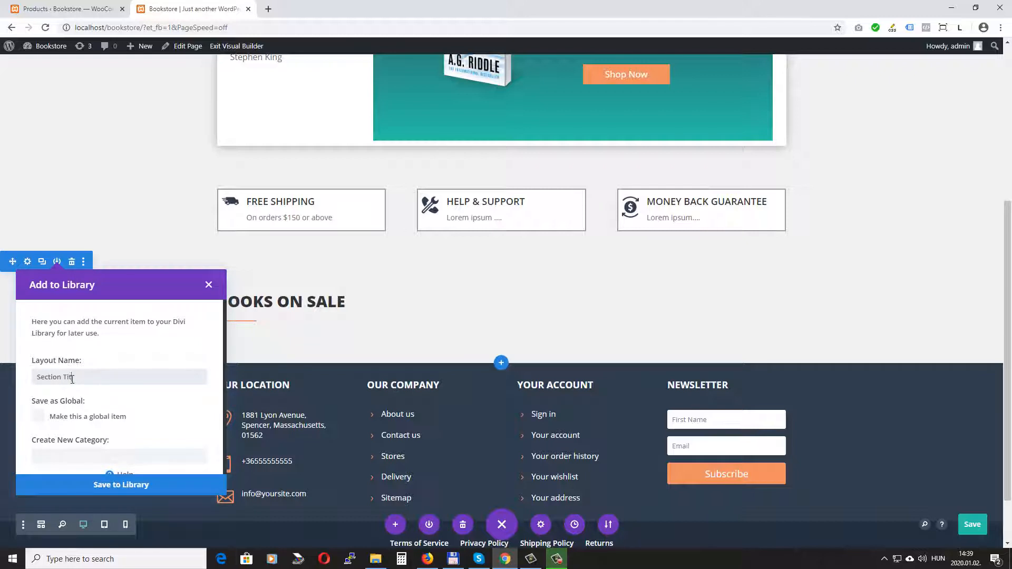
left_click(132, 484)
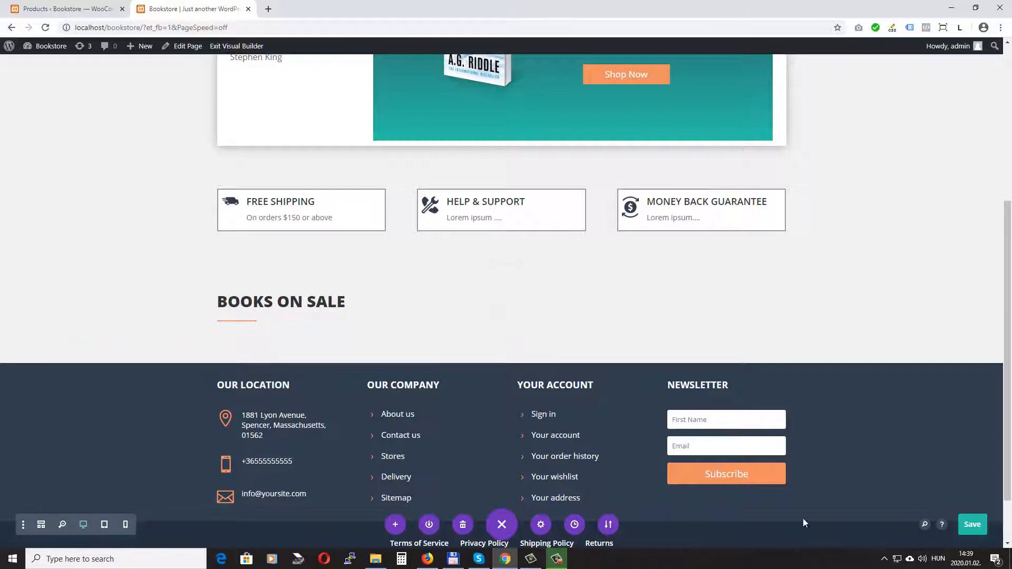
left_click(973, 527)
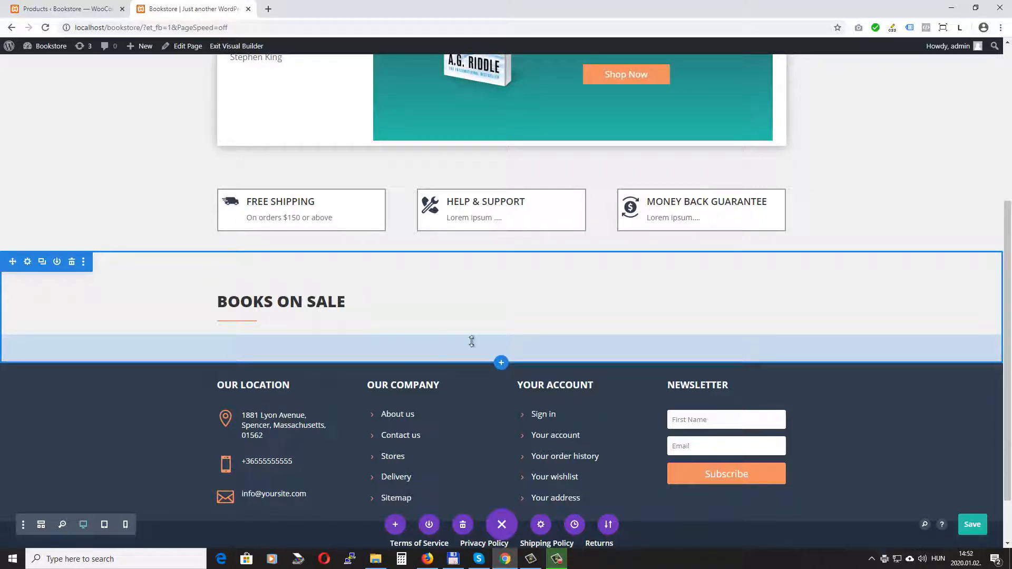
Step: Insert a regular section below the "Books on sale" title section with a one-third/two-thirds row, without adding a module
left_click(501, 363)
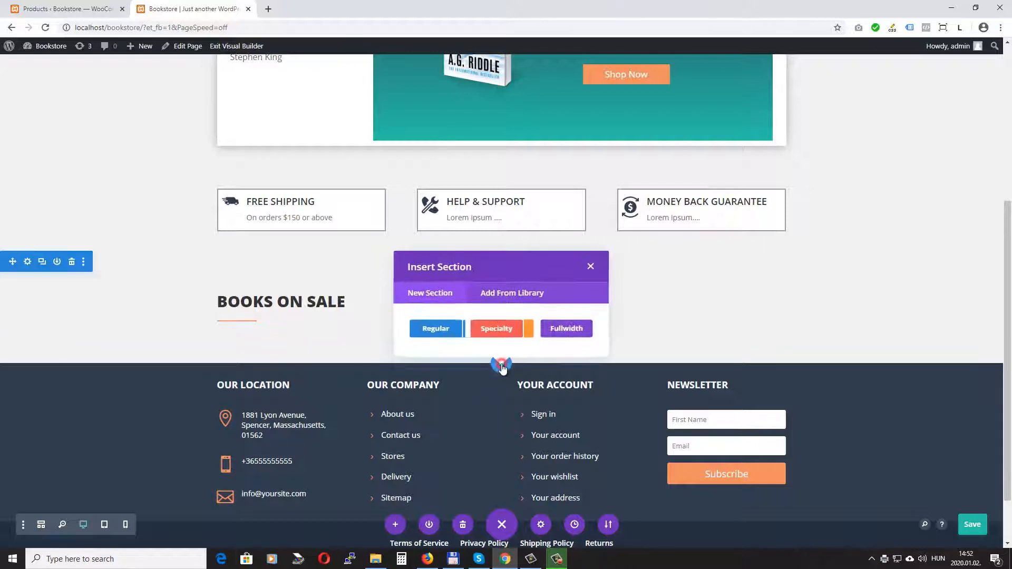
left_click(437, 327)
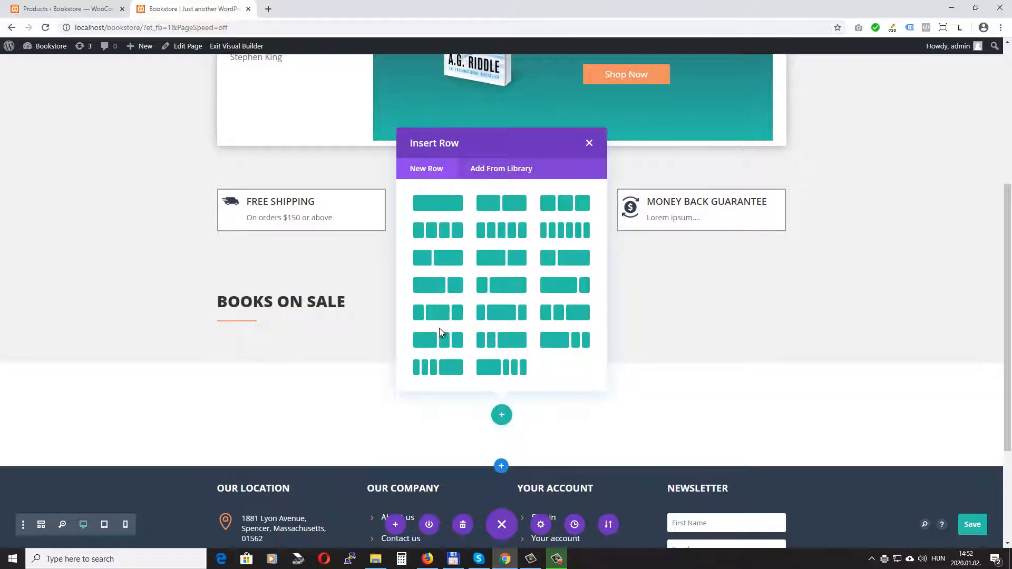
left_click(564, 260)
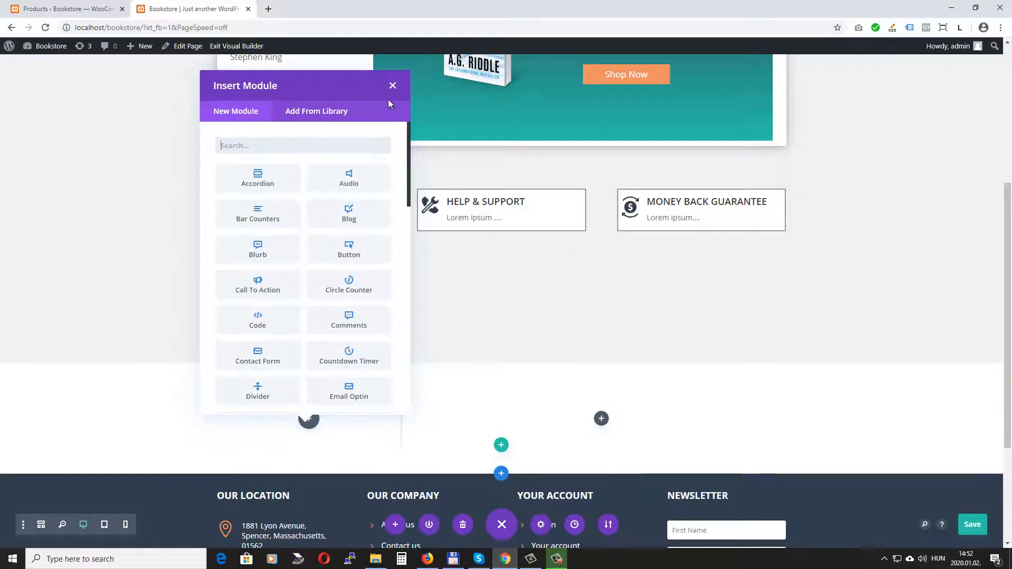
left_click(392, 85)
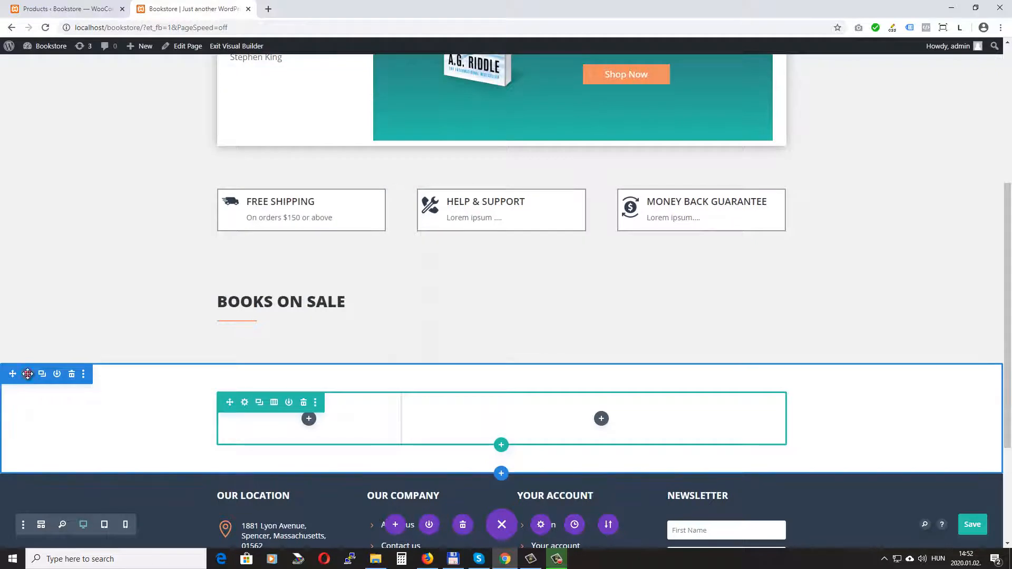
Step: Set the new section's background color to #f1f1f1 and save the section settings
left_click(27, 374)
left_click(770, 207)
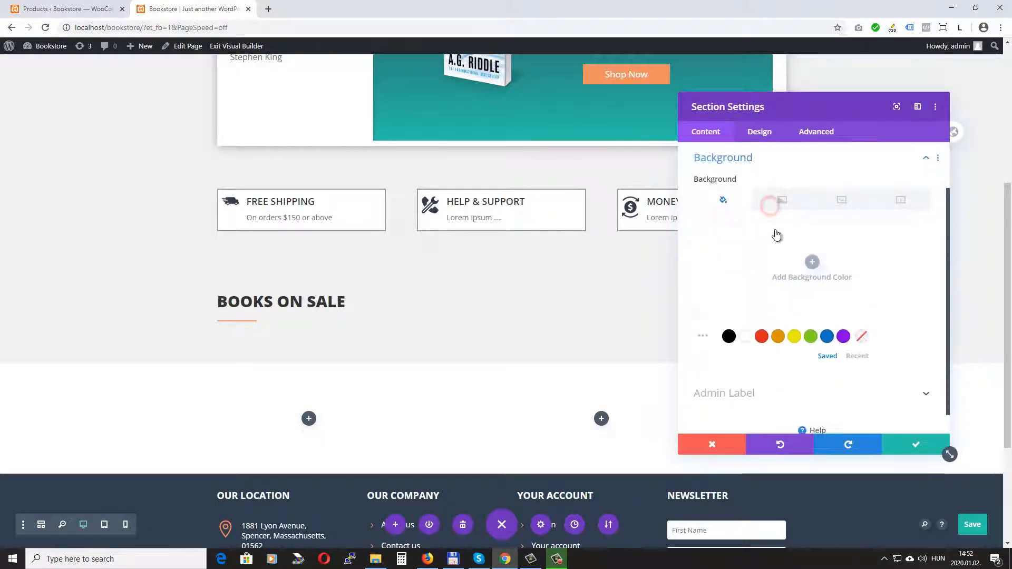
left_click(812, 263)
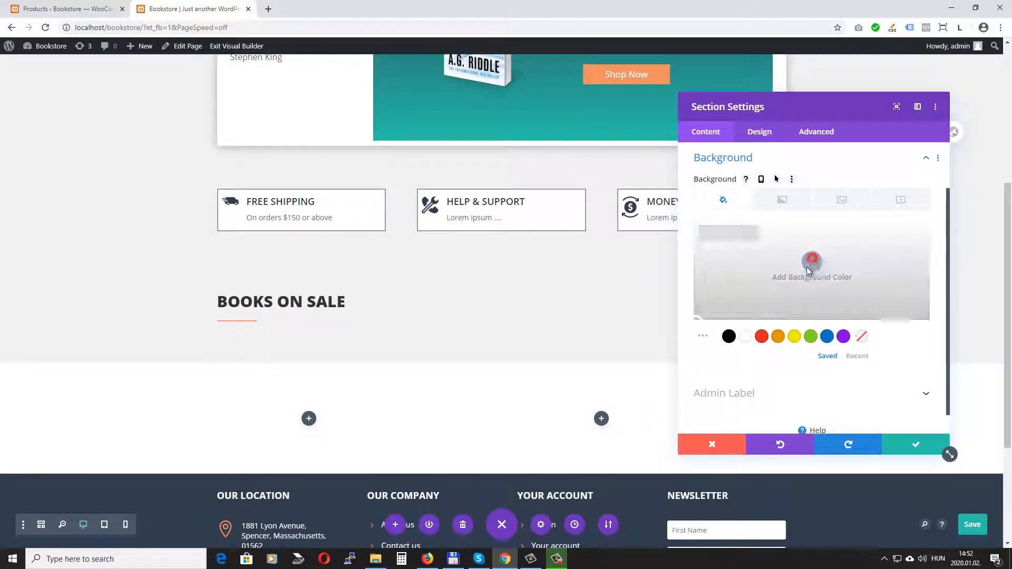
left_click(720, 233)
type("f")
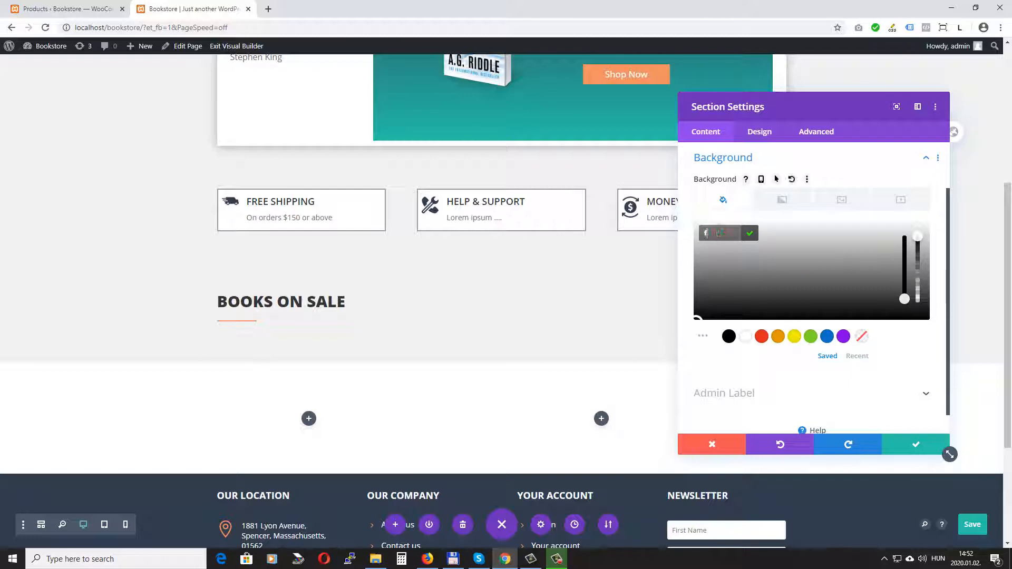
type("1f1f1")
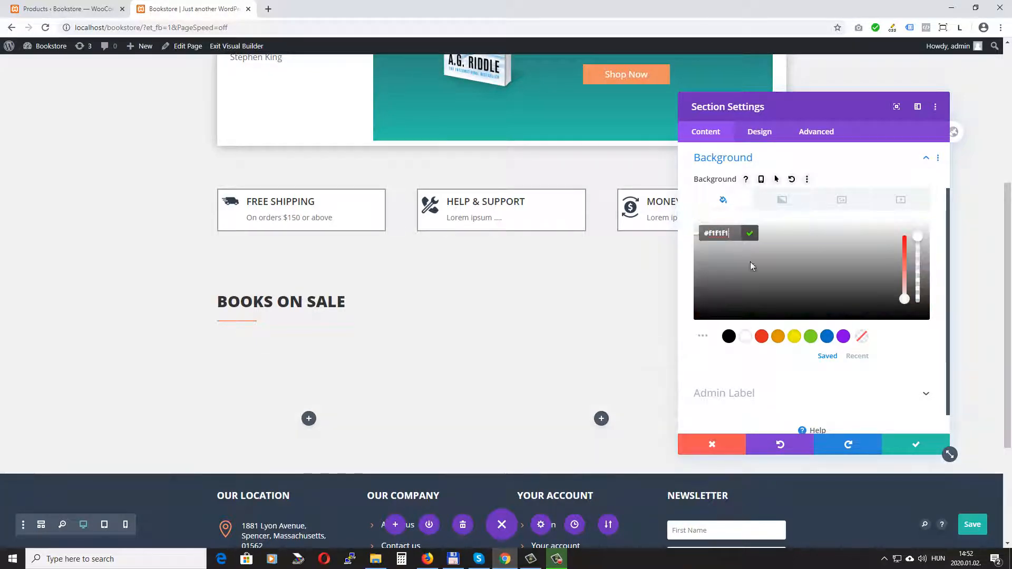
left_click(916, 444)
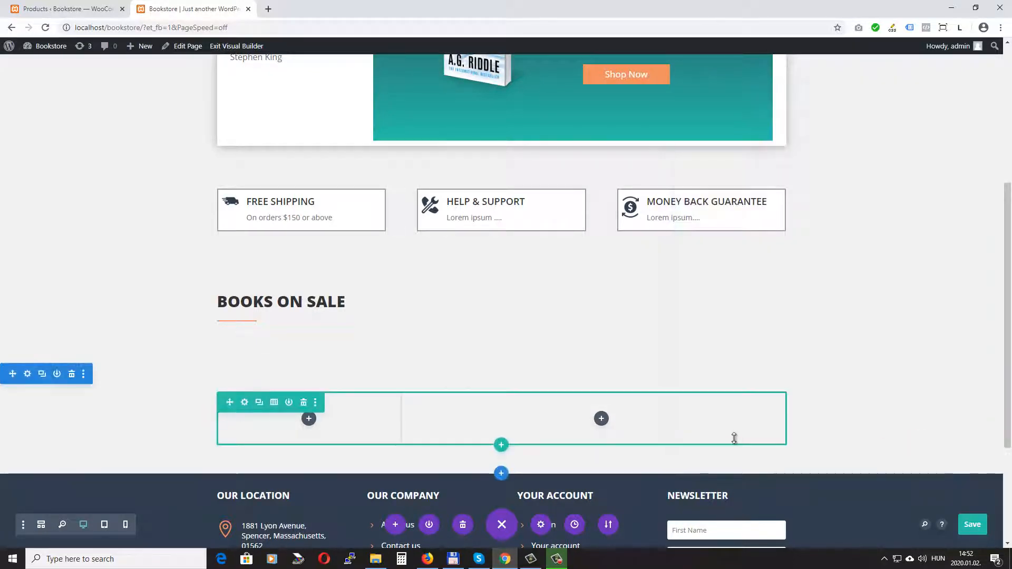
Step: Set the background color of the new two-column row to white (#ffffff)
left_click(245, 404)
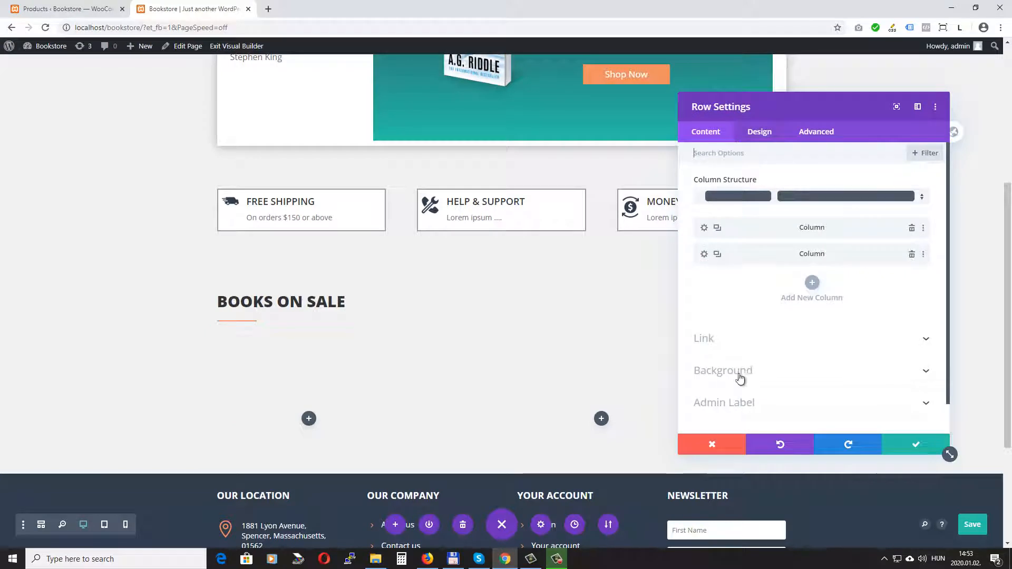
left_click(752, 373)
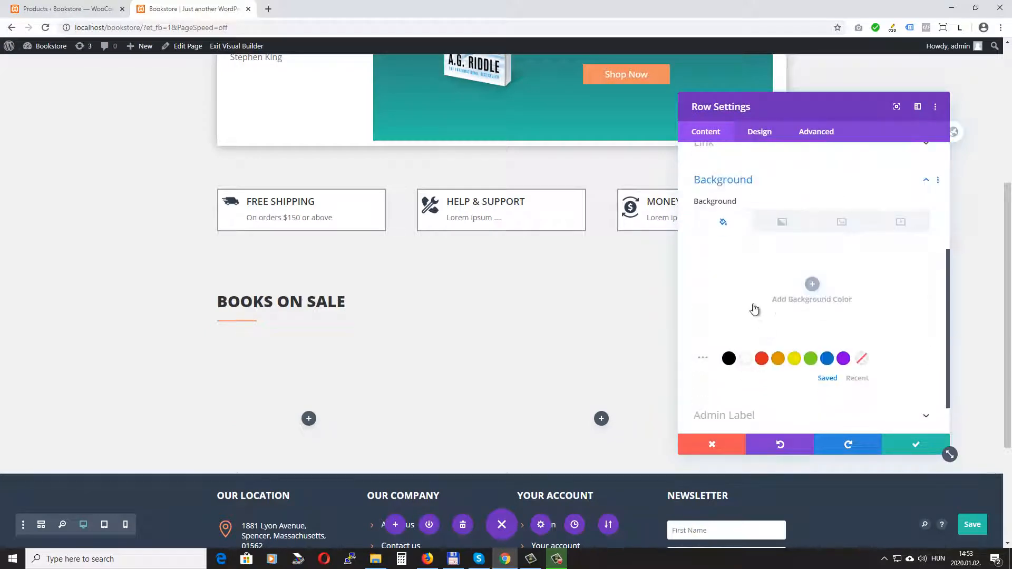
left_click(746, 361)
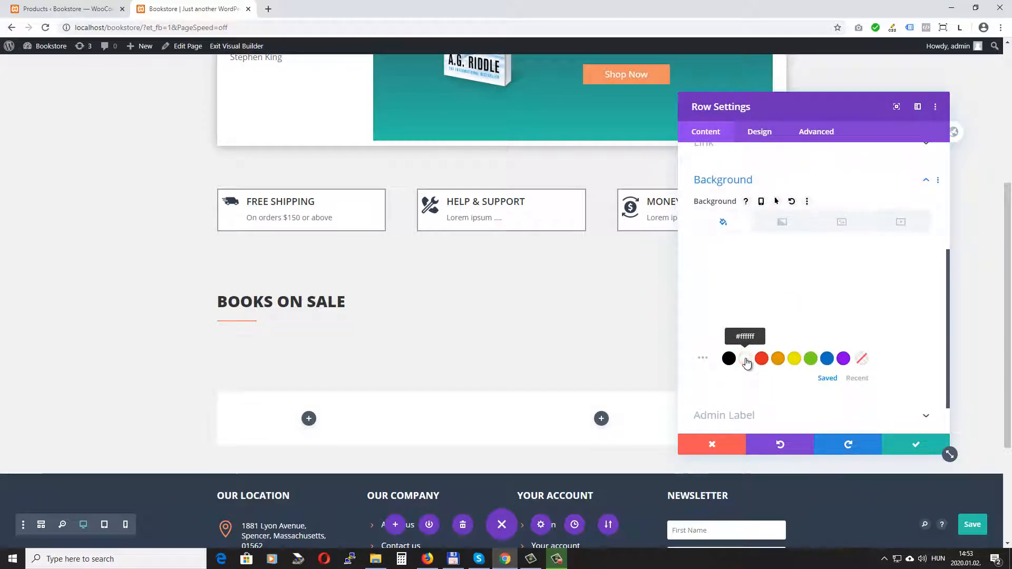
Step: Set the row's bottom padding to 0px and right padding to 27px, and save the row settings
left_click(760, 133)
left_click(743, 210)
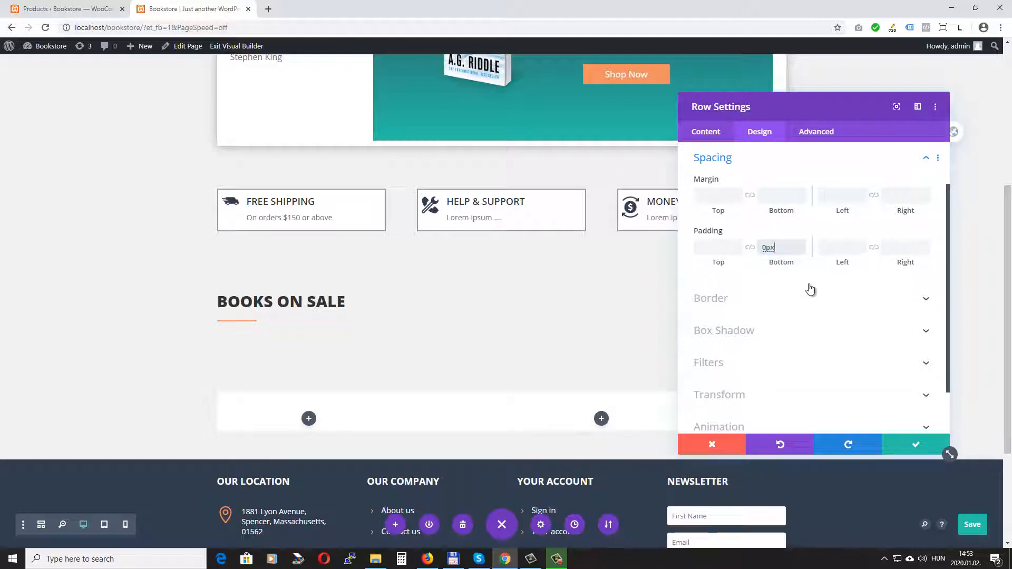
left_click(901, 246)
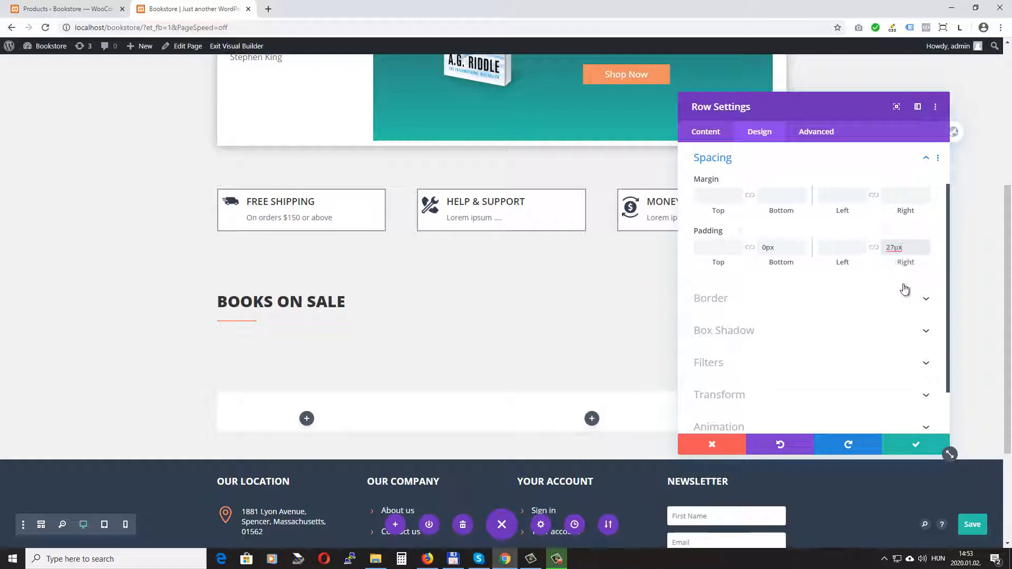
left_click(917, 446)
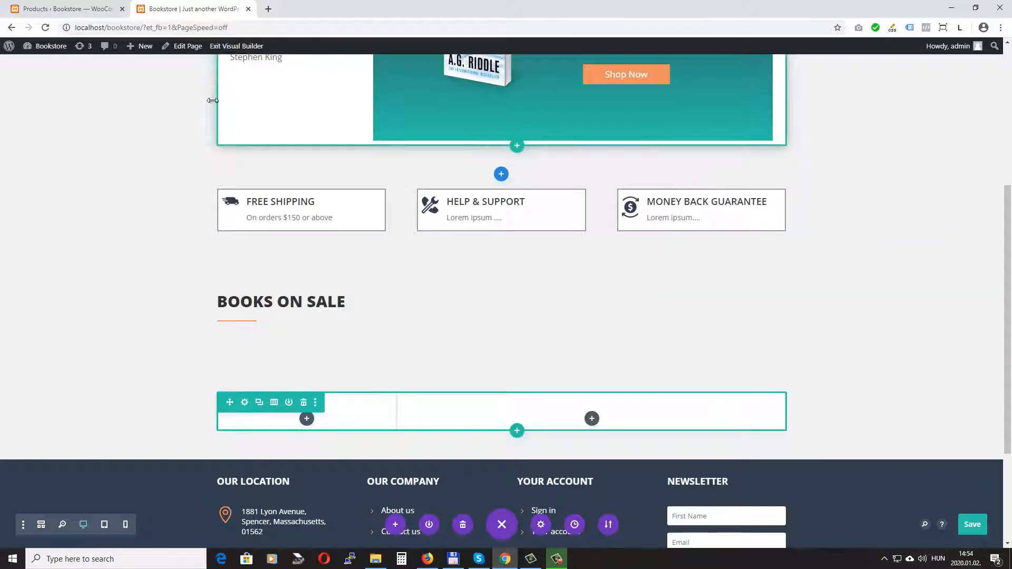
Step: Apply the first box shadow preset, a soft shadow around all sides, to the two-column row and save its settings
scroll(705, 205, "up", 2)
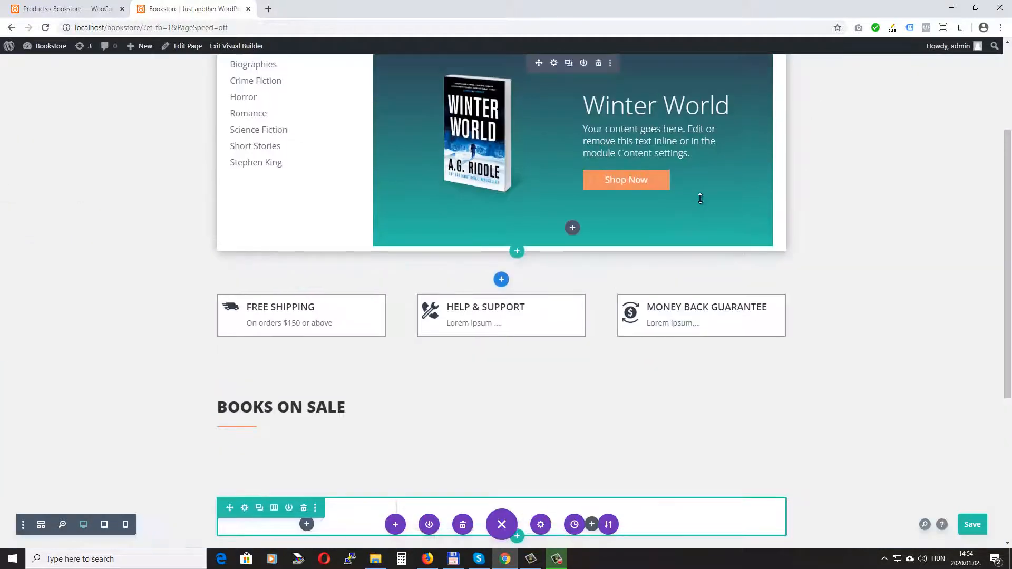
scroll(703, 204, "down", 3)
left_click(244, 350)
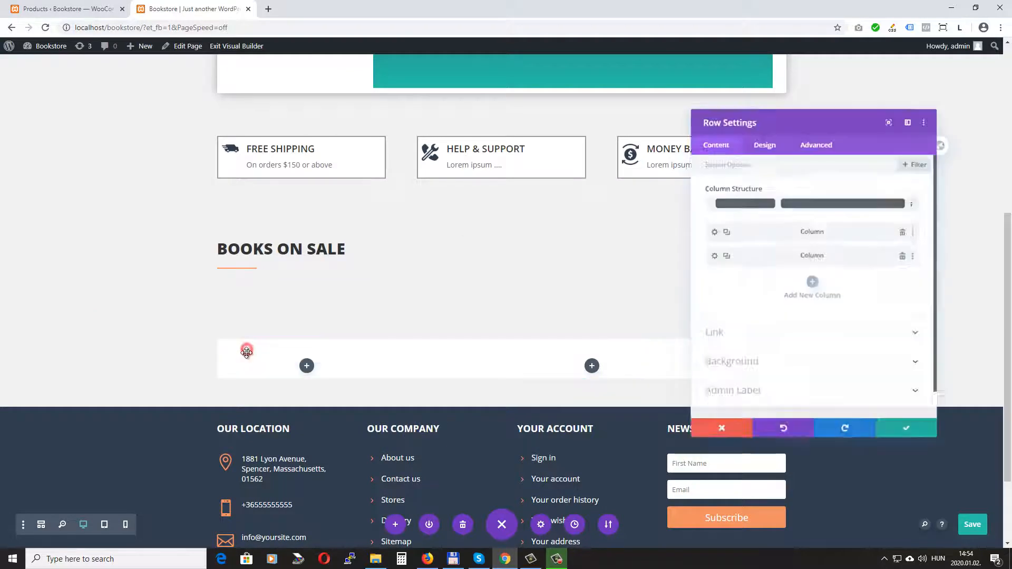
left_click(762, 137)
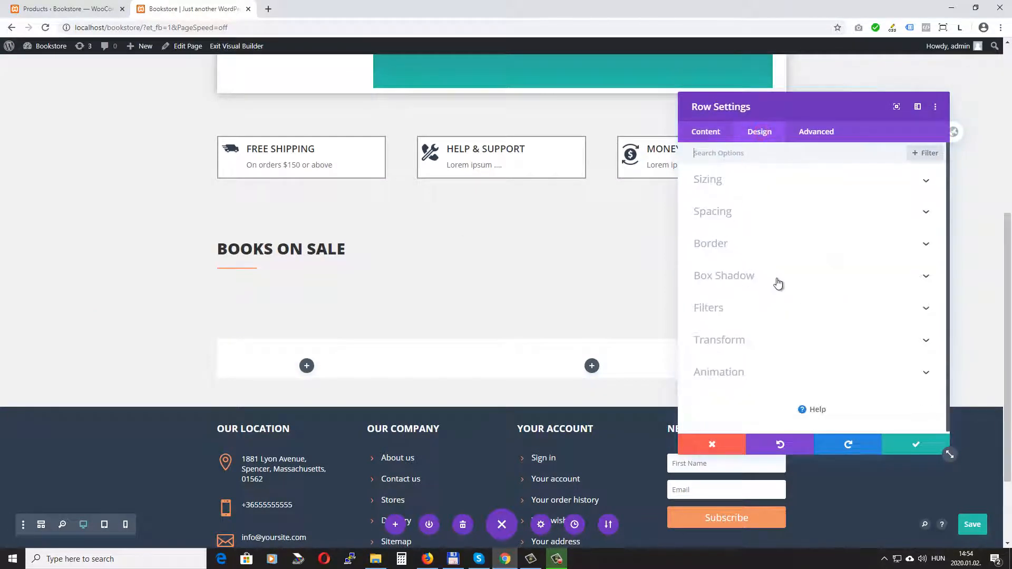
left_click(770, 276)
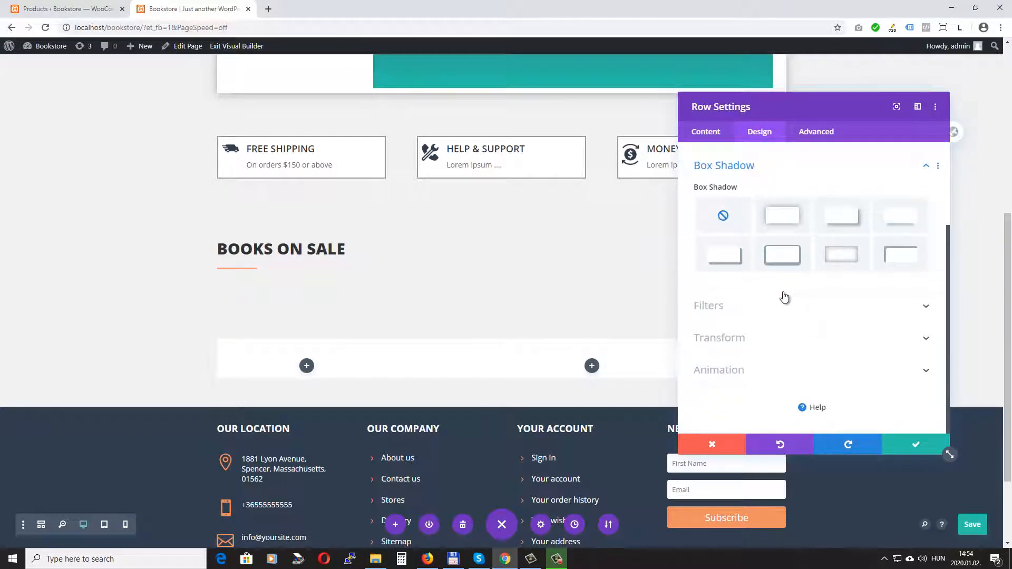
left_click(783, 216)
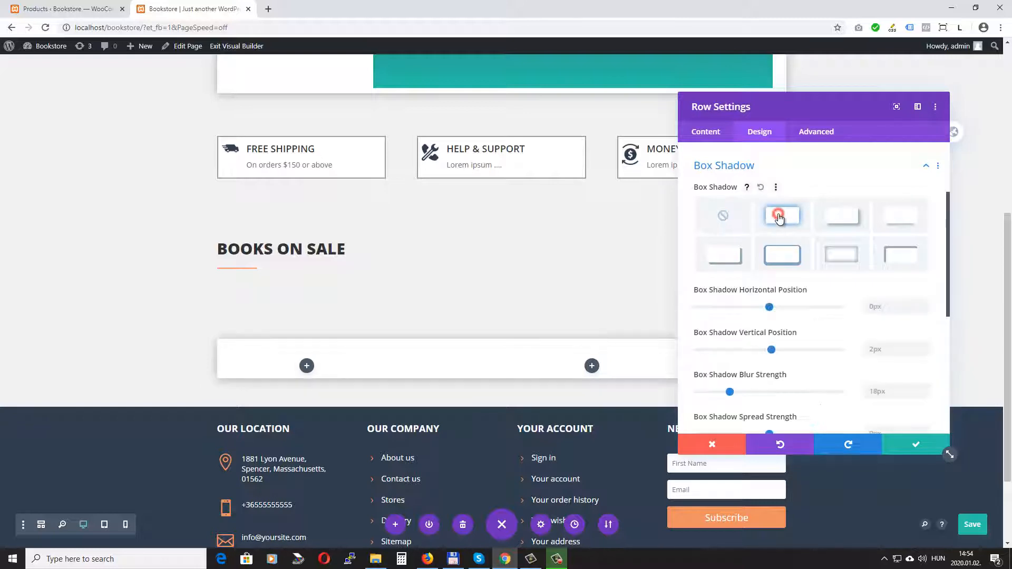
left_click(915, 445)
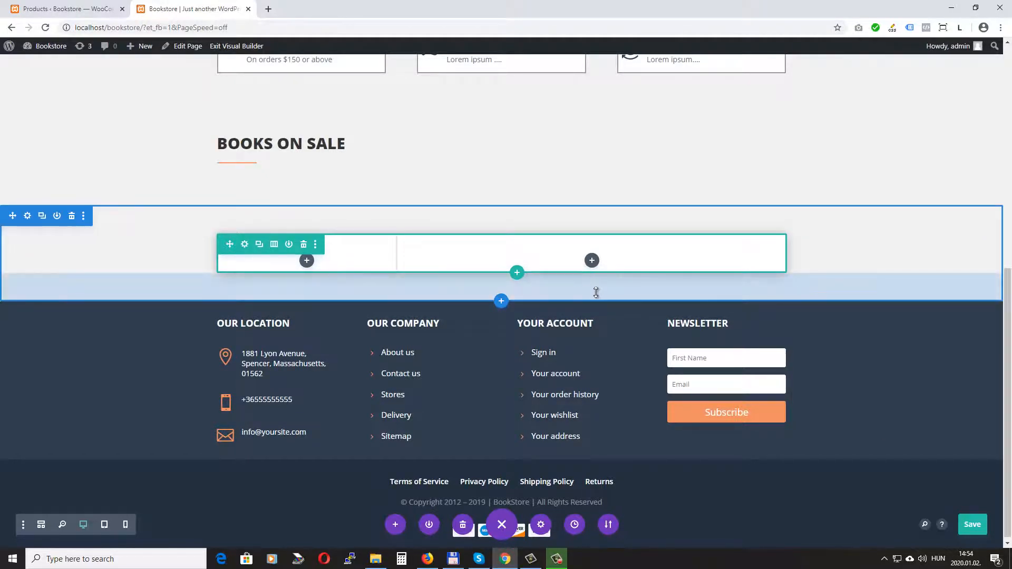
Step: Add a Shop module to the row's wide column and set its product view type to Sale Products
left_click(591, 260)
type("sh")
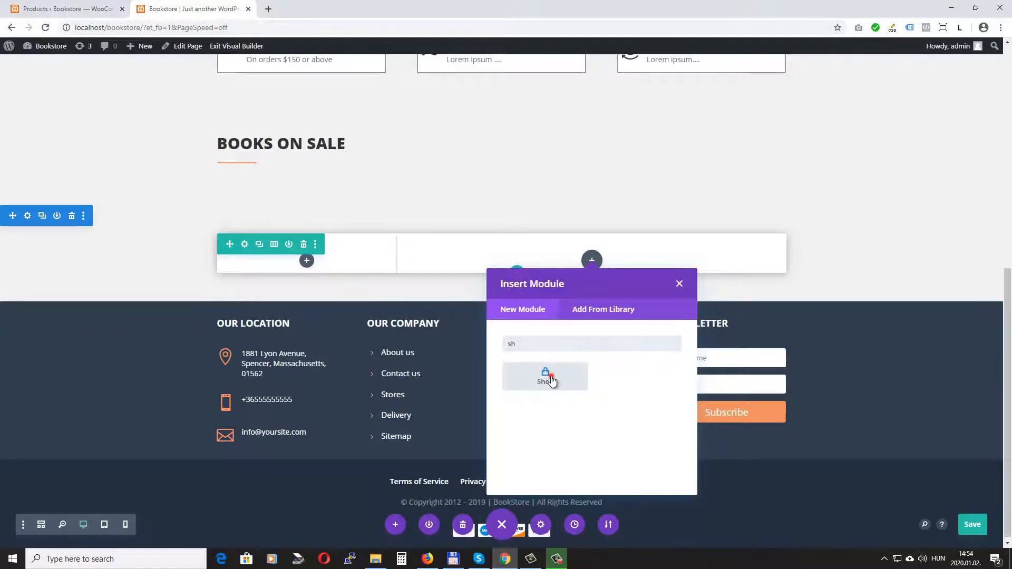
left_click(546, 376)
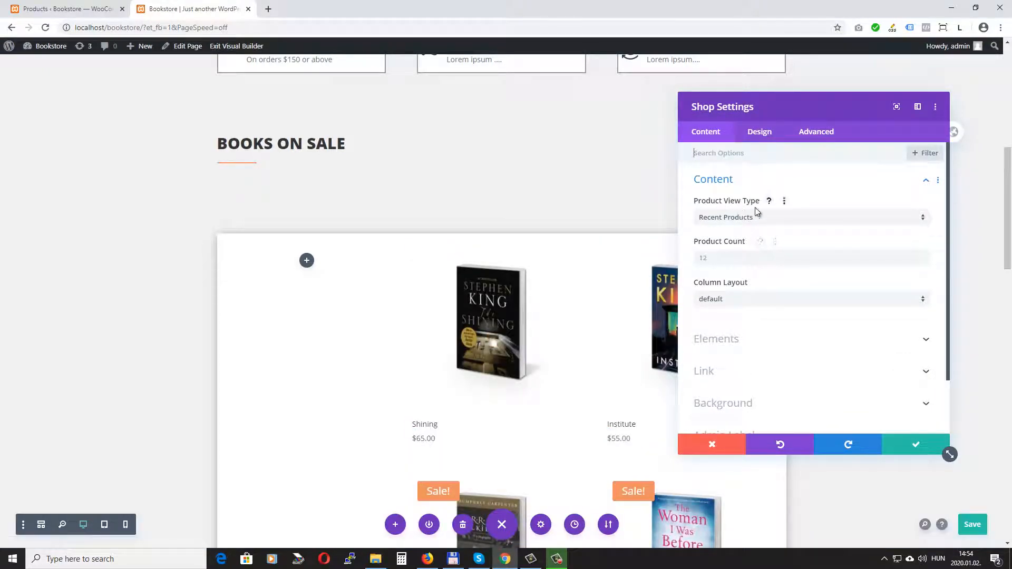
left_click(761, 219)
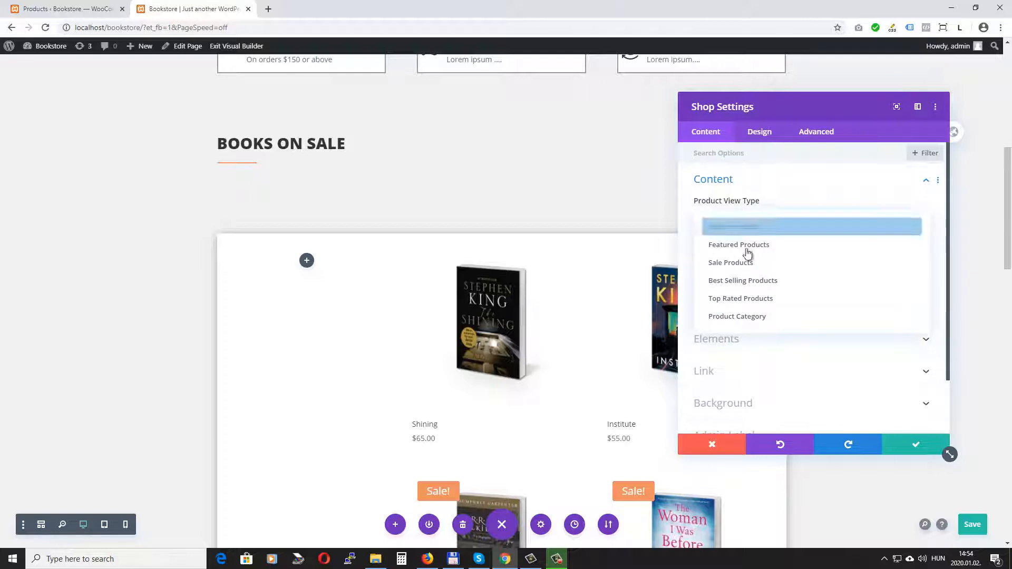
left_click(735, 264)
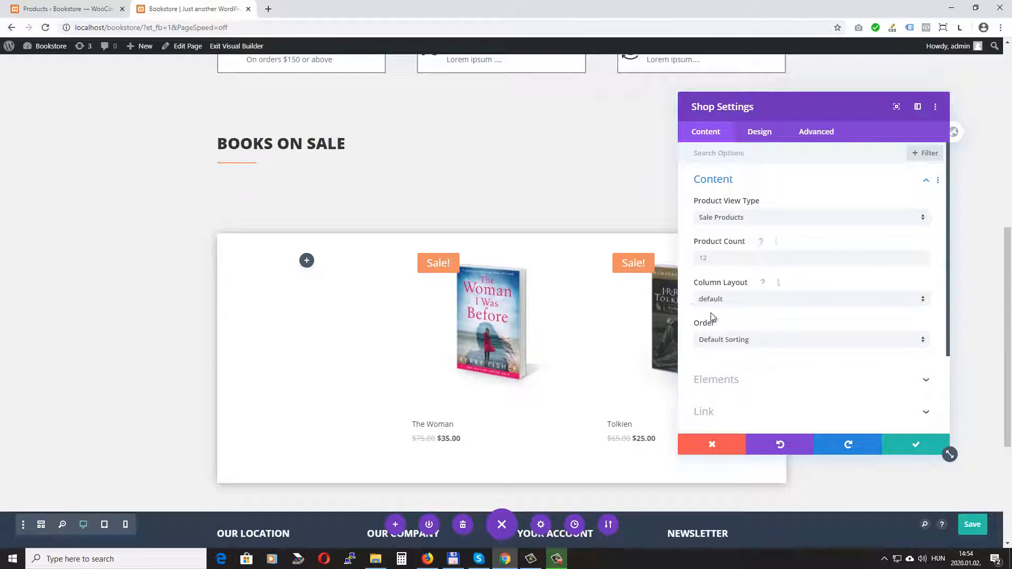
Step: Set the Shop module's product count to 2 and review the sort order options, keeping Default Sorting
left_click(712, 257)
type("2")
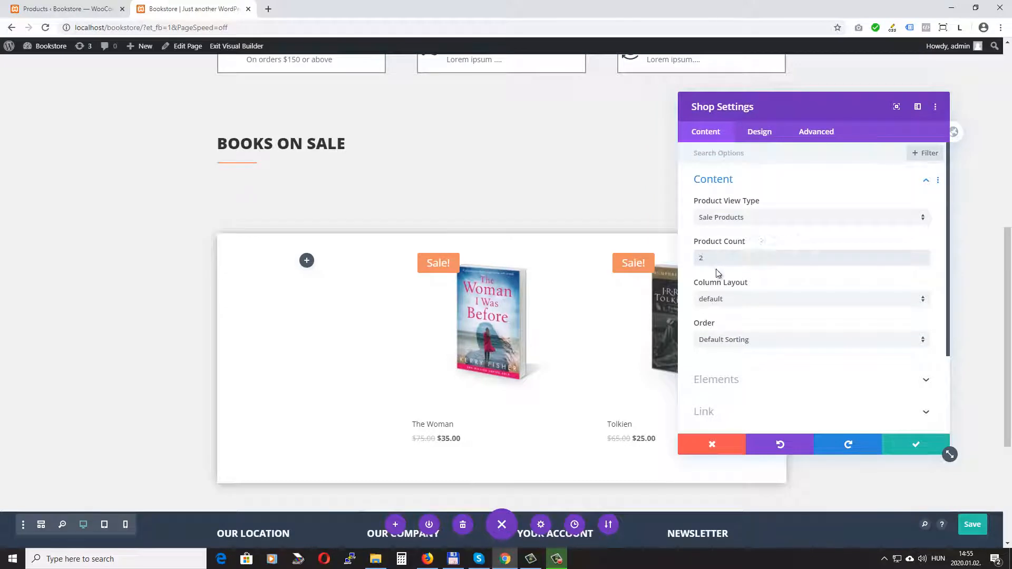
scroll(744, 298, "down", 1)
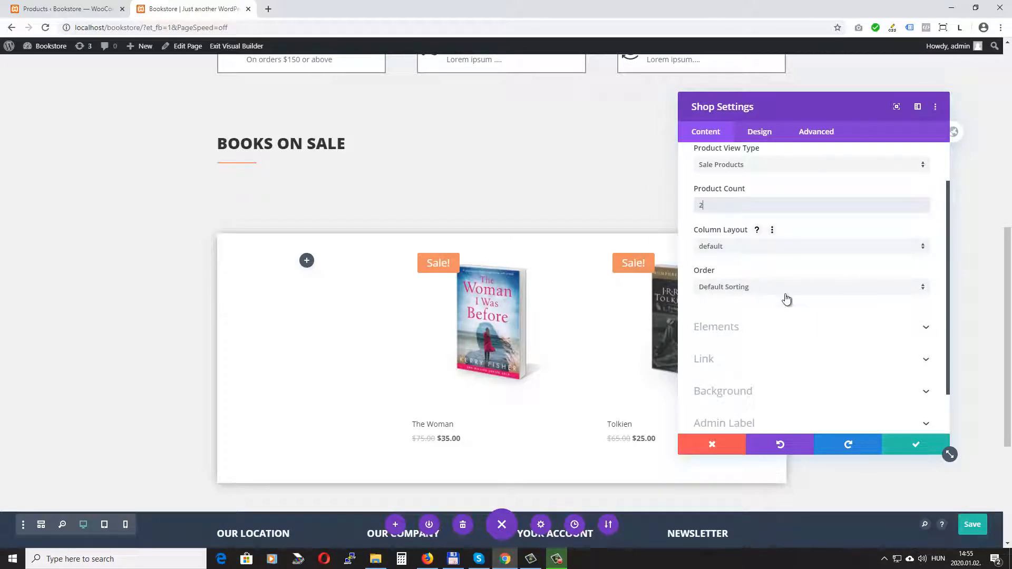
left_click(718, 289)
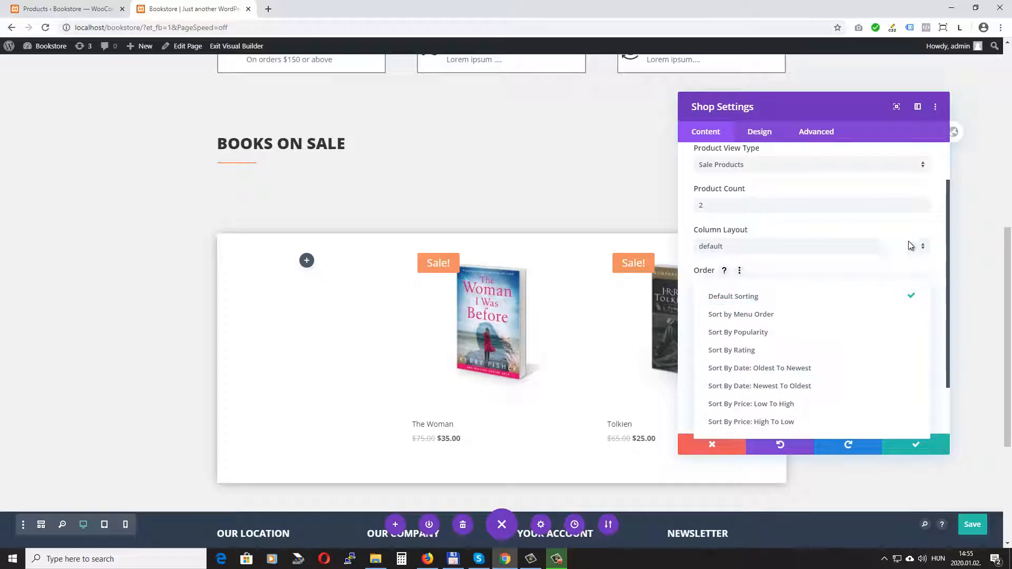
left_click(903, 224)
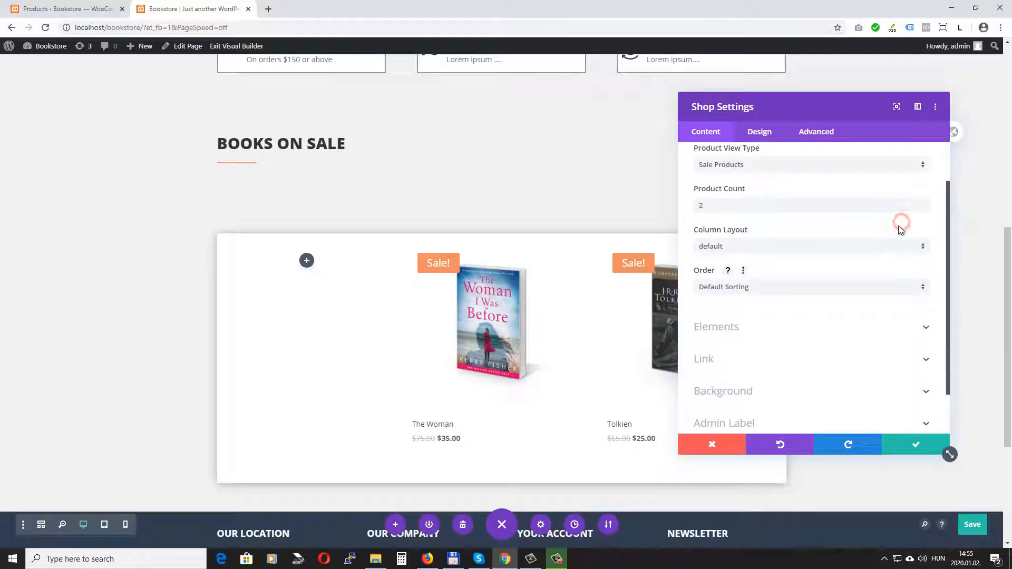
Step: Set the Shop module's overlay icon color to white in its design options
left_click(759, 132)
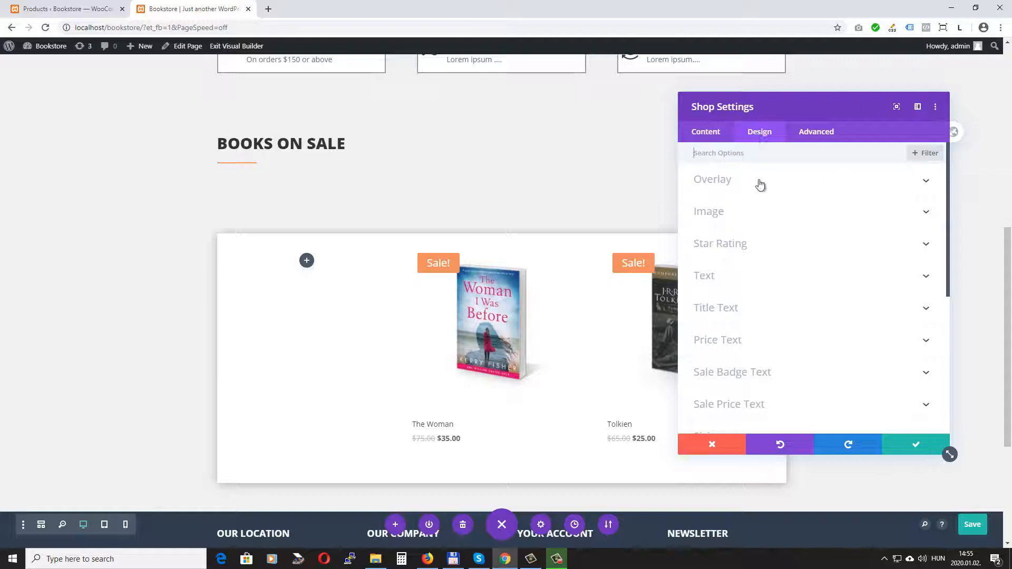
left_click_drag(795, 106, 841, 76)
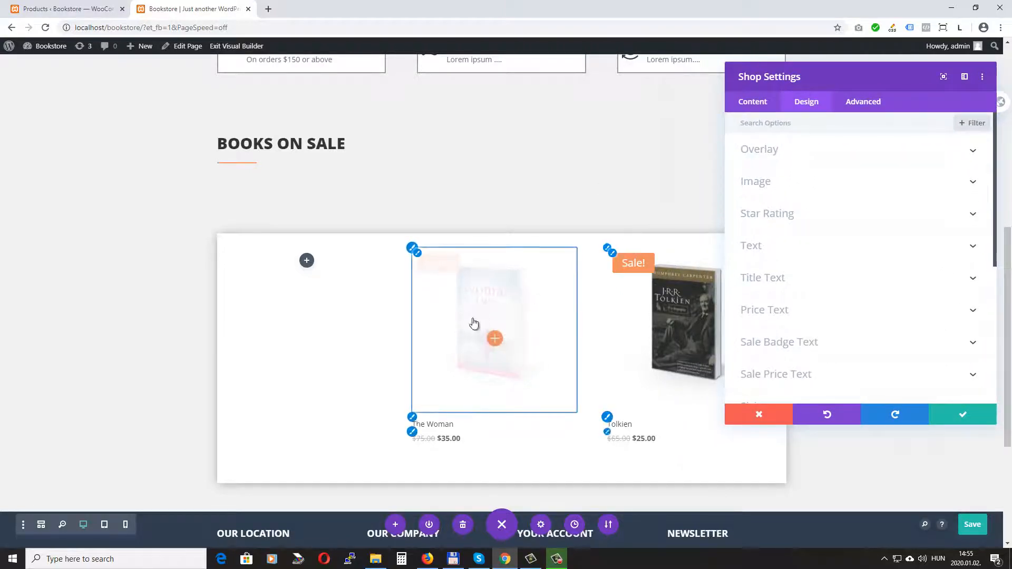
left_click(821, 155)
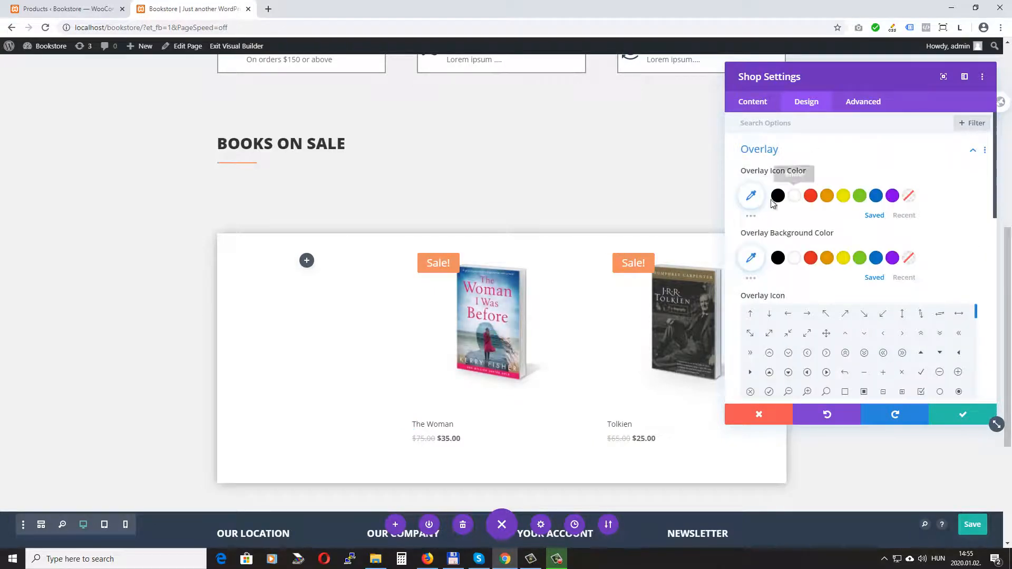
left_click(795, 197)
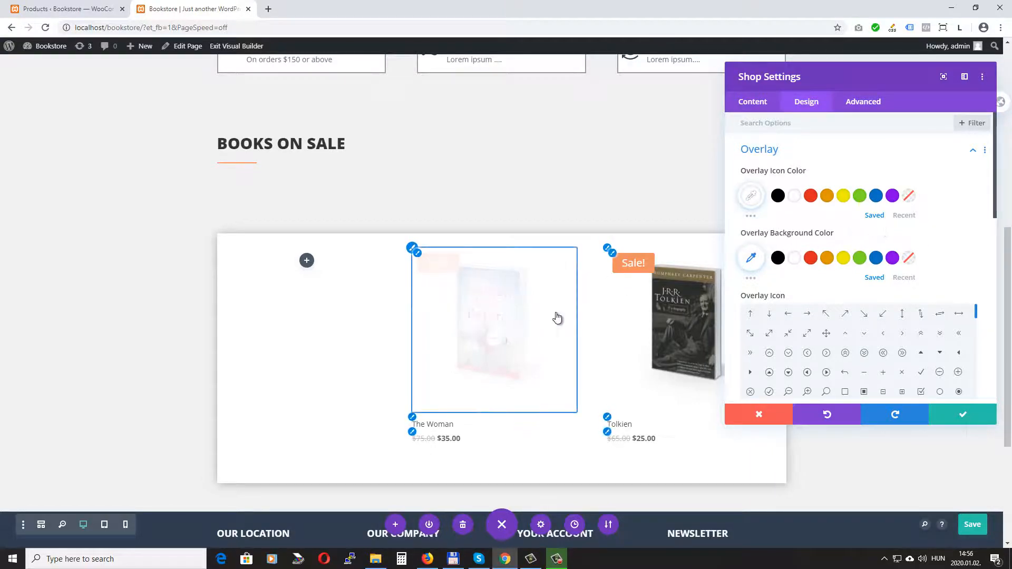
Step: Set the Shop module's overlay background color to rgba(48,61,78,0.64)
left_click(751, 258)
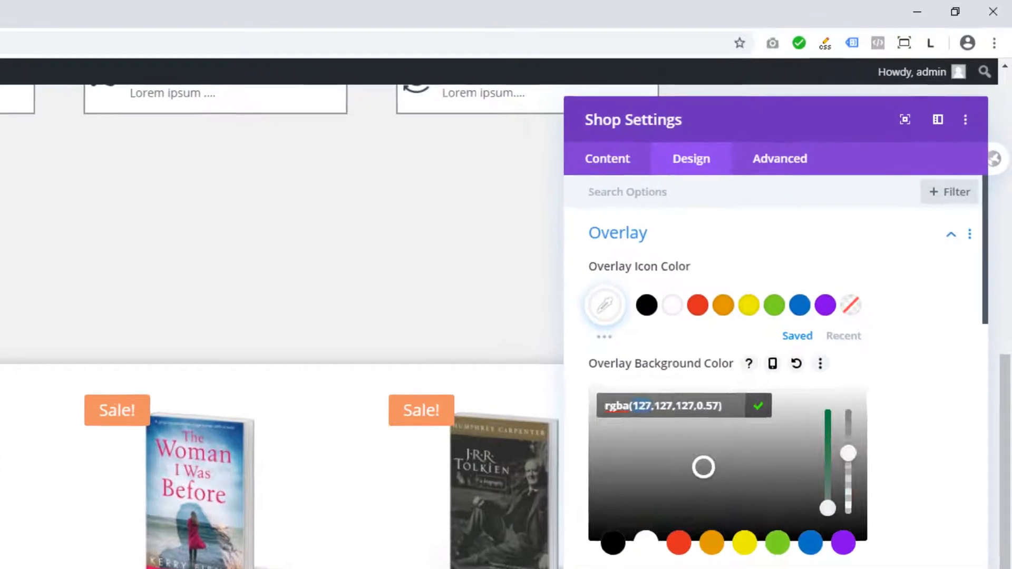
double_click(773, 260)
type("48")
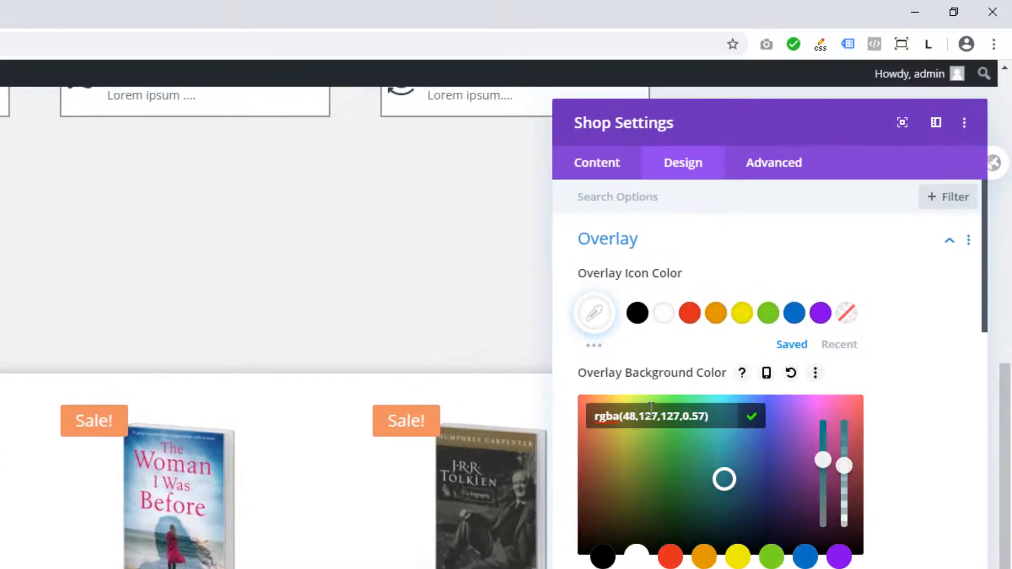
double_click(649, 421)
type("61,")
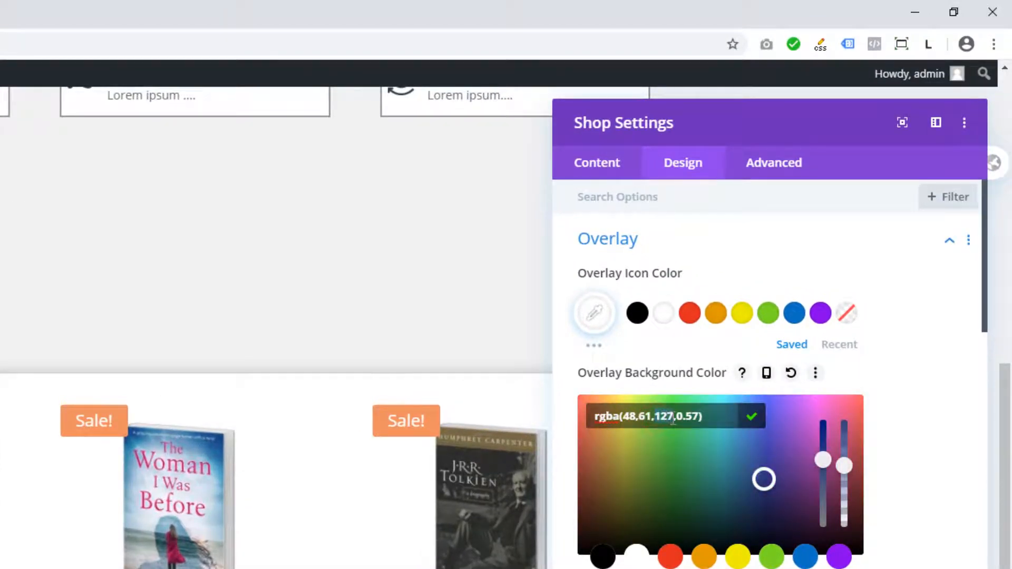
type("78")
double_click(687, 416)
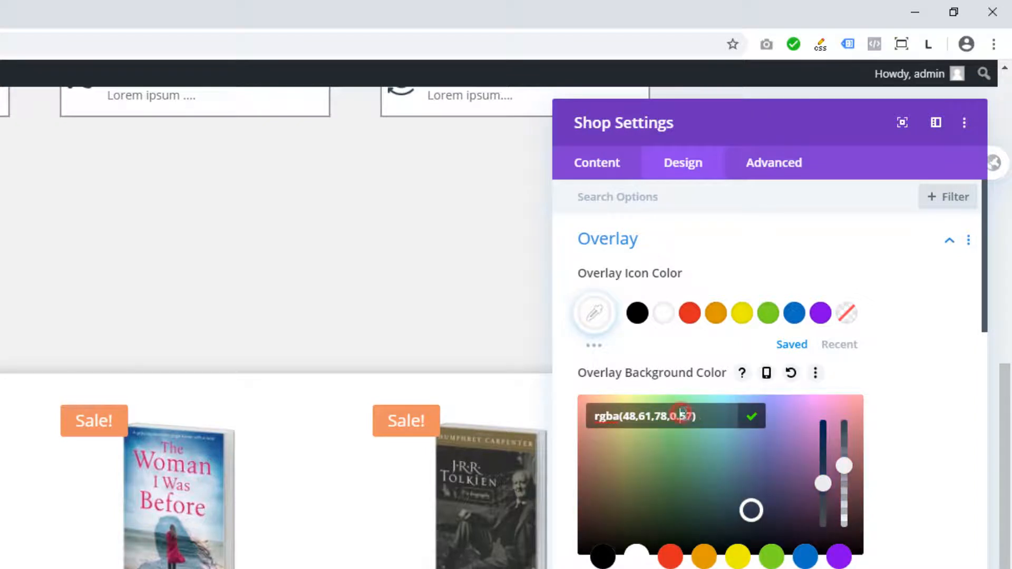
type("64")
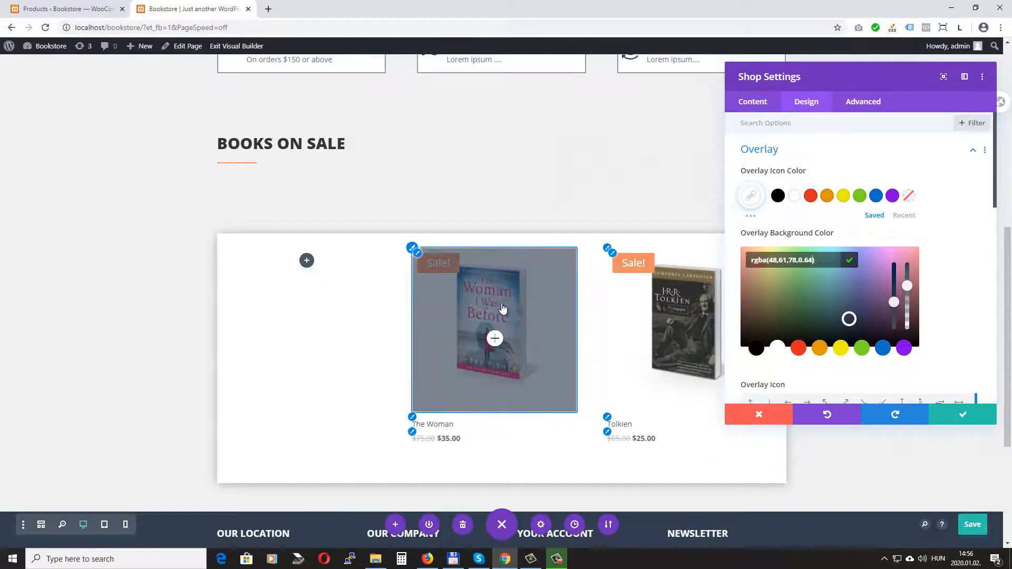
Step: Try the soft all-around box shadow preset on the Shop module's product images and reset the image shadow to none
scroll(848, 258, "down", 3)
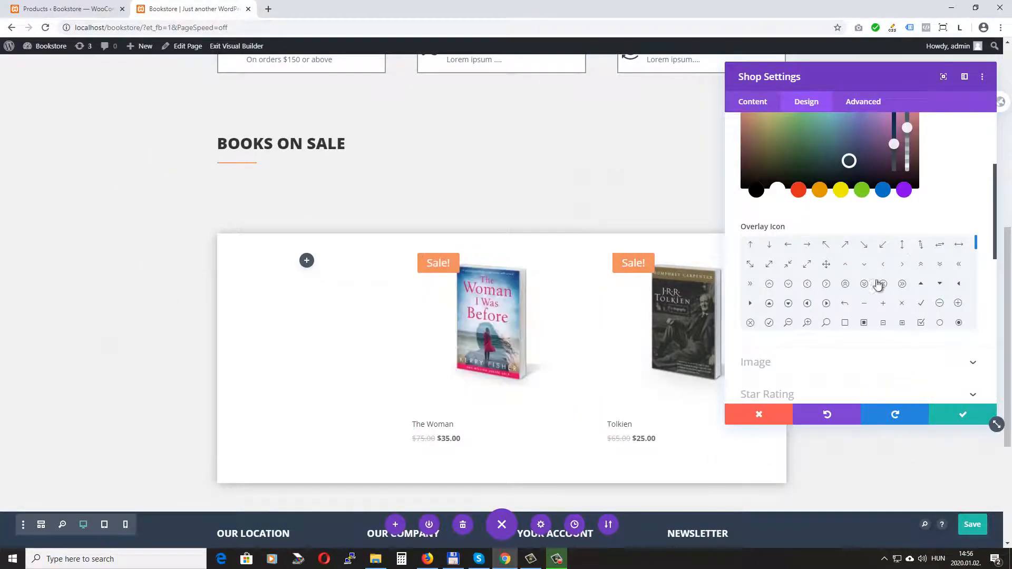
scroll(881, 290, "down", 5)
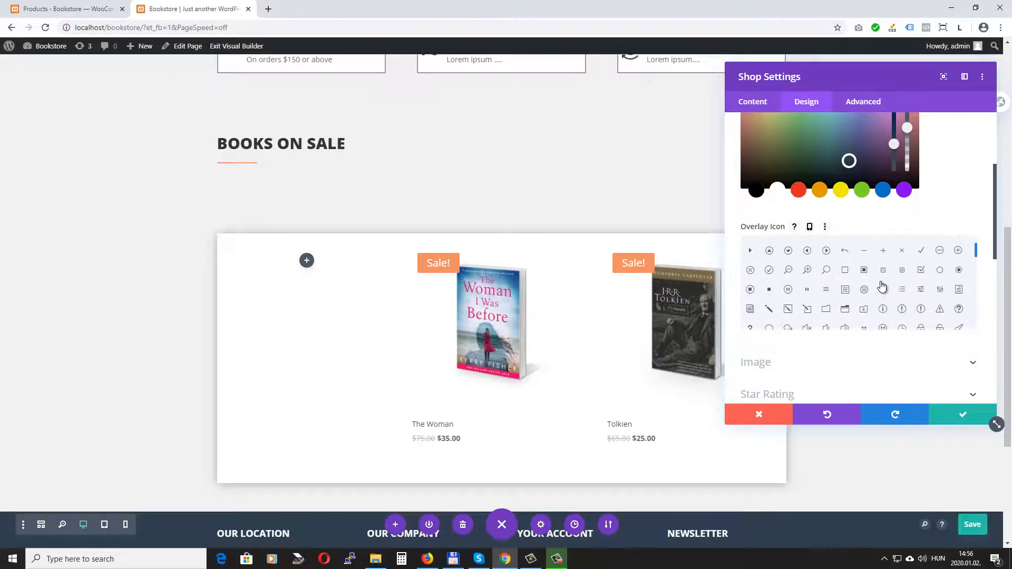
scroll(802, 365, "down", 2)
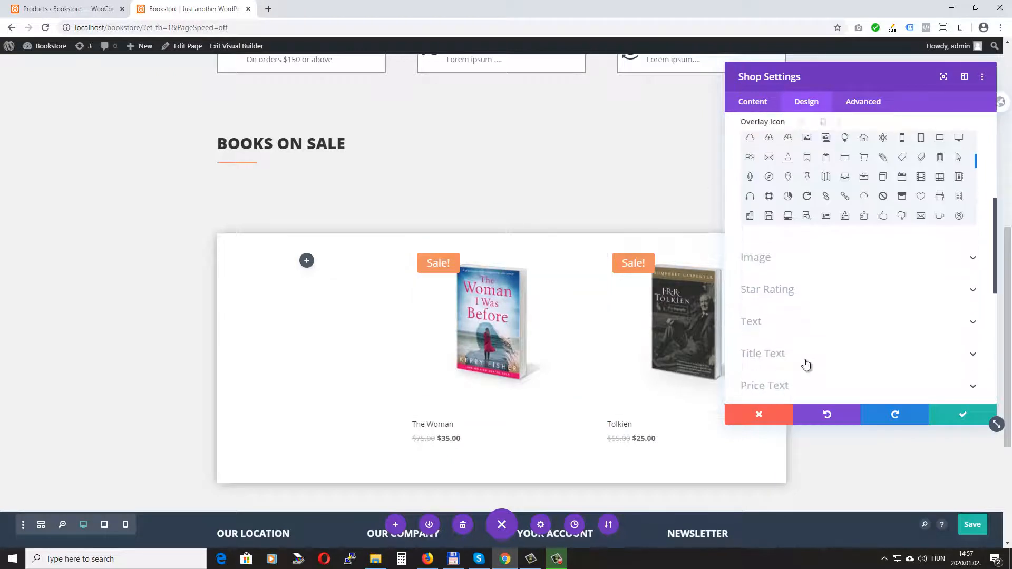
left_click(833, 257)
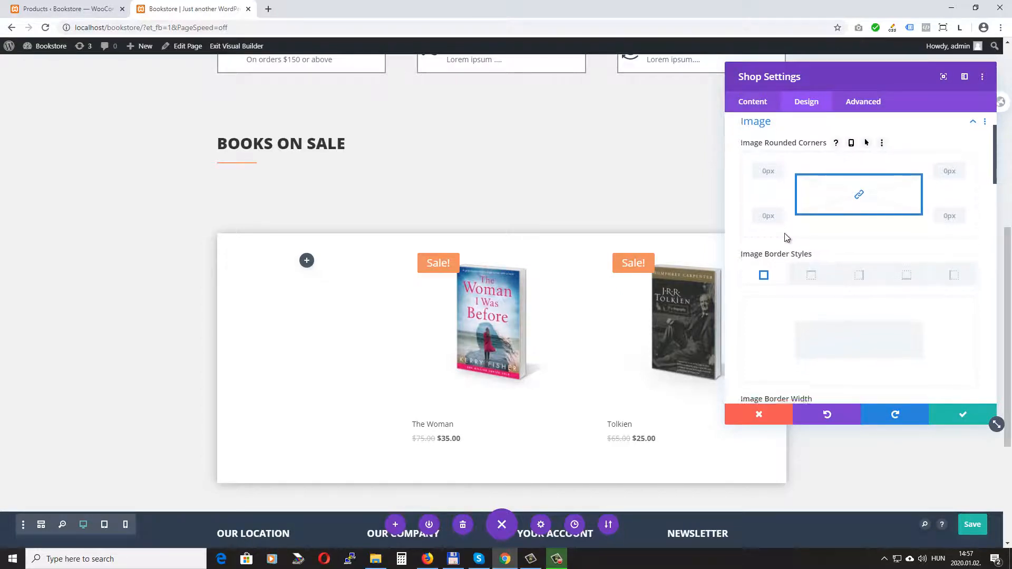
scroll(791, 241, "down", 3)
scroll(794, 236, "down", 2)
scroll(793, 236, "down", 2)
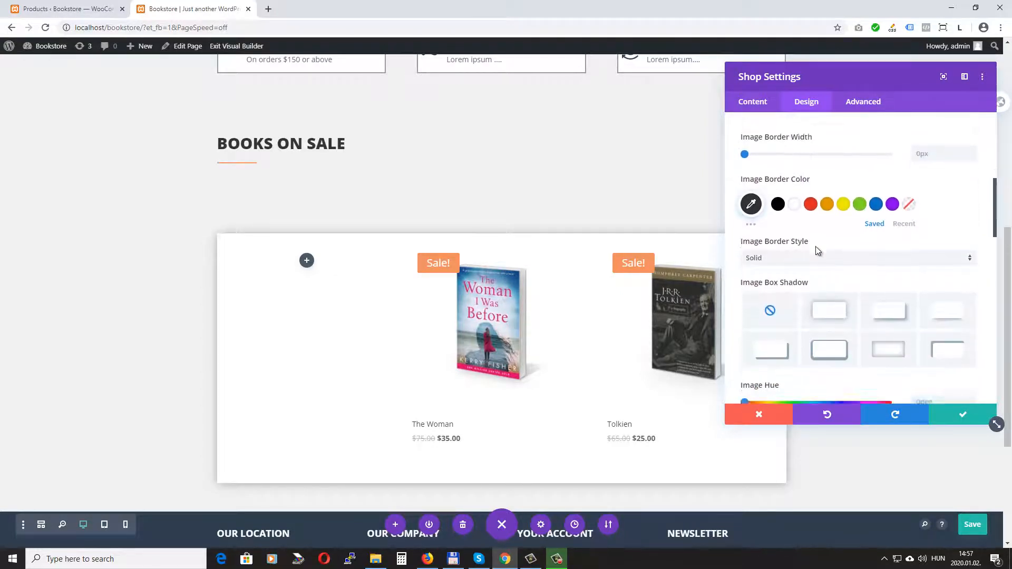
scroll(816, 252, "down", 2)
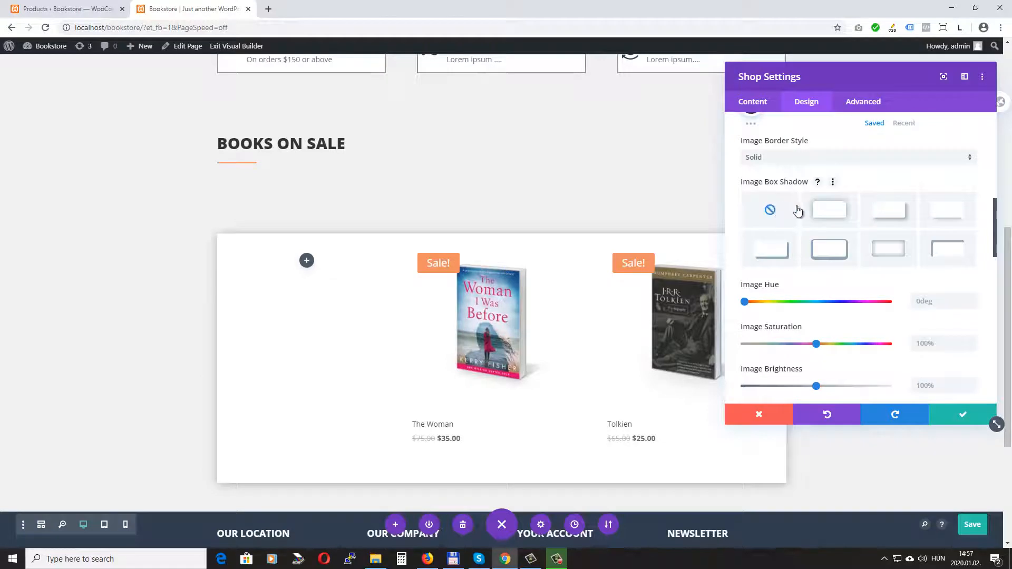
left_click(822, 216)
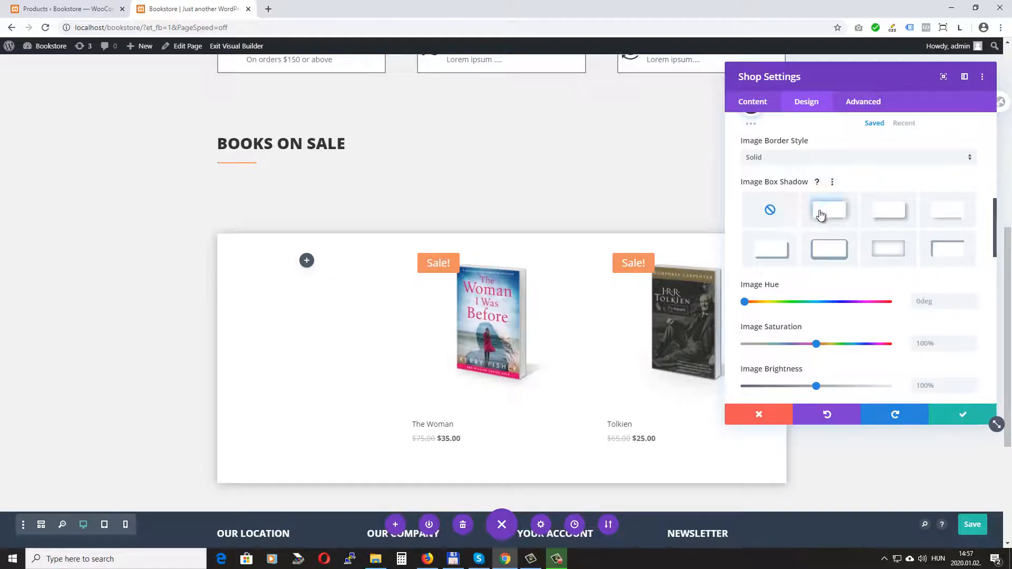
left_click(771, 220)
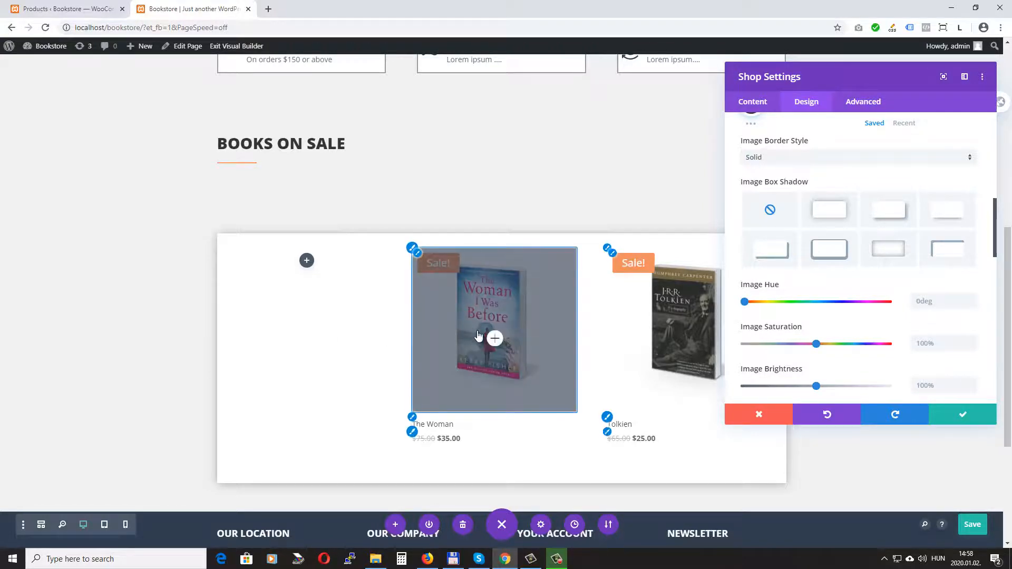
Step: Give the product images the solid bottom-right box shadow preset with horizontal position -16px, vertical position 9px and blur strength 23px
left_click(825, 212)
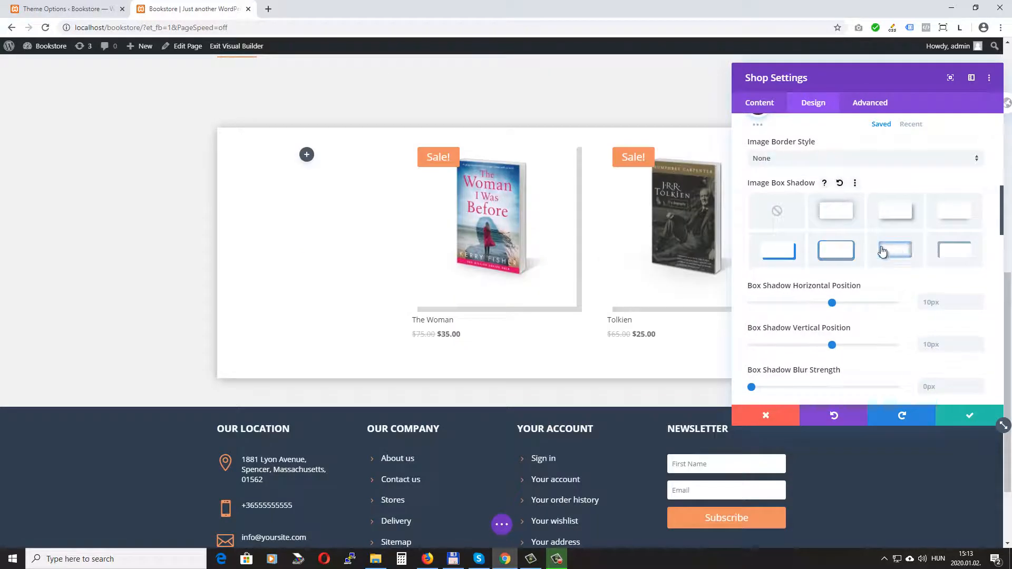
left_click(843, 252)
scroll(852, 253, "down", 2)
left_click_drag(832, 197, 833, 244)
left_click_drag(759, 284, 795, 290)
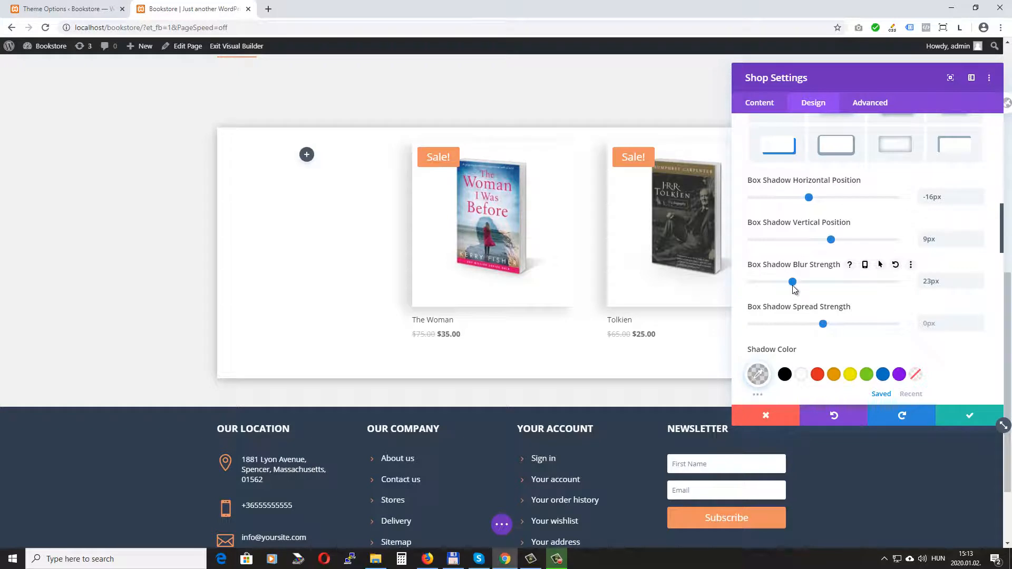
scroll(787, 295, "up", 2)
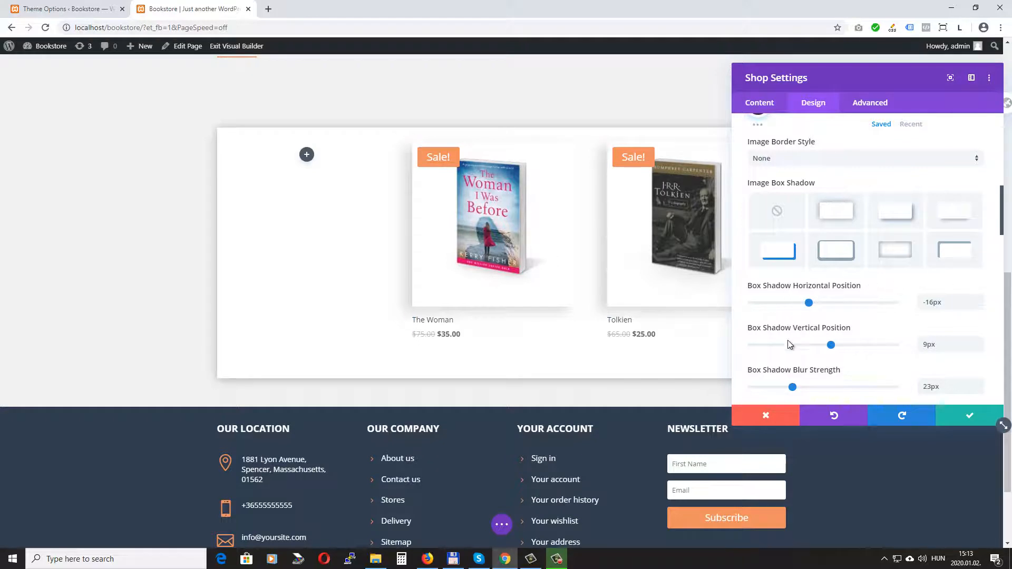
Step: Set the Shop module's product title text to Bold weight and center alignment
scroll(898, 332, "down", 5)
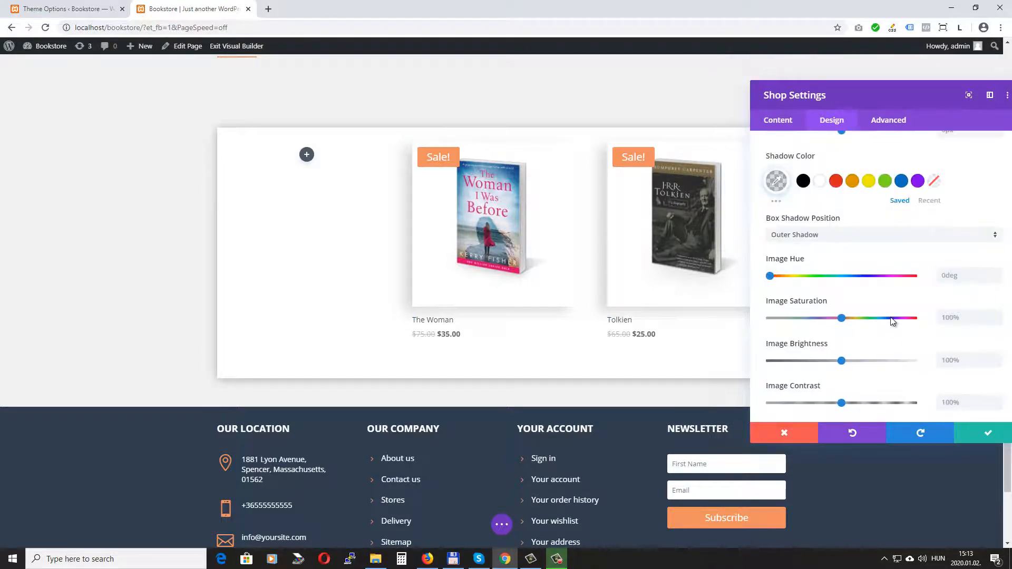
scroll(564, 311, "down", 1)
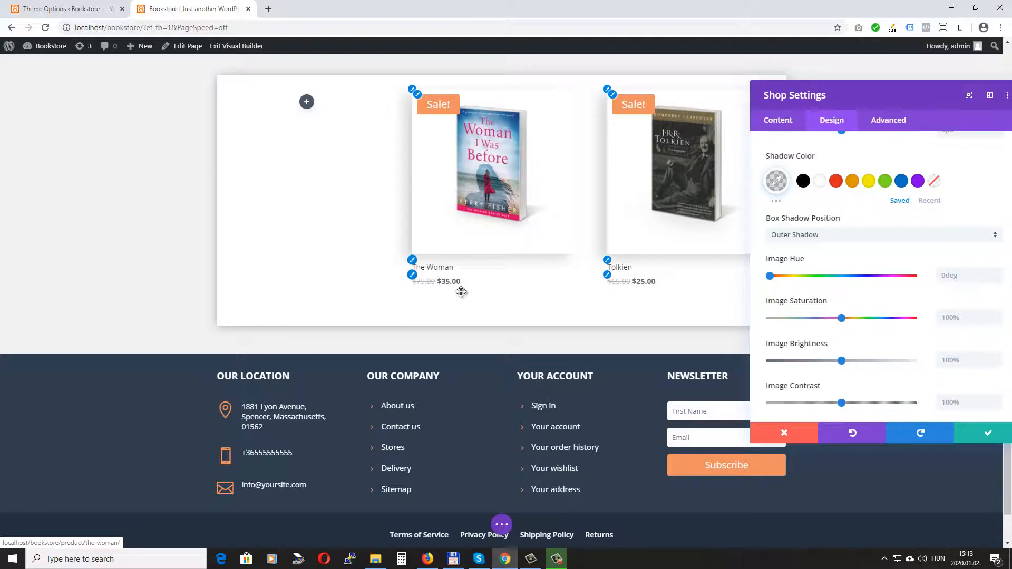
scroll(850, 269, "down", 8)
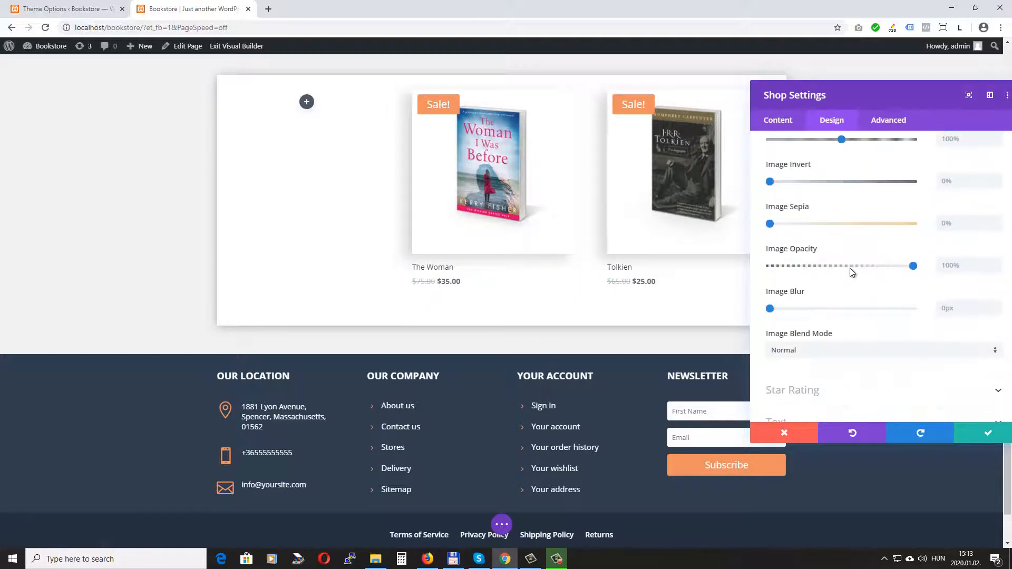
scroll(822, 248, "down", 1)
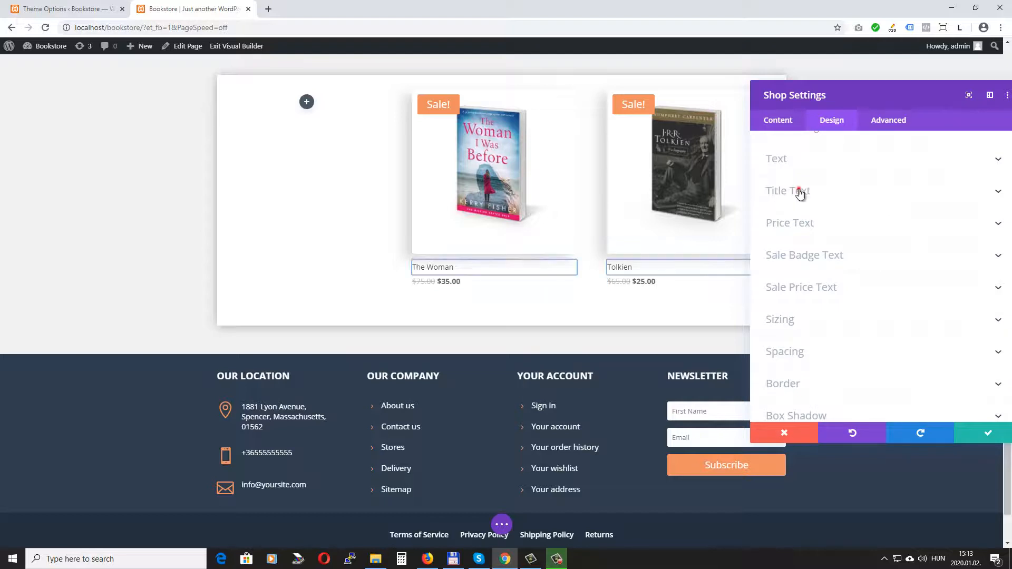
left_click(796, 190)
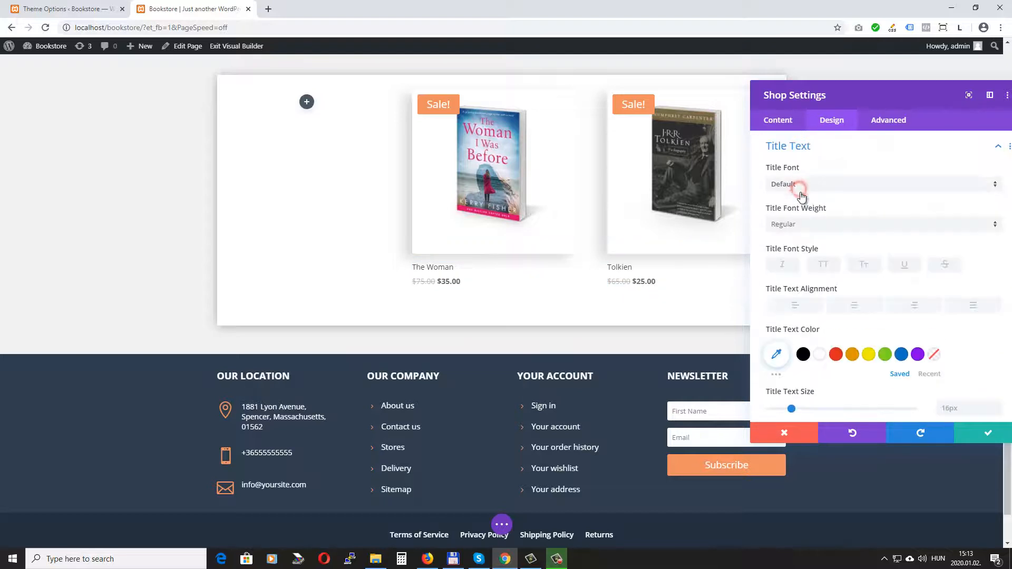
left_click(824, 226)
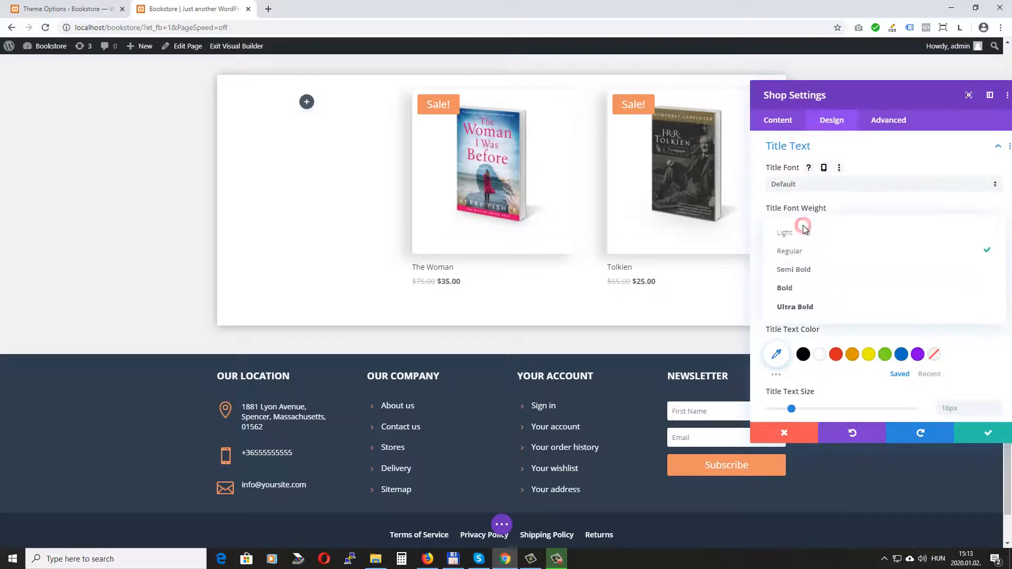
left_click(794, 287)
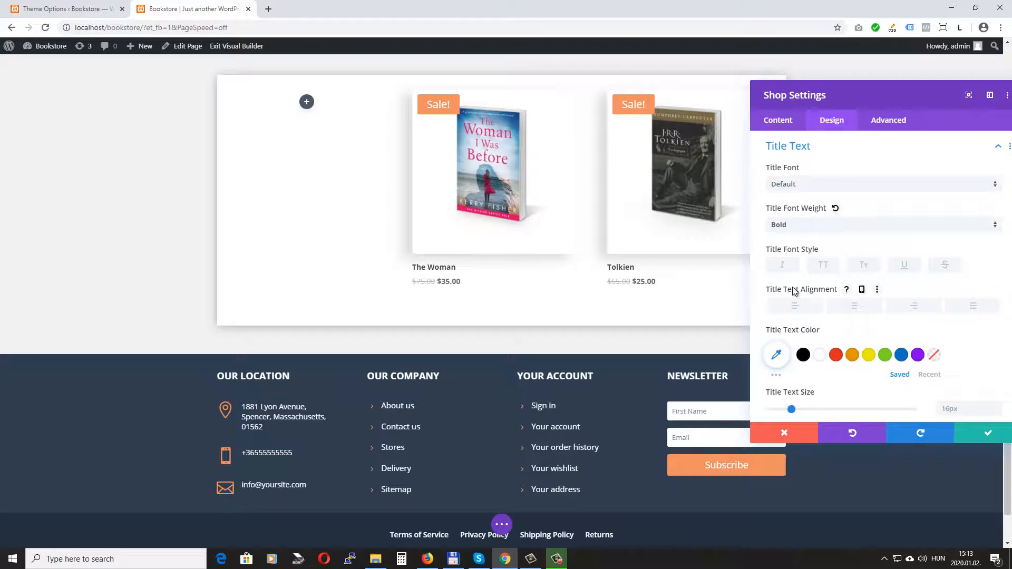
left_click(857, 307)
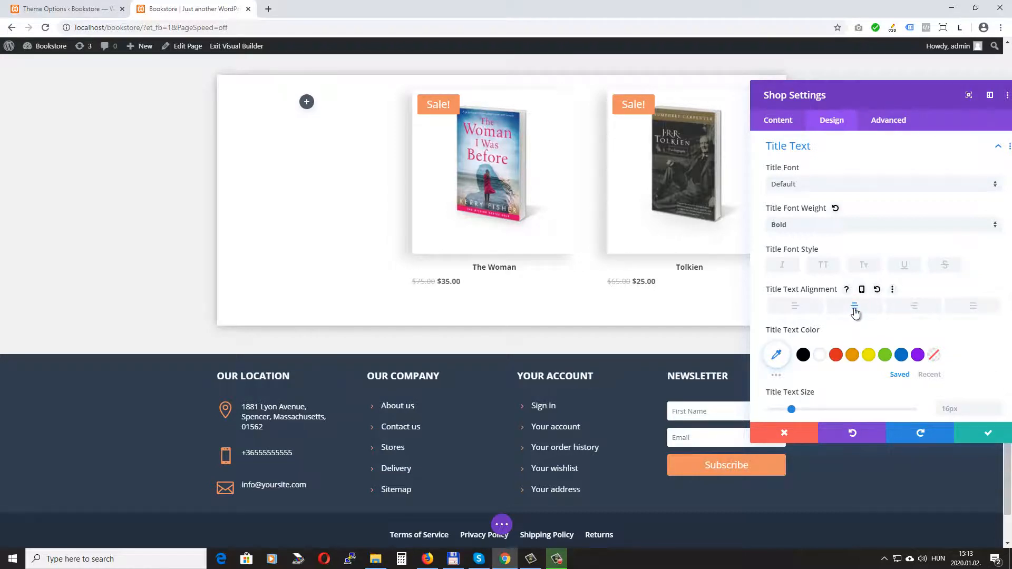
Step: Increase the Shop module's product title text size to 21px
scroll(856, 312, "down", 2)
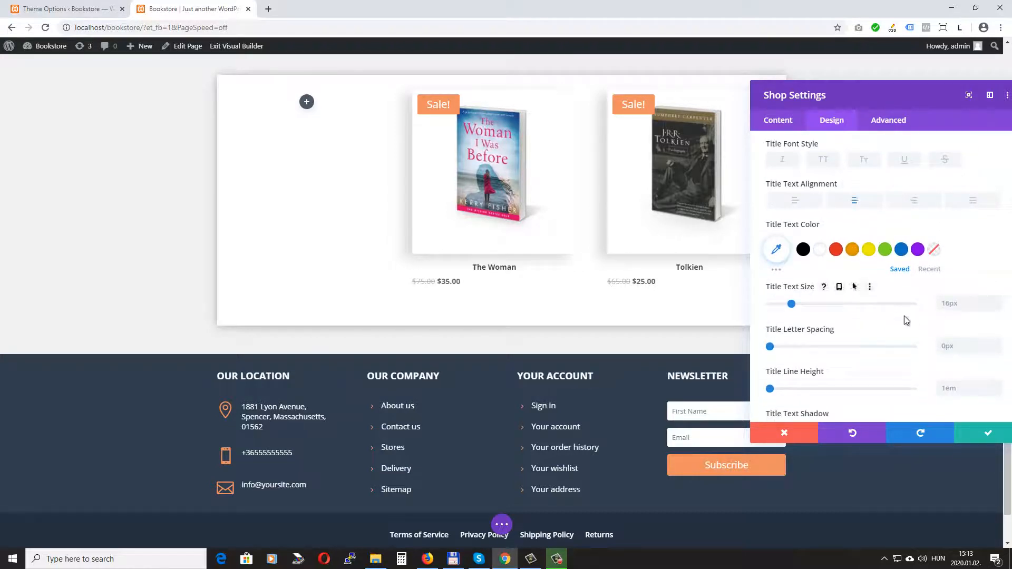
left_click(998, 301)
left_click(999, 301)
left_click(999, 301)
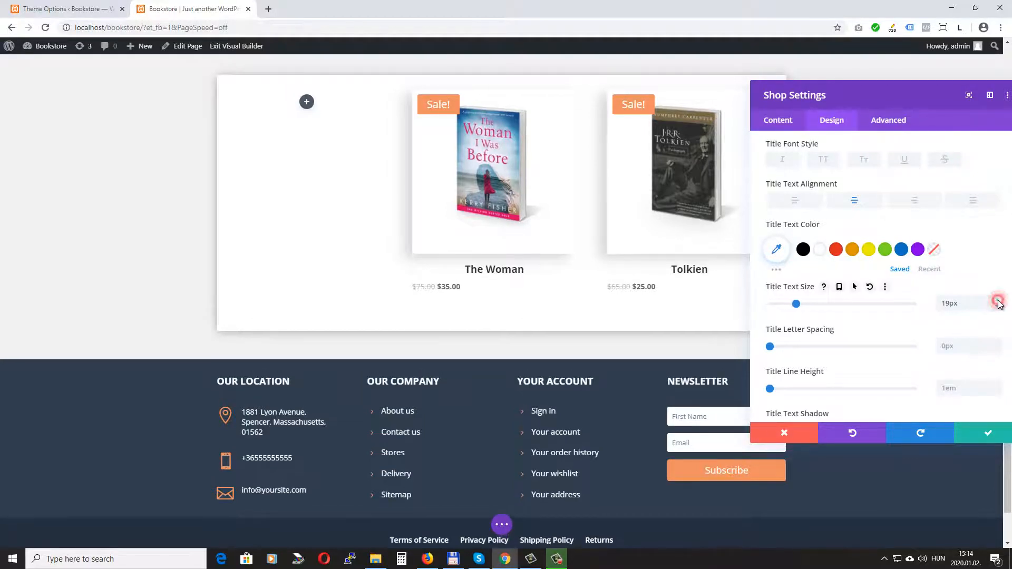
left_click(998, 301)
left_click(998, 301)
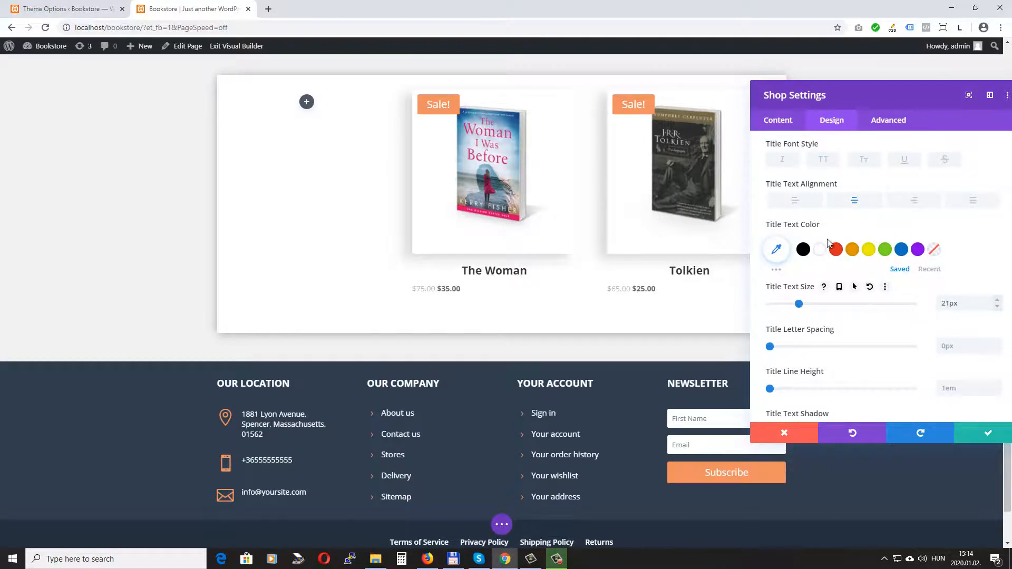
Step: Set the Shop module's price text to Semi Bold weight and center alignment
scroll(850, 277, "down", 7)
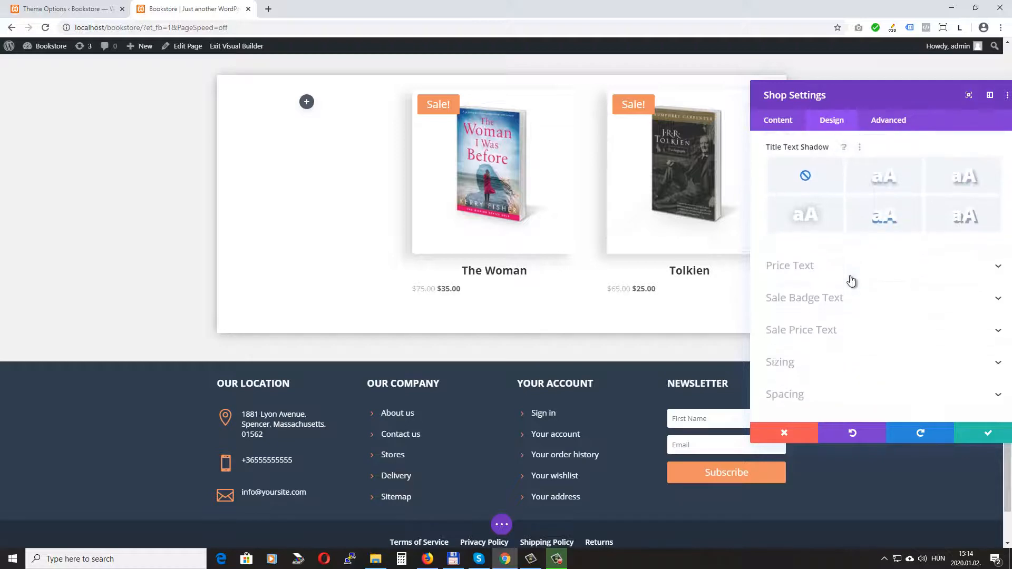
left_click(842, 216)
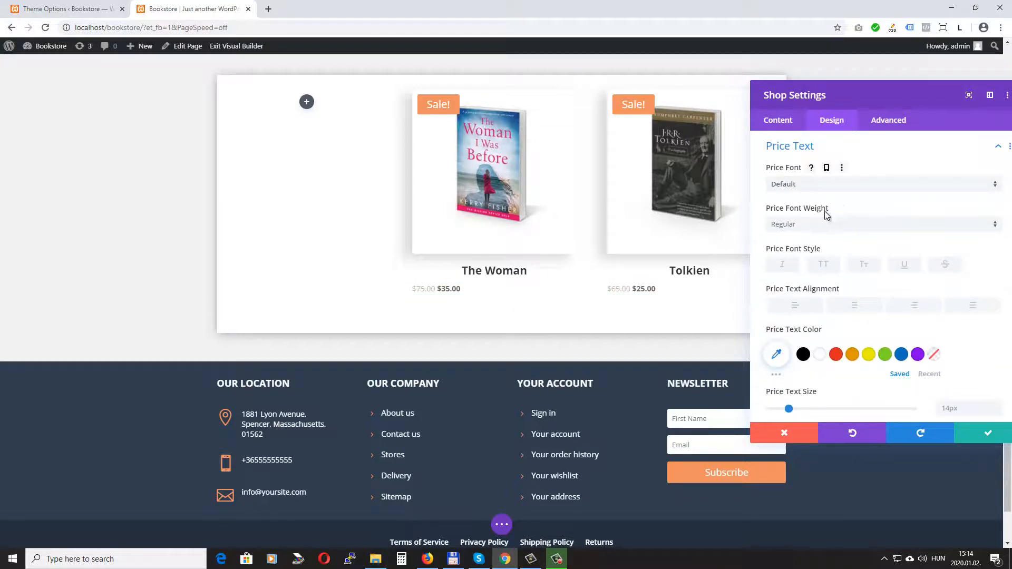
left_click(797, 226)
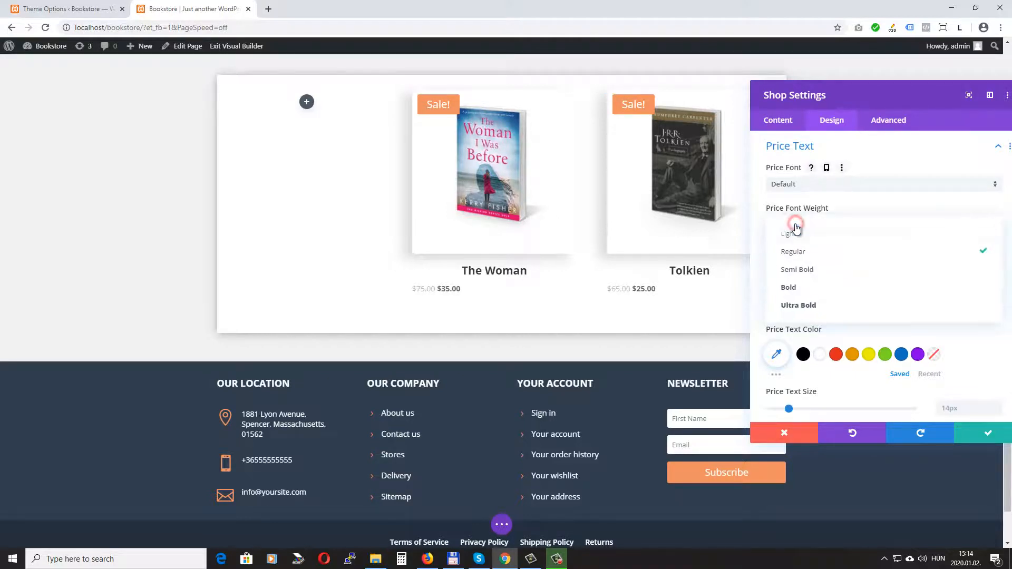
left_click(810, 271)
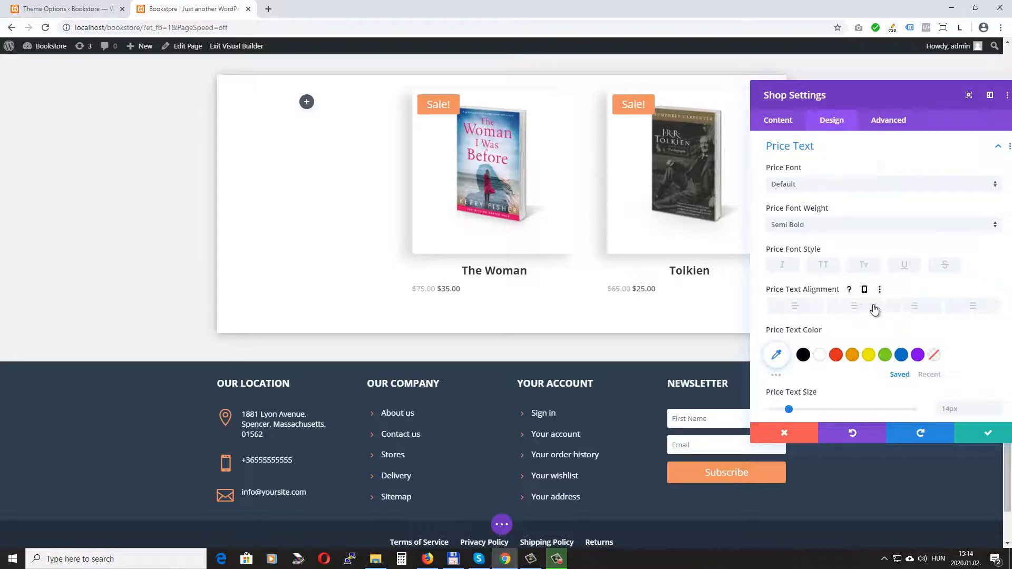
left_click(856, 308)
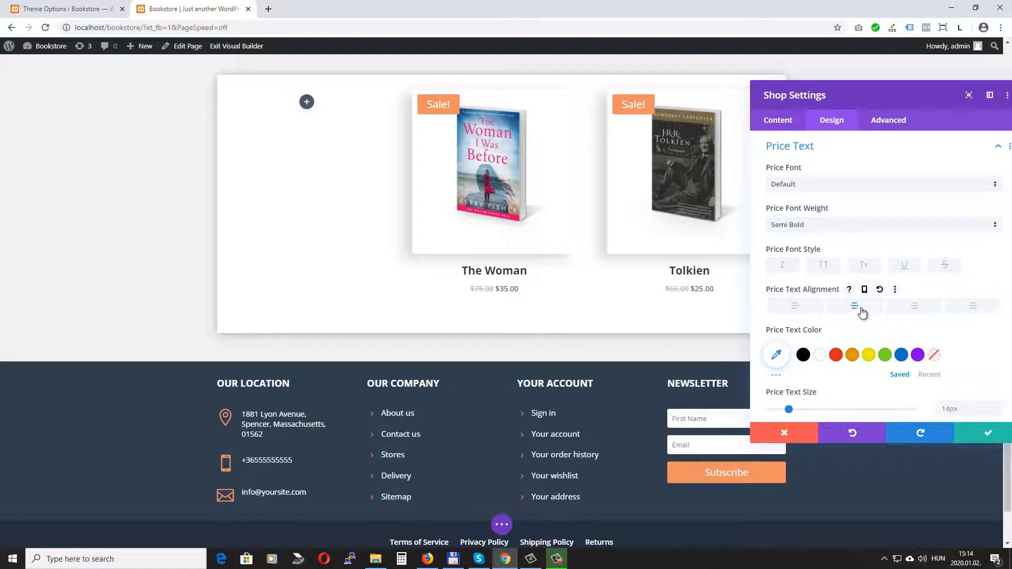
Step: Set the Shop module's price text color to the orange #ec8f63
scroll(854, 289, "down", 2)
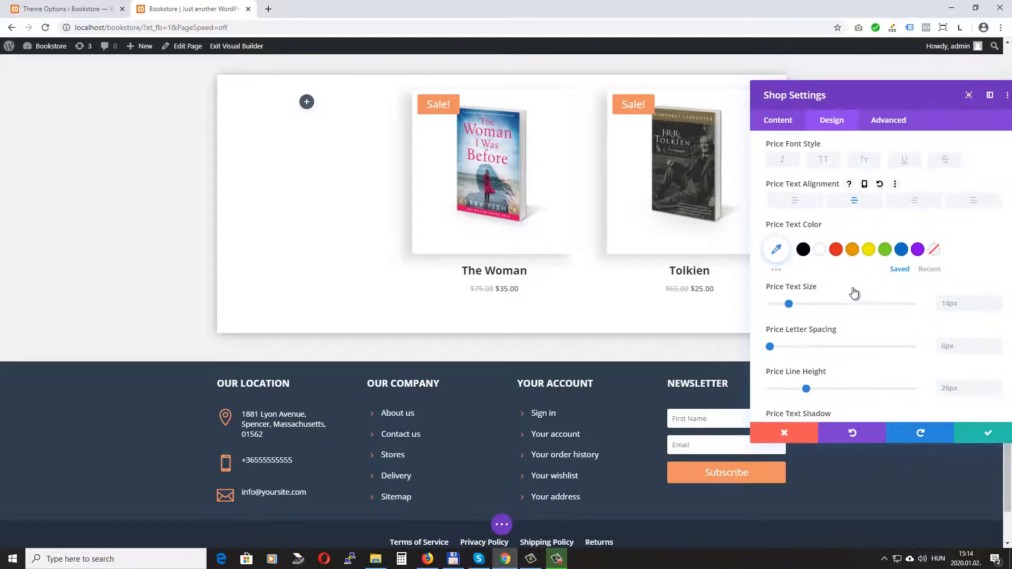
left_click(778, 251)
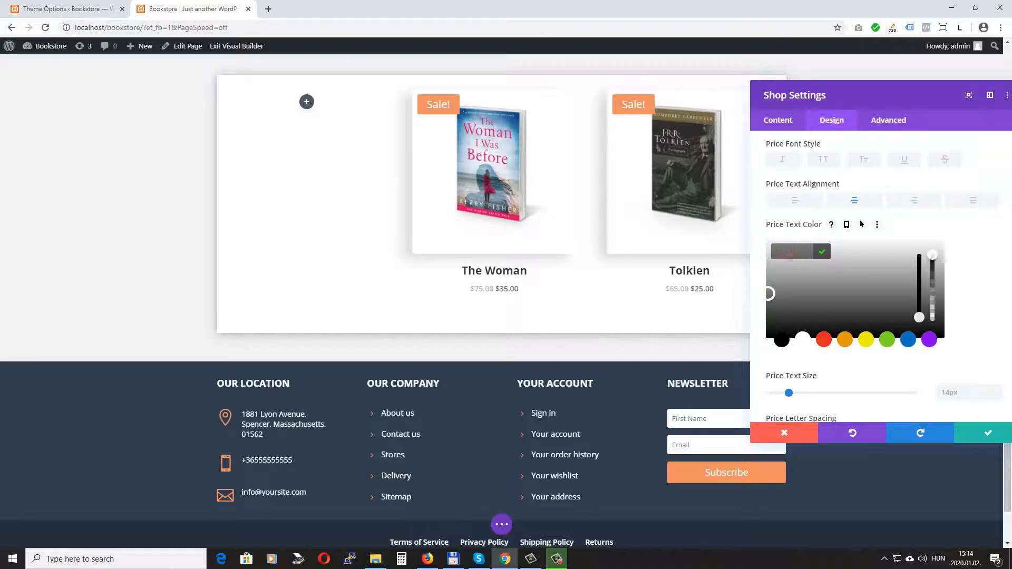
type("#ec8f63")
scroll(949, 281, "down", 2)
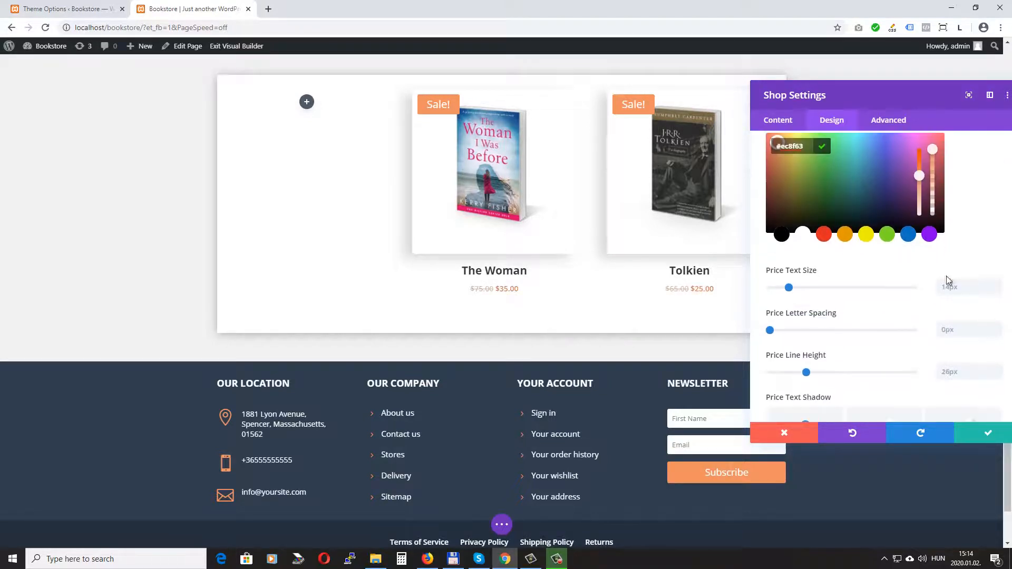
Step: Set the Shop module's price text to 16px size, 25px line height and italic style
left_click(997, 285)
left_click(997, 284)
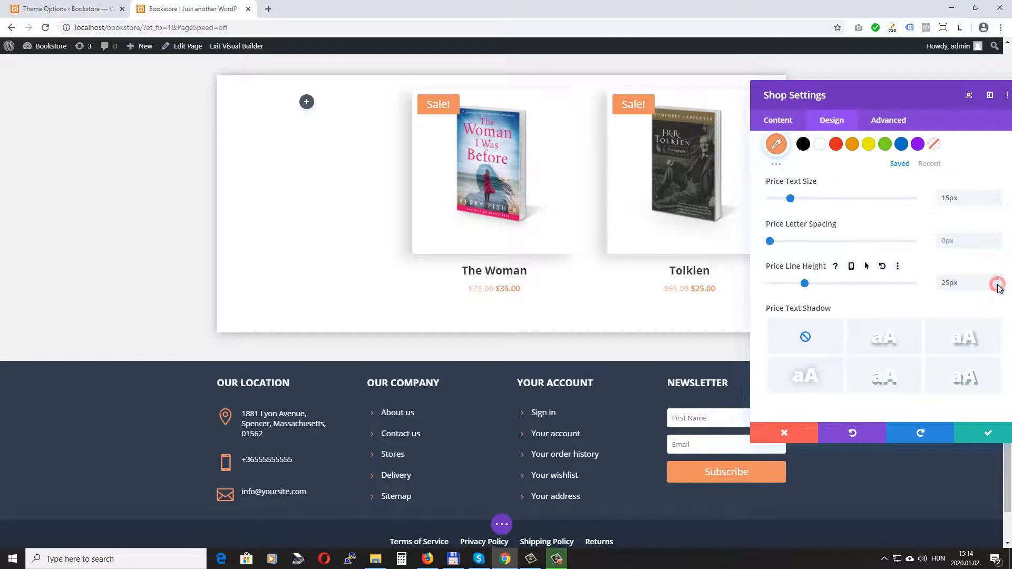
left_click(997, 197)
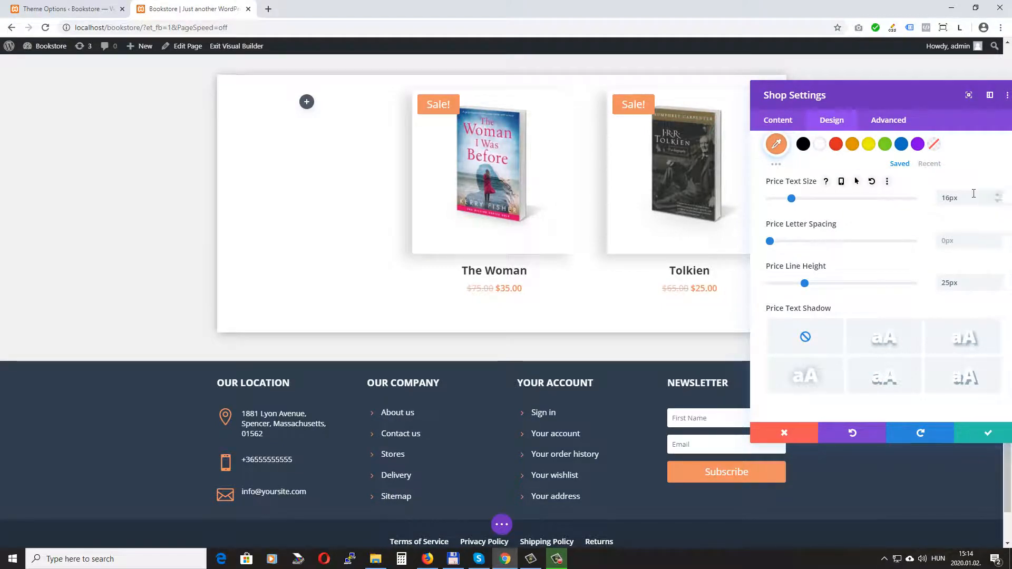
scroll(812, 279, "up", 4)
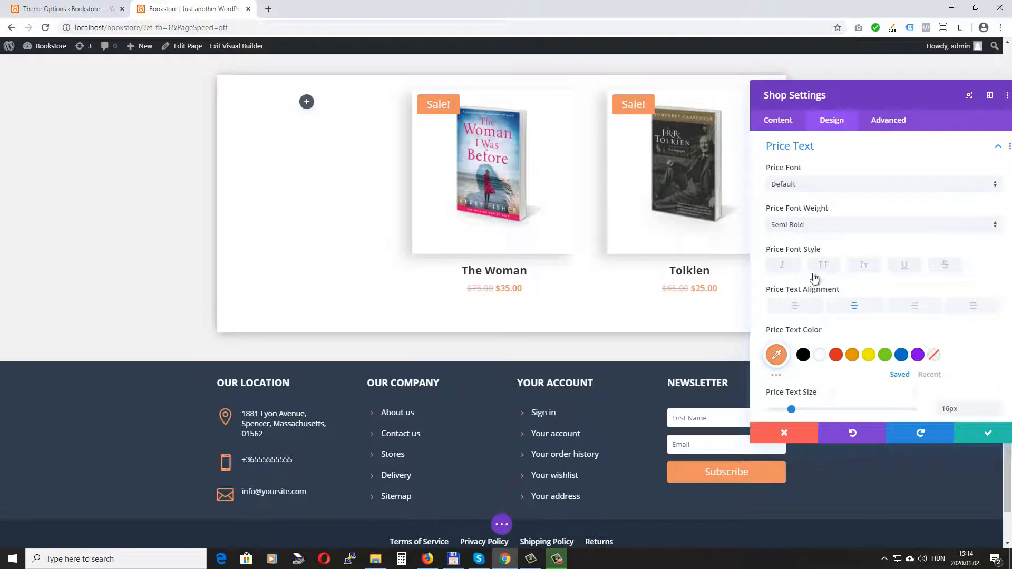
left_click(783, 266)
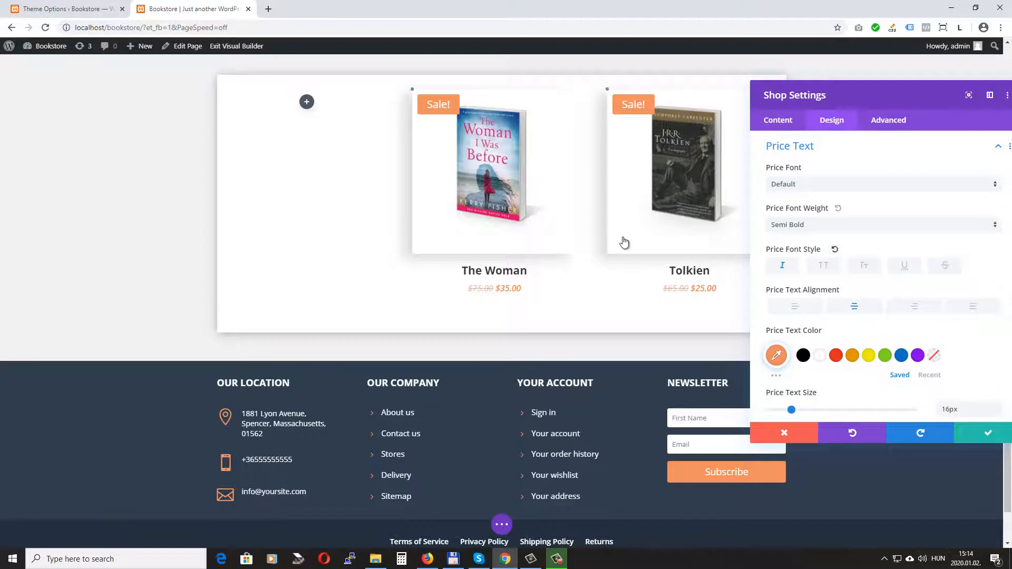
left_click(319, 152)
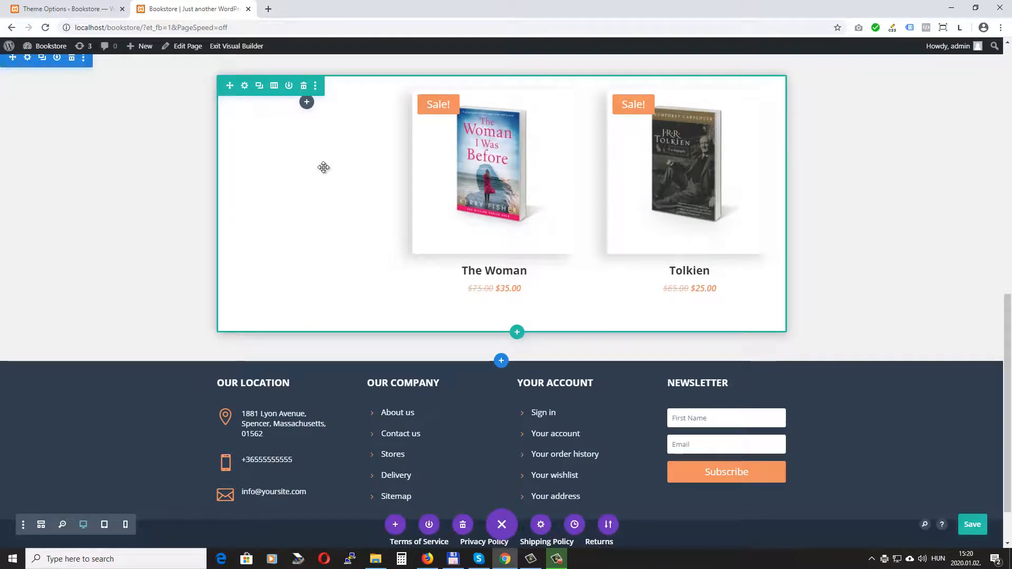
Step: Insert a Countdown Timer module in the empty column beside the sale books and title it "Remaining Time"
left_click(307, 104)
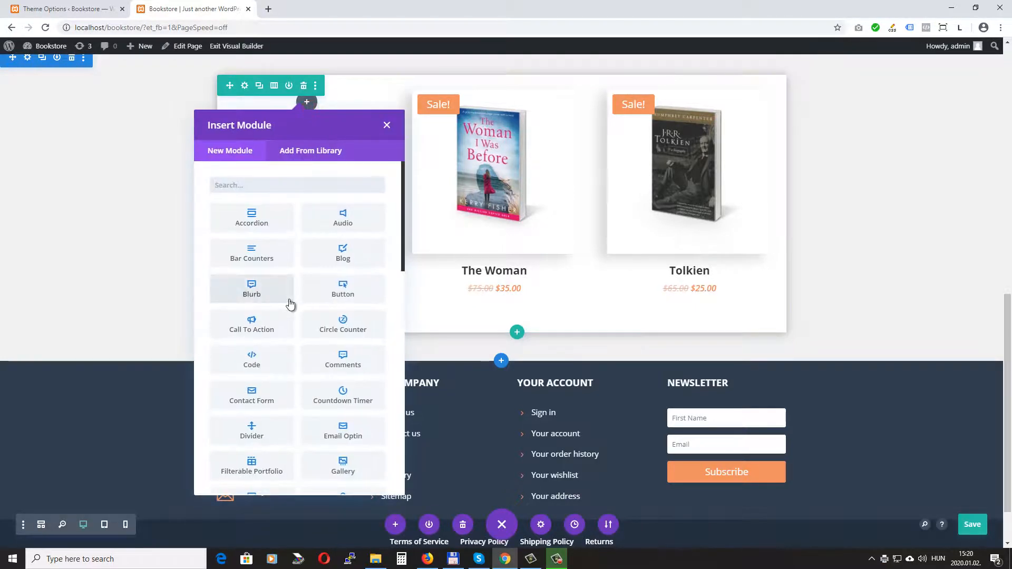
left_click(345, 395)
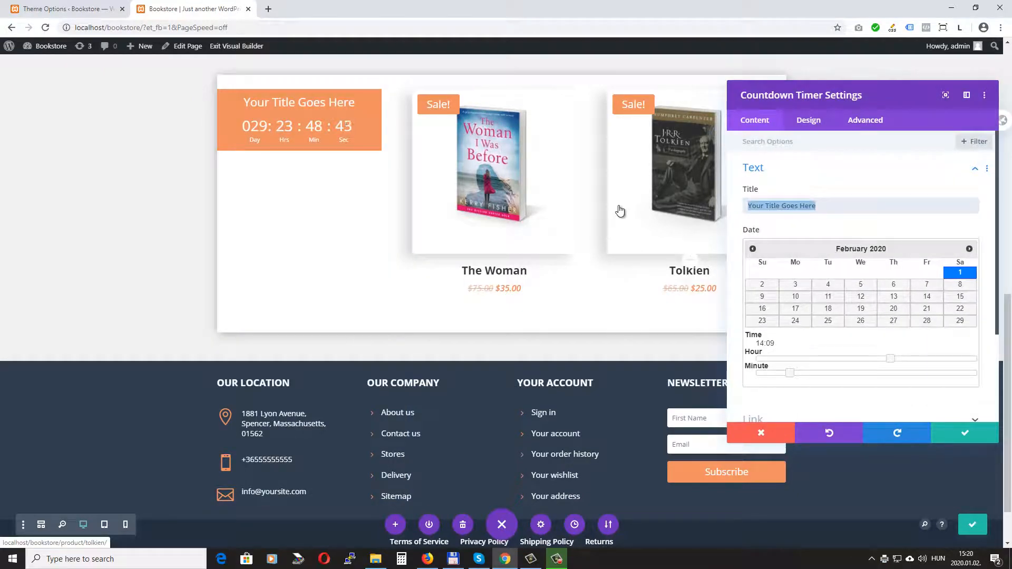
type("Remaining")
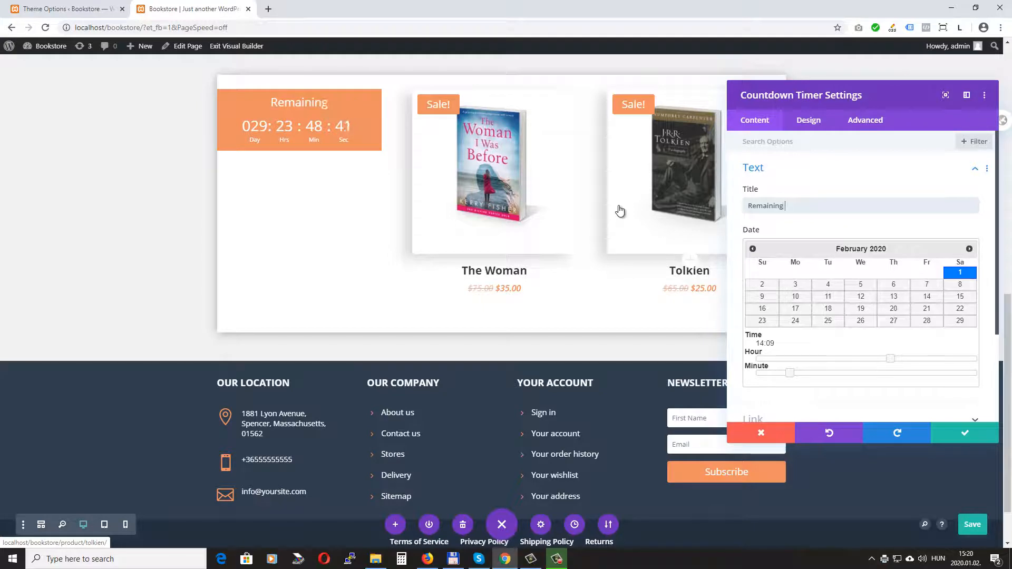
type(" Time")
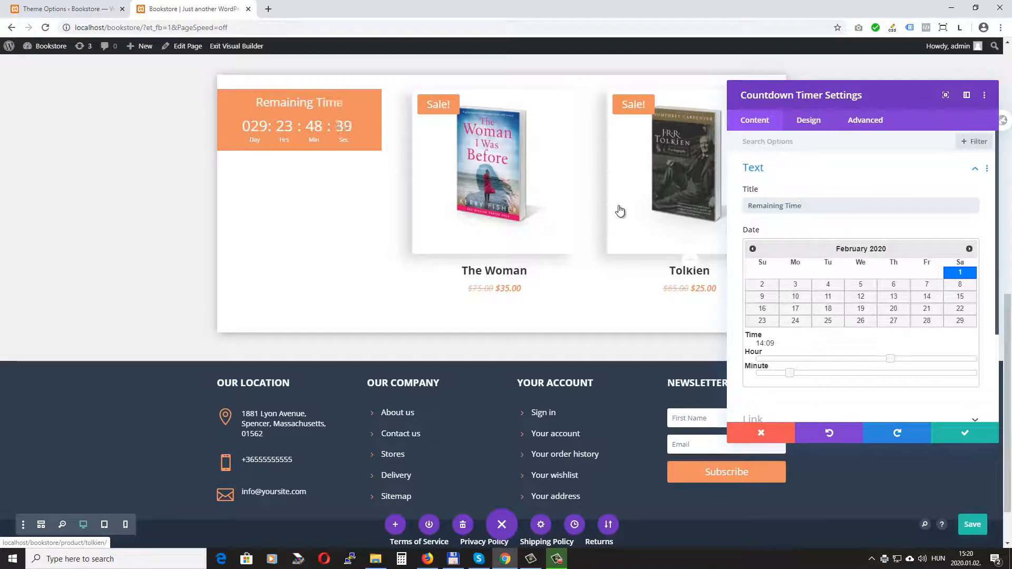
Step: Remove the countdown timer's background color and set its text color to Dark
scroll(884, 258, "down", 3)
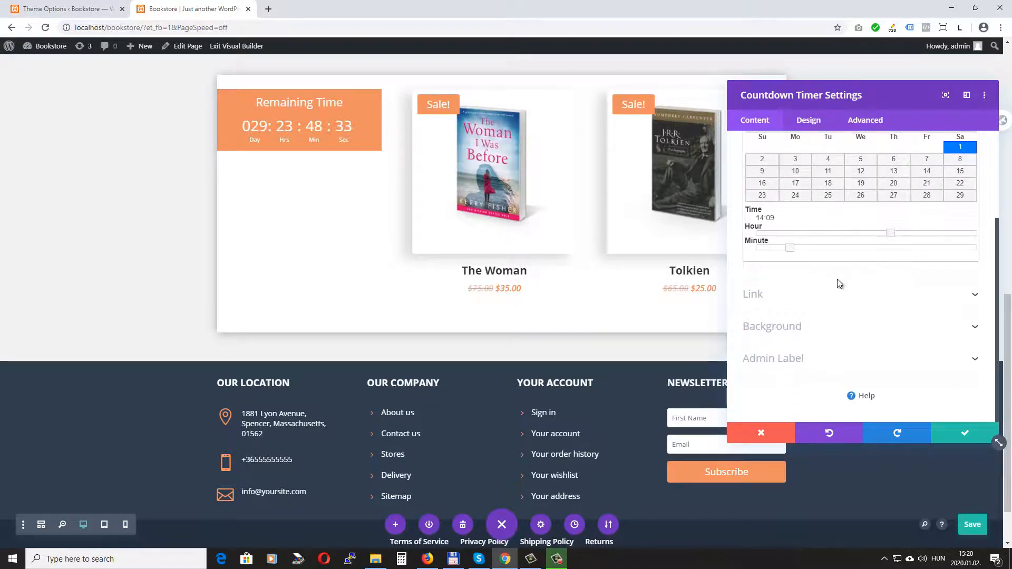
left_click(826, 332)
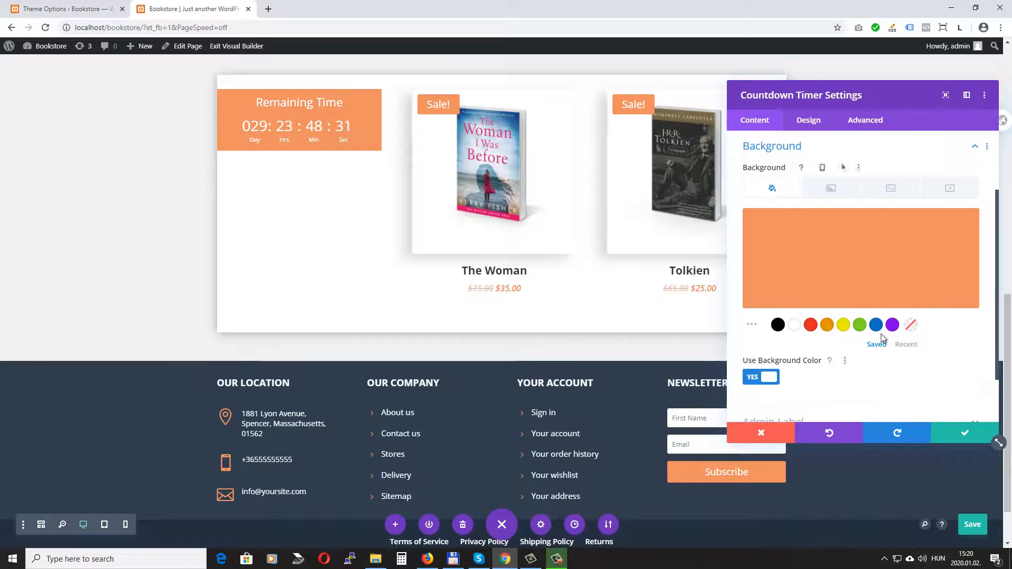
mouse_move(965, 228)
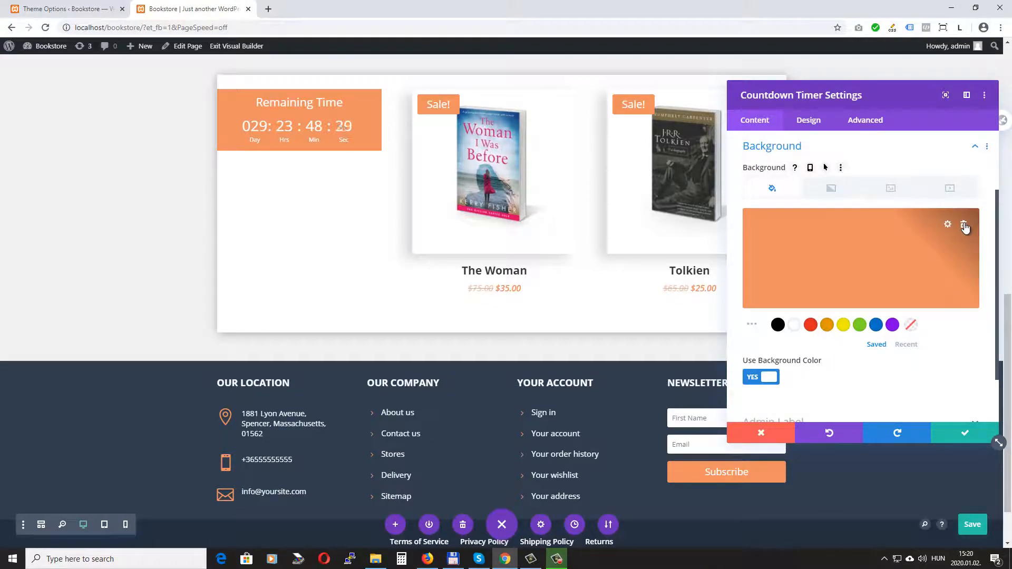
left_click(965, 226)
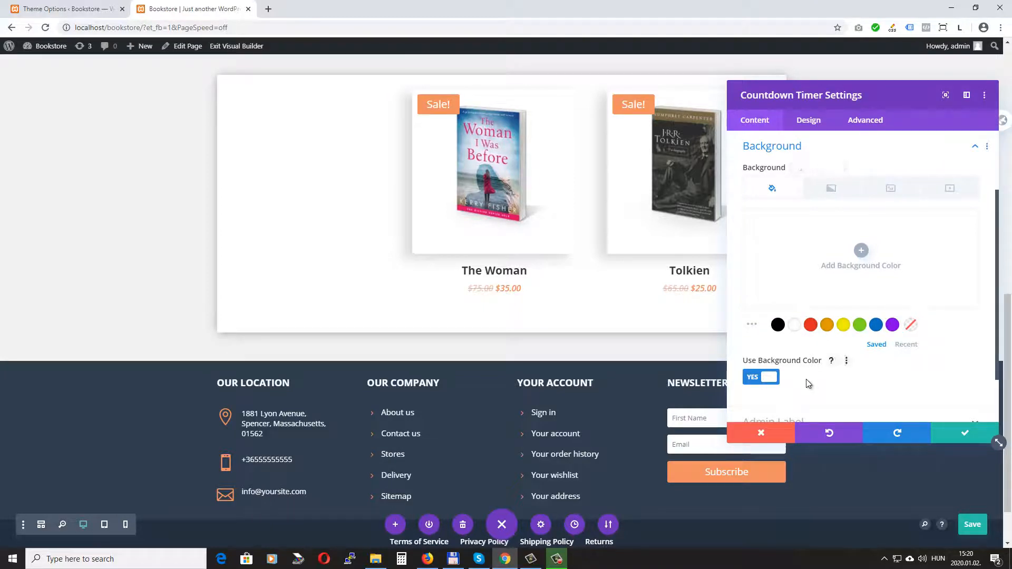
left_click(809, 120)
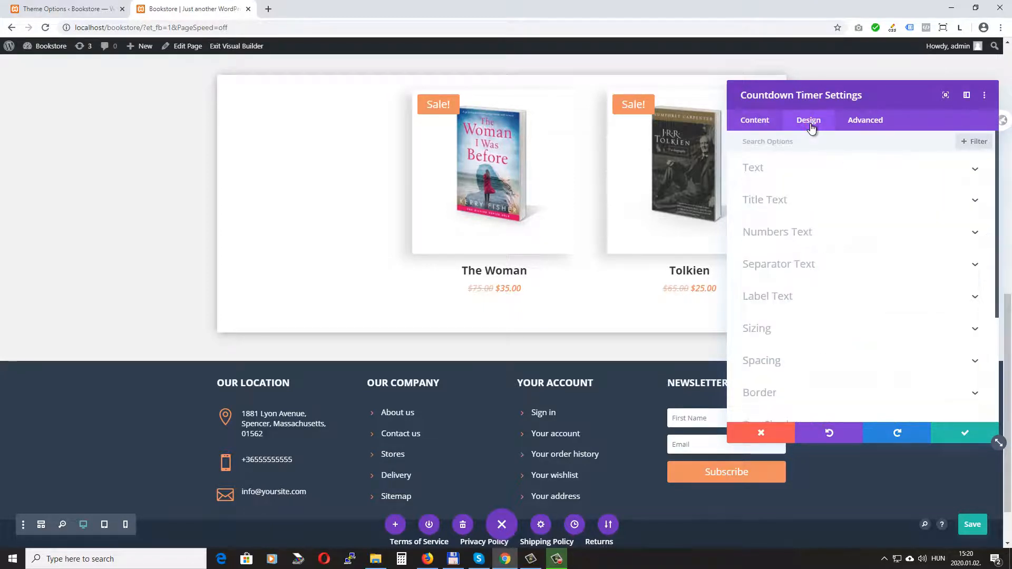
left_click(783, 170)
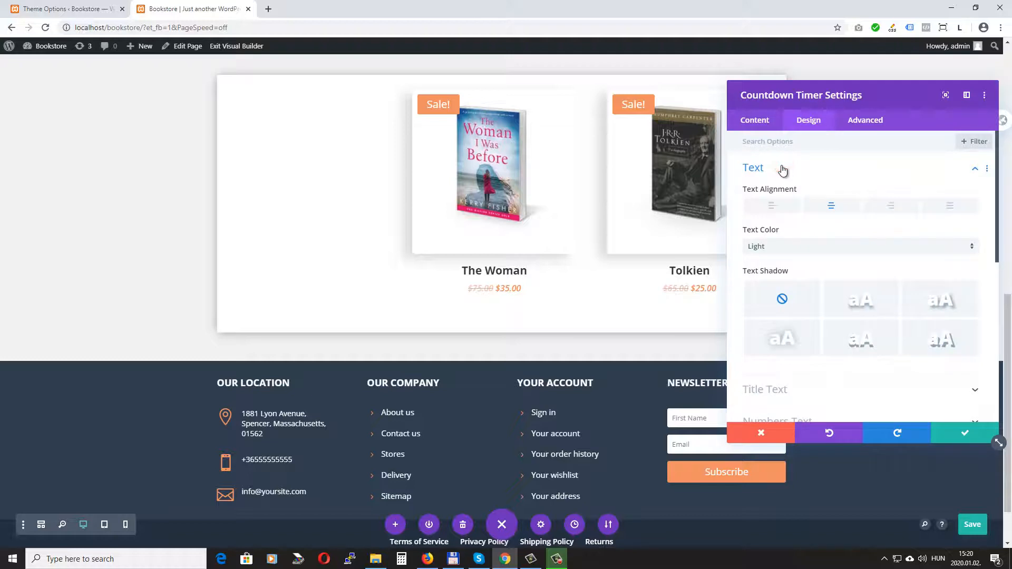
left_click(770, 247)
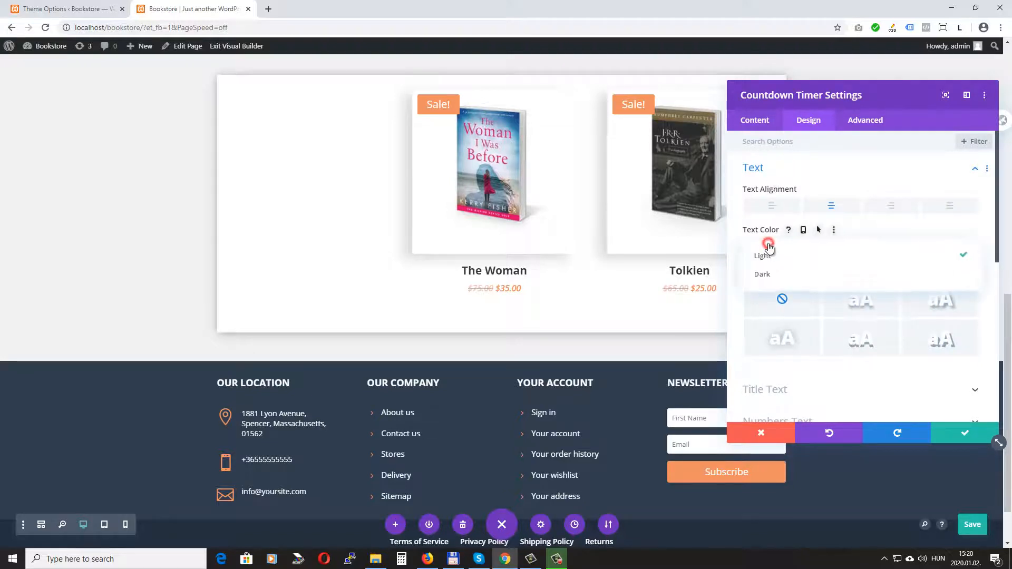
left_click(767, 273)
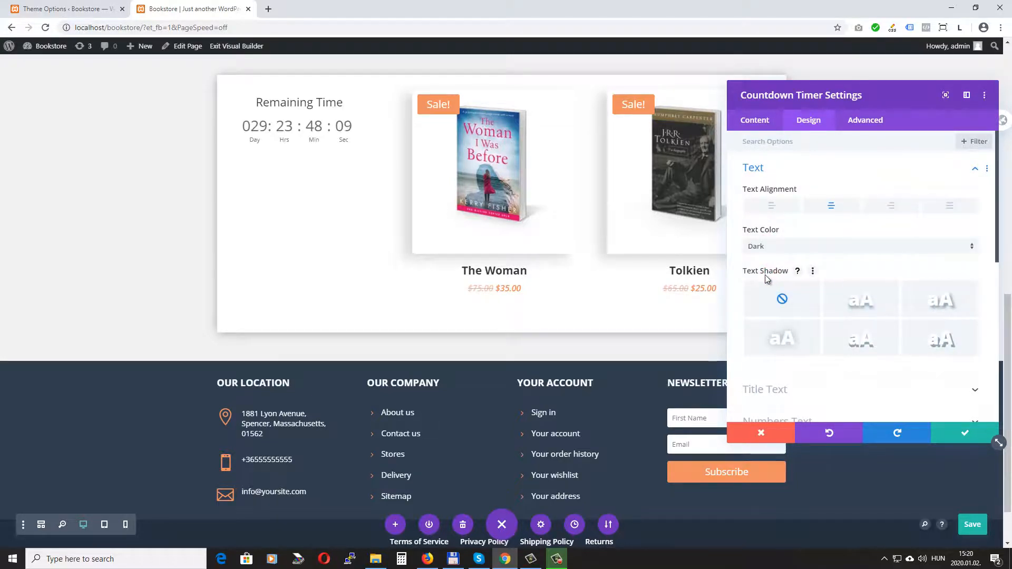
Step: Set the countdown timer's top padding to 0px and save the module settings
scroll(822, 222, "down", 5)
left_click(791, 223)
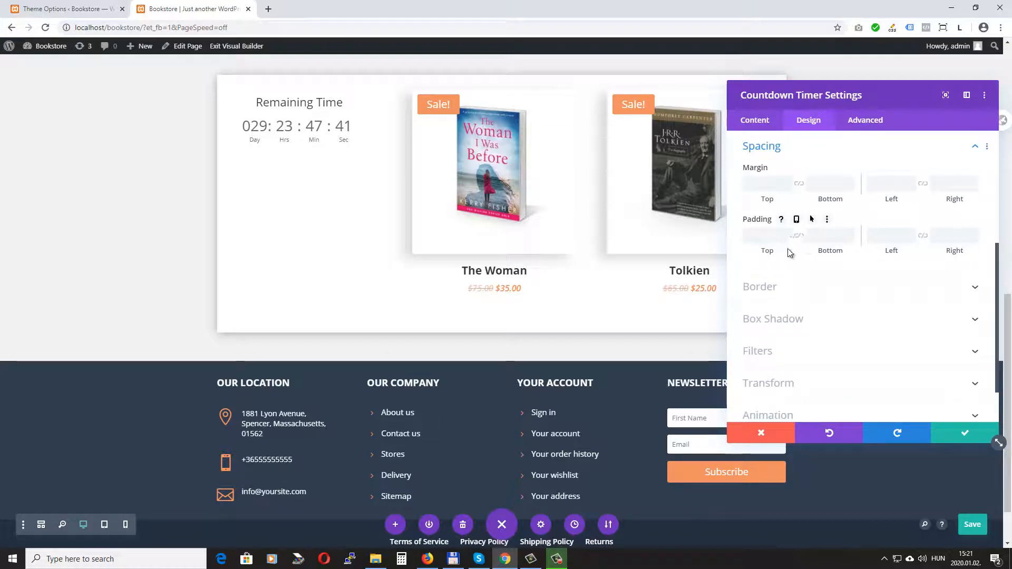
left_click(762, 237)
type("0px")
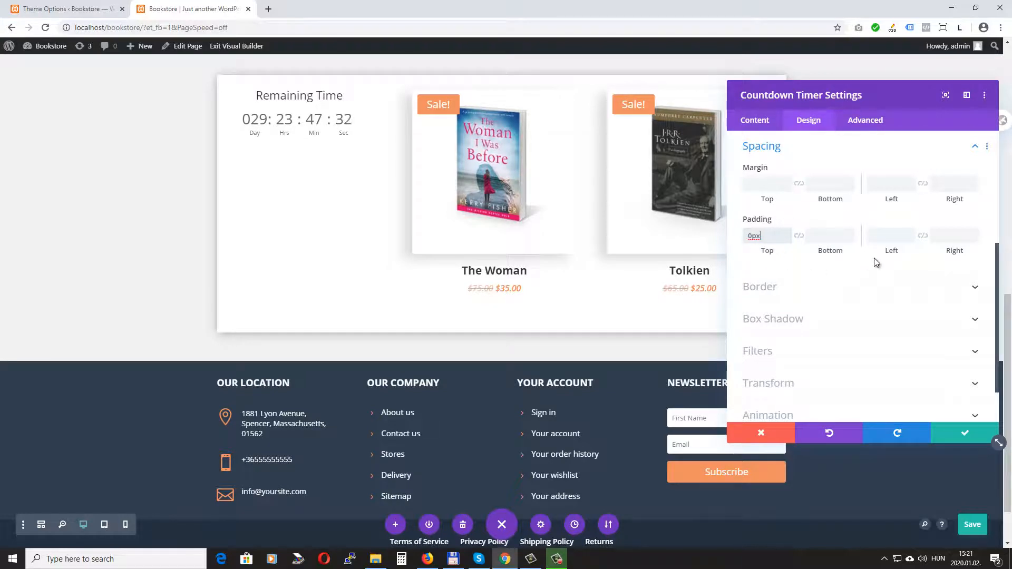
left_click(966, 432)
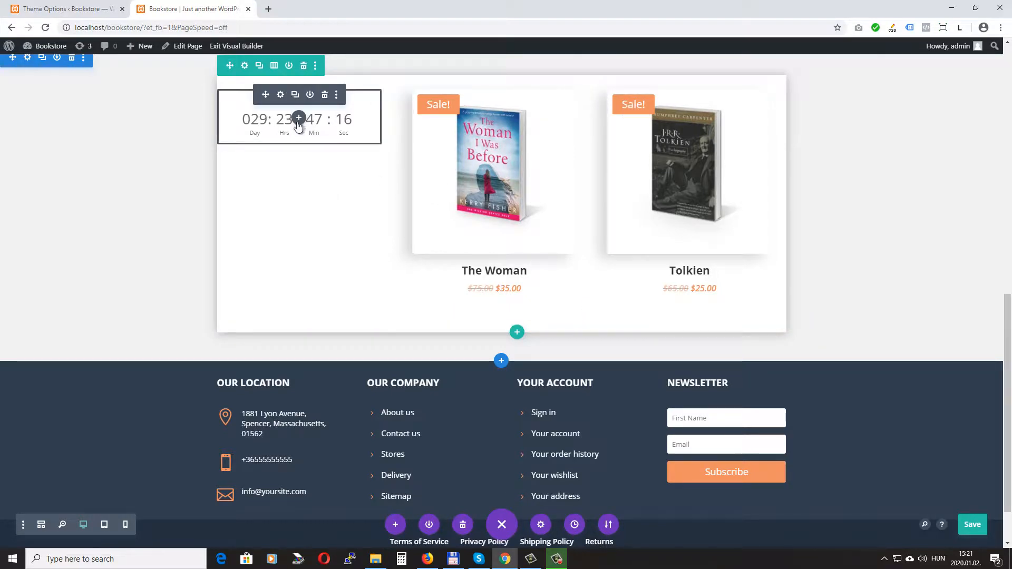
Step: Add an Image module below the countdown timer and upload arrow.png as its image
left_click(299, 118)
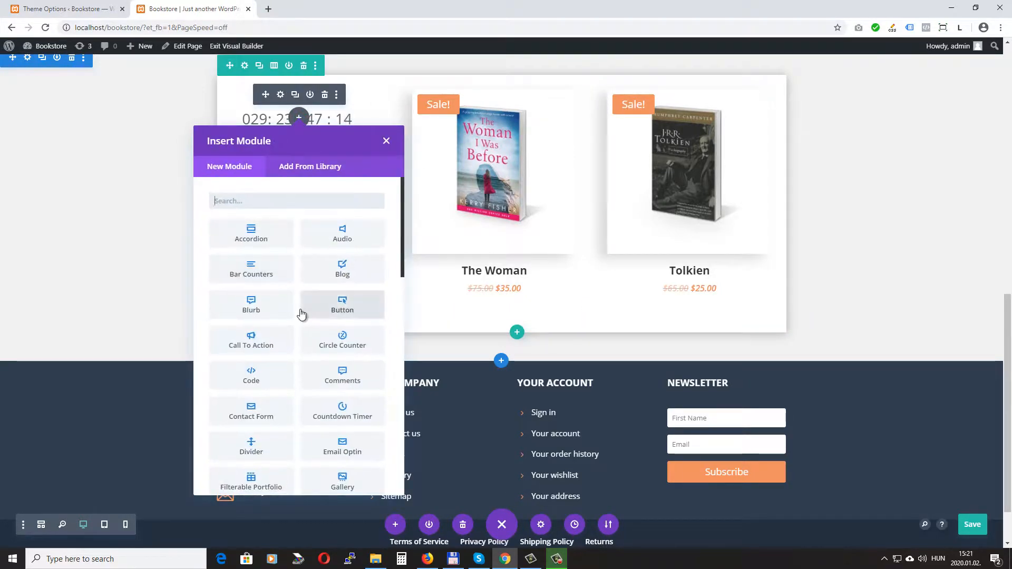
scroll(300, 319, "down", 3)
left_click(255, 364)
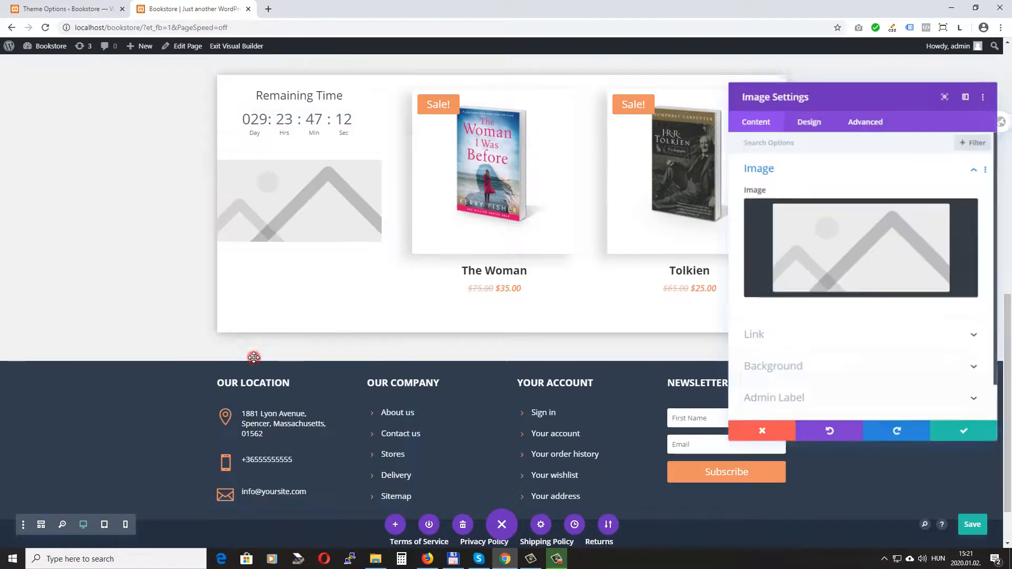
left_click(828, 252)
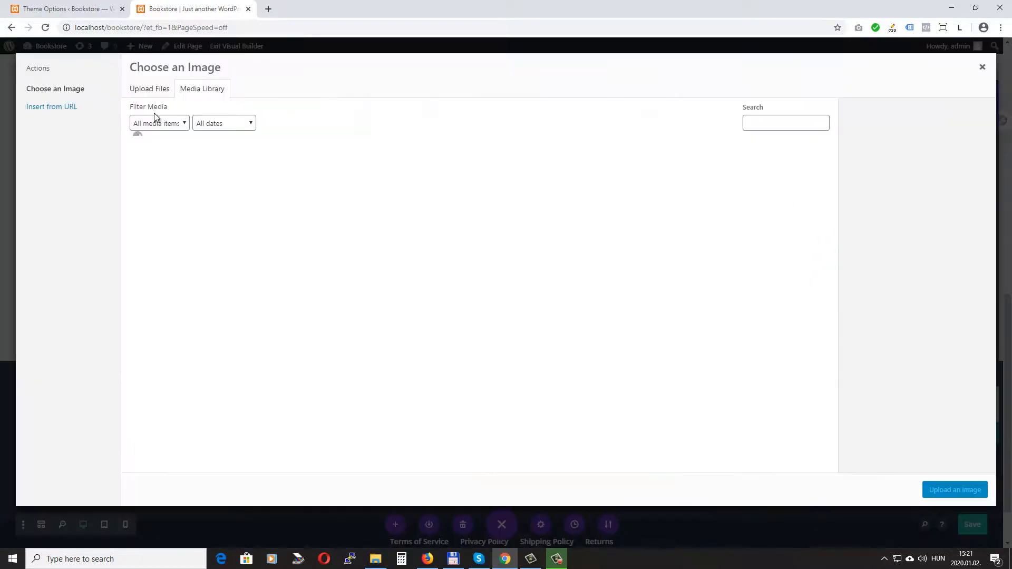
left_click(156, 91)
left_click(572, 276)
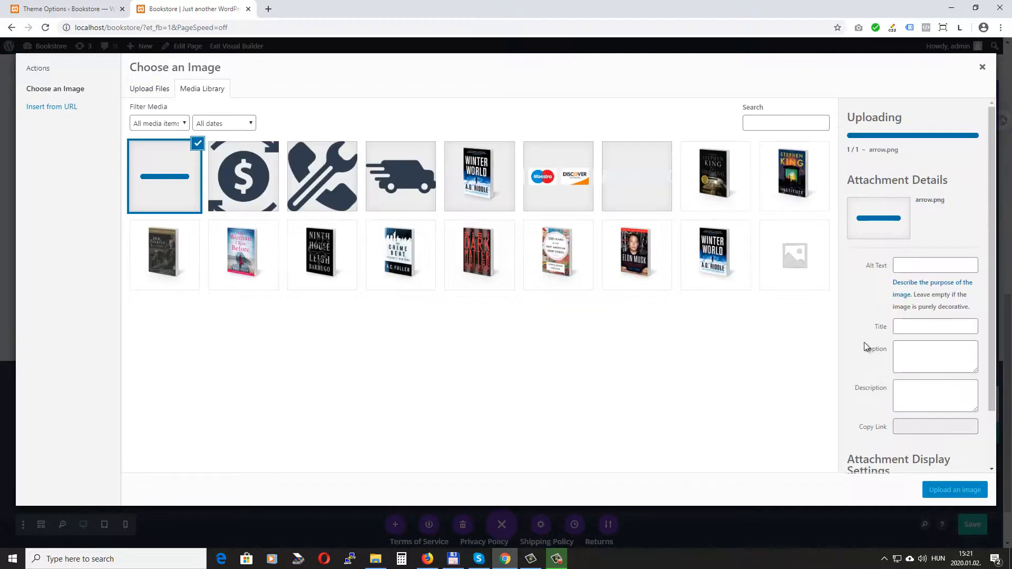
scroll(865, 344, "down", 2)
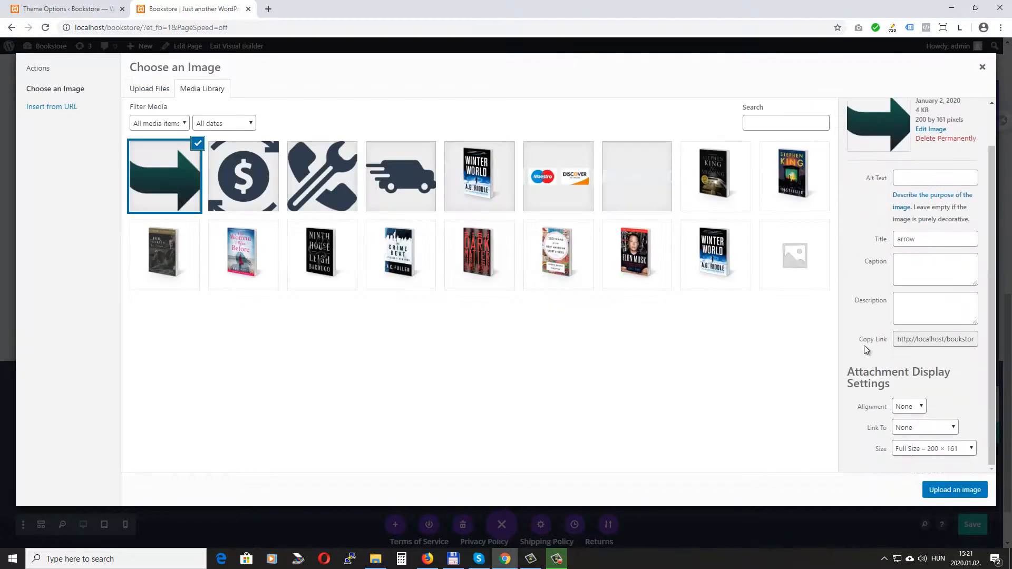
left_click(968, 491)
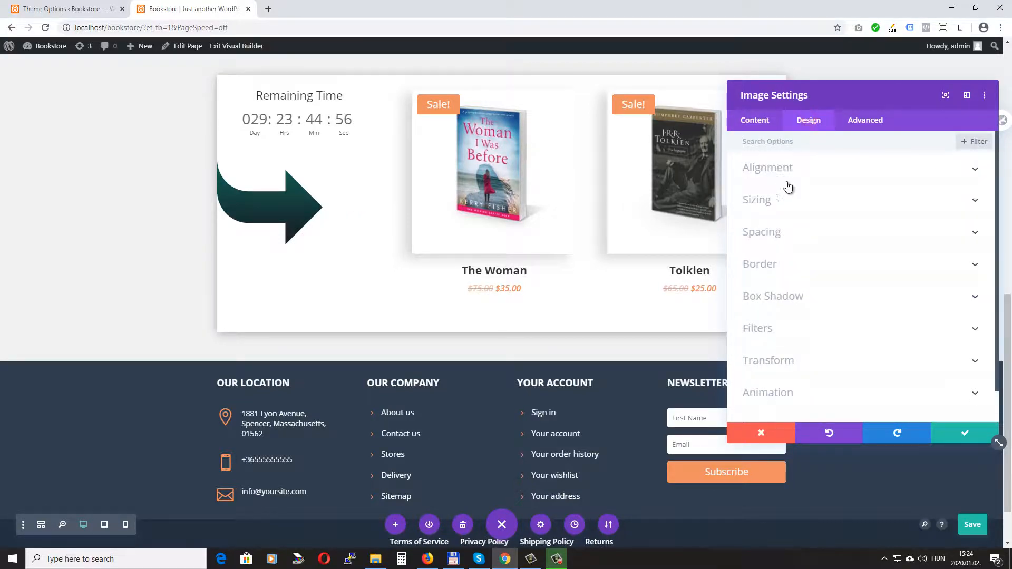
Step: Align the arrow image to the right and set its top margin to -13px
left_click(802, 167)
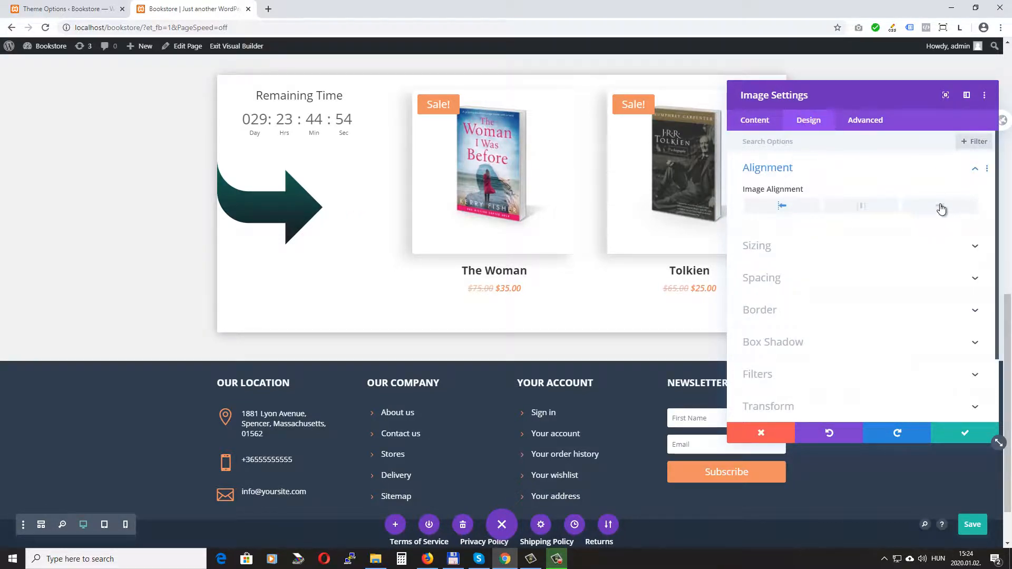
left_click(941, 206)
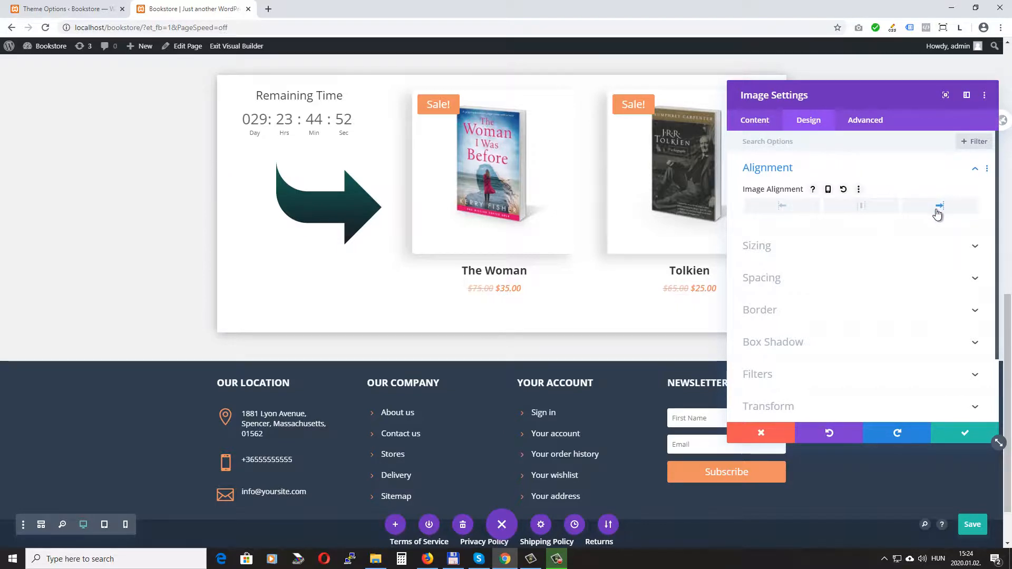
left_click(843, 275)
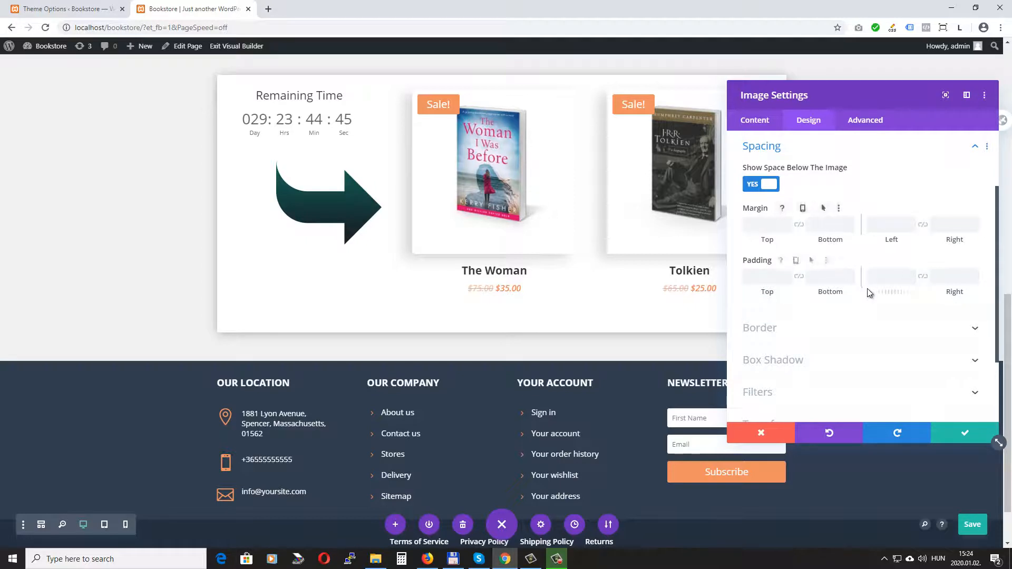
left_click_drag(765, 241, 741, 251)
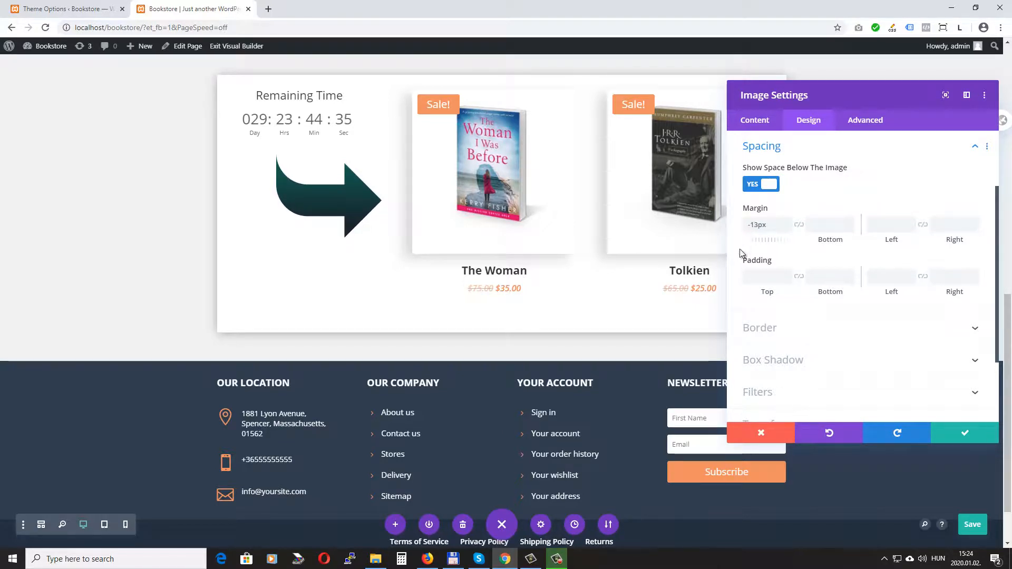
Step: Save the page and exit the Visual Builder to check the Books on Sale section on the live homepage
scroll(654, 295, "down", 1)
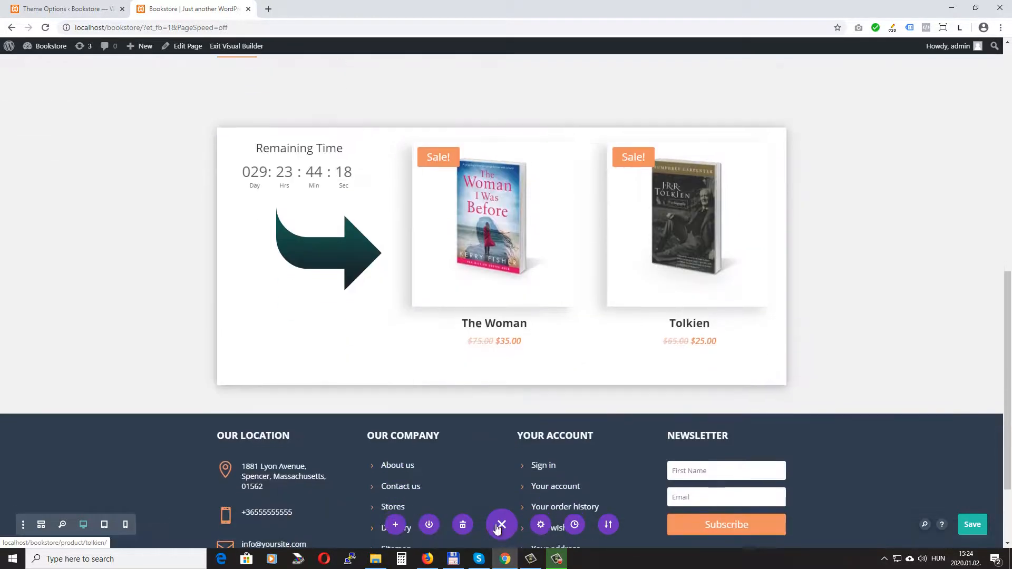
left_click(976, 526)
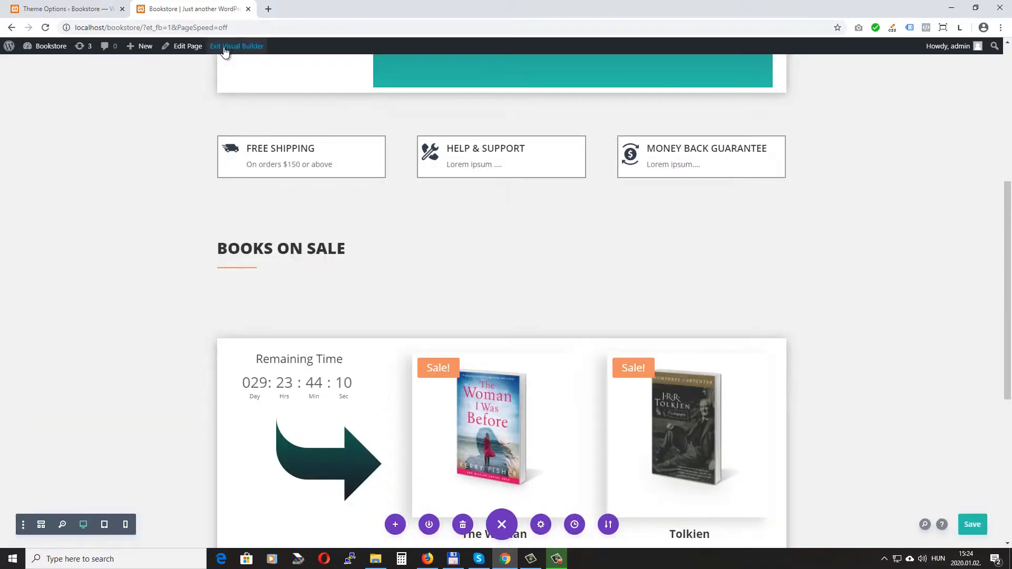
left_click(226, 47)
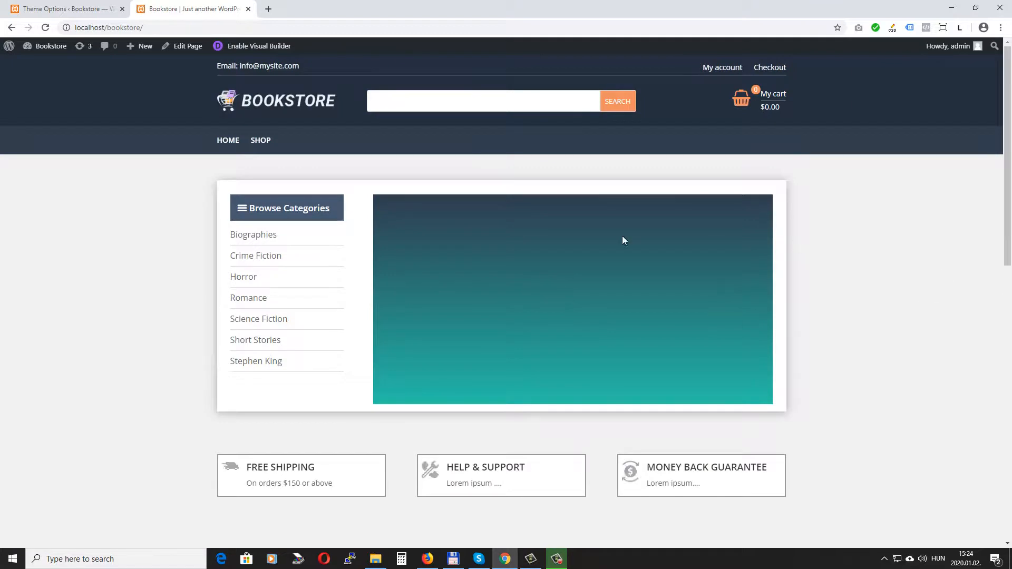
scroll(248, 279, "down", 2)
scroll(248, 279, "down", 4)
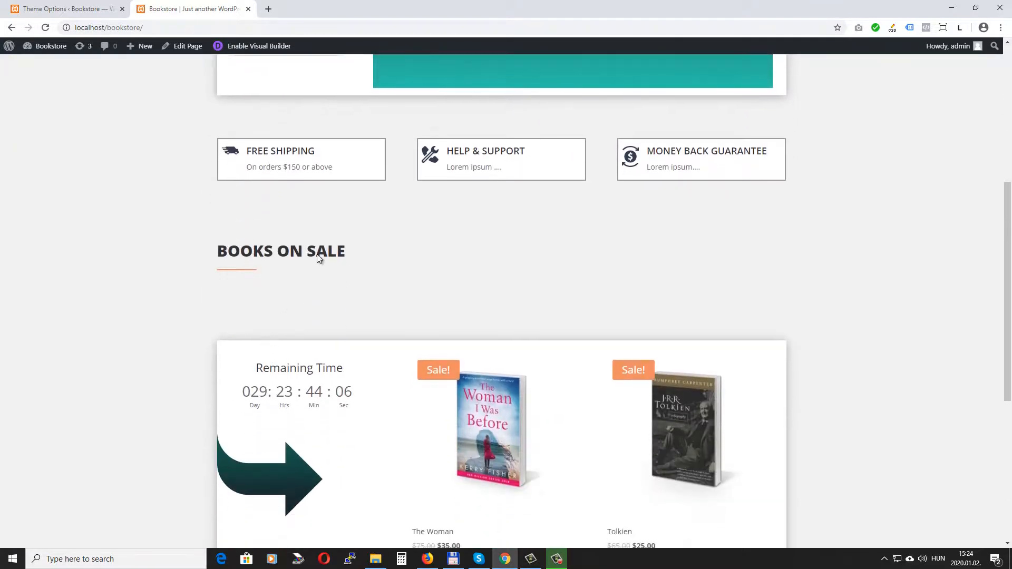
scroll(319, 258, "down", 2)
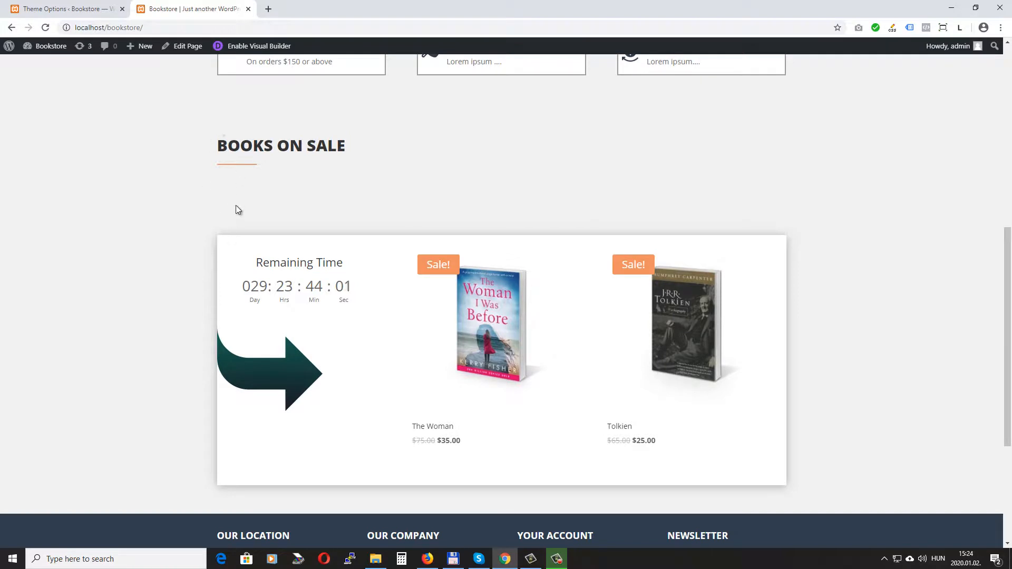
Step: Reopen the homepage in the Visual Builder and set the top padding of the section holding the sale books to 0px, saving the settings
left_click(257, 46)
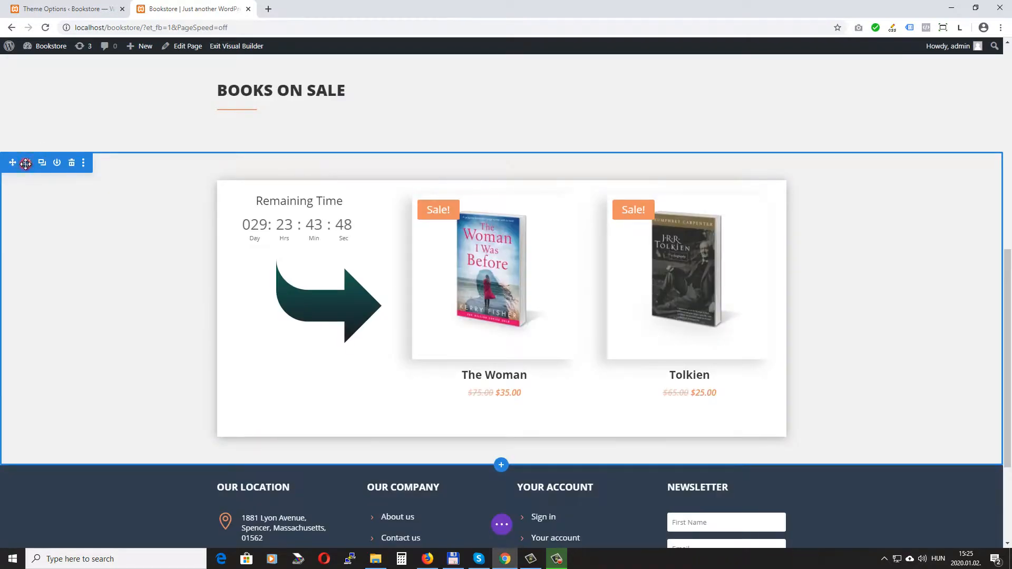
left_click(25, 164)
left_click(808, 126)
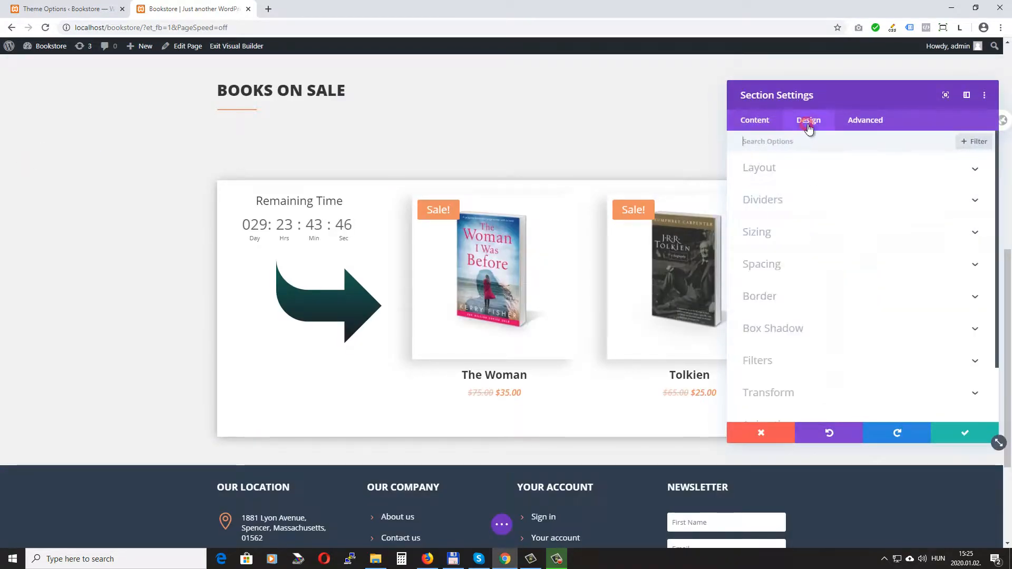
left_click(780, 264)
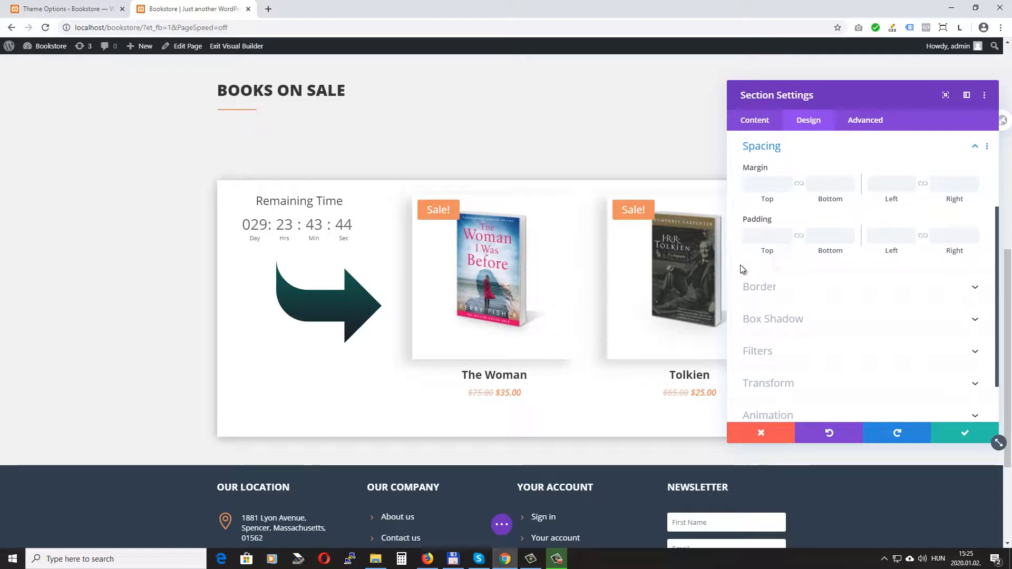
left_click(756, 235)
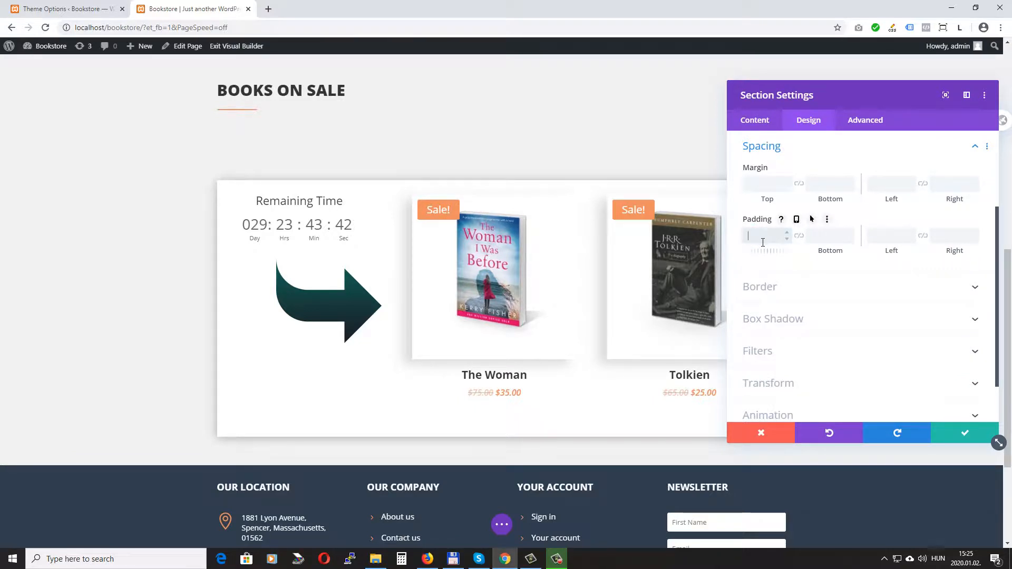
type("0px")
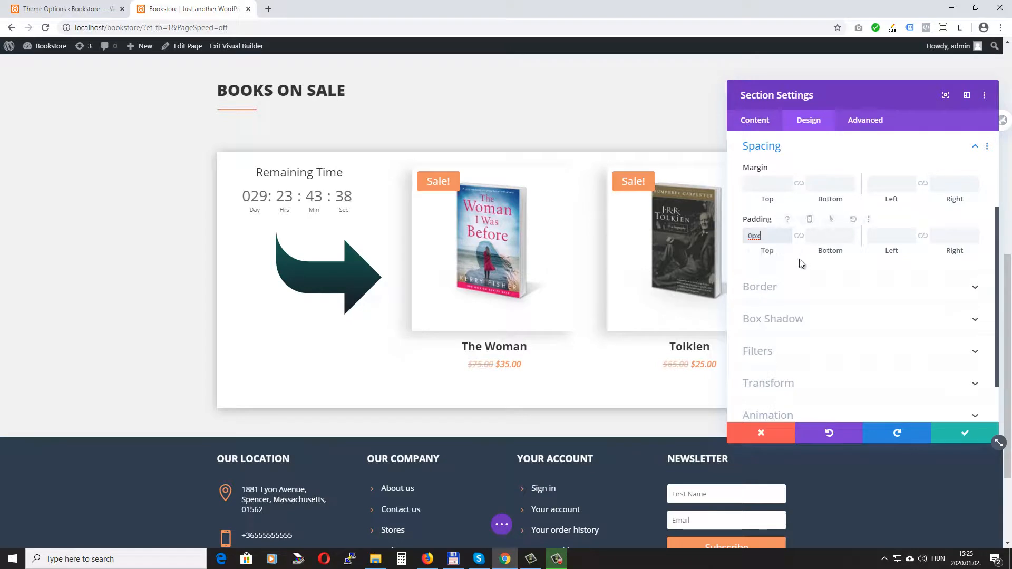
left_click(966, 433)
Step: Reapply the right alignment to the arrow image and save its settings
left_click(283, 255)
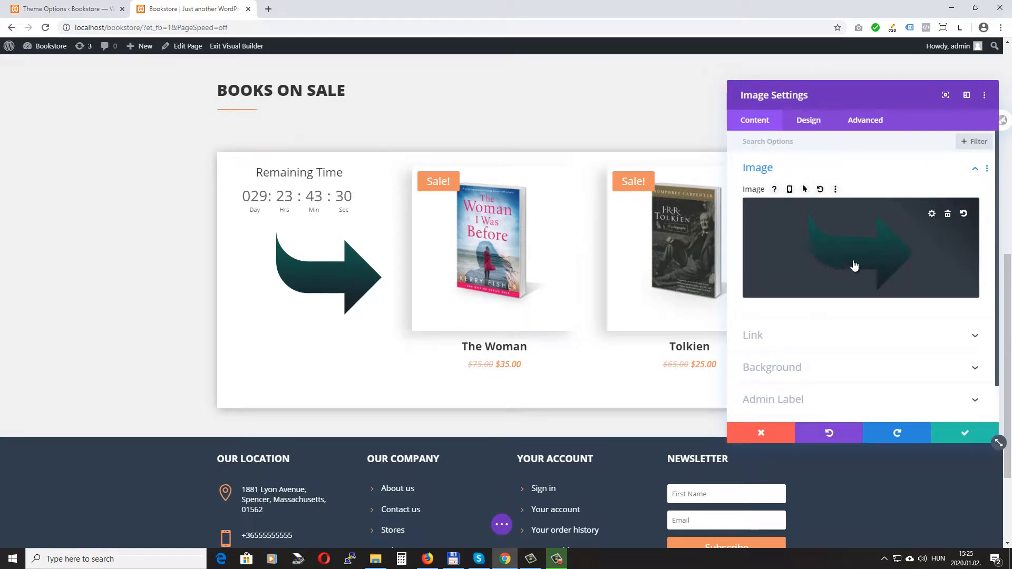
left_click(808, 127)
left_click(799, 168)
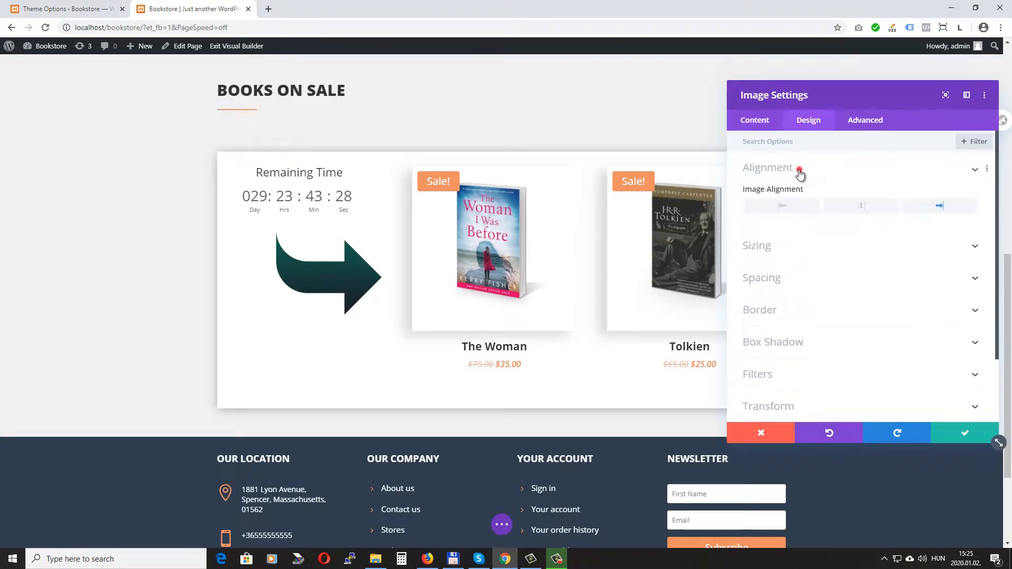
left_click(943, 207)
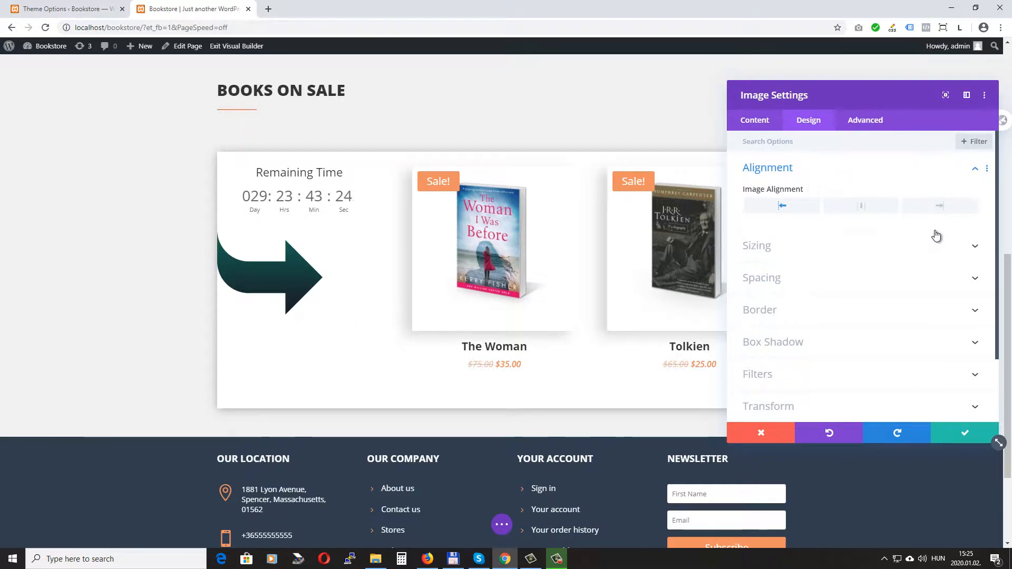
left_click(940, 207)
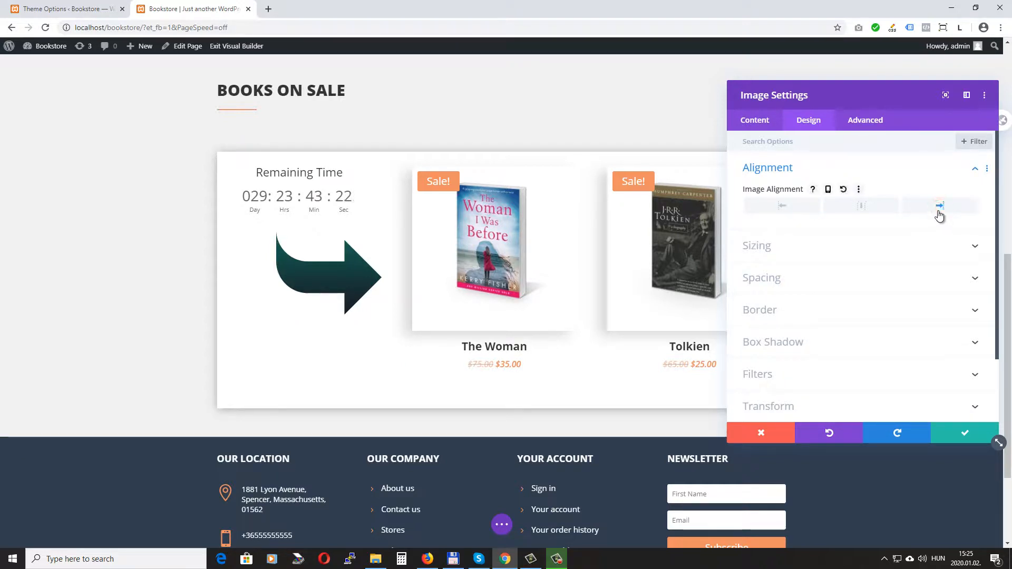
left_click(960, 432)
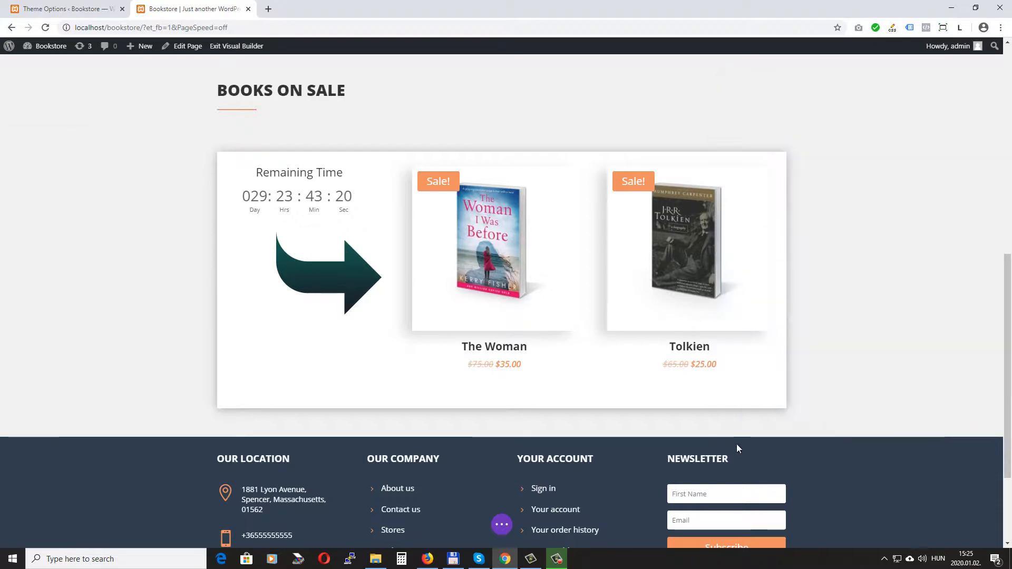
Step: Save the page, exit the Visual Builder and review the Books on Sale section on the live homepage
left_click(502, 524)
left_click(972, 525)
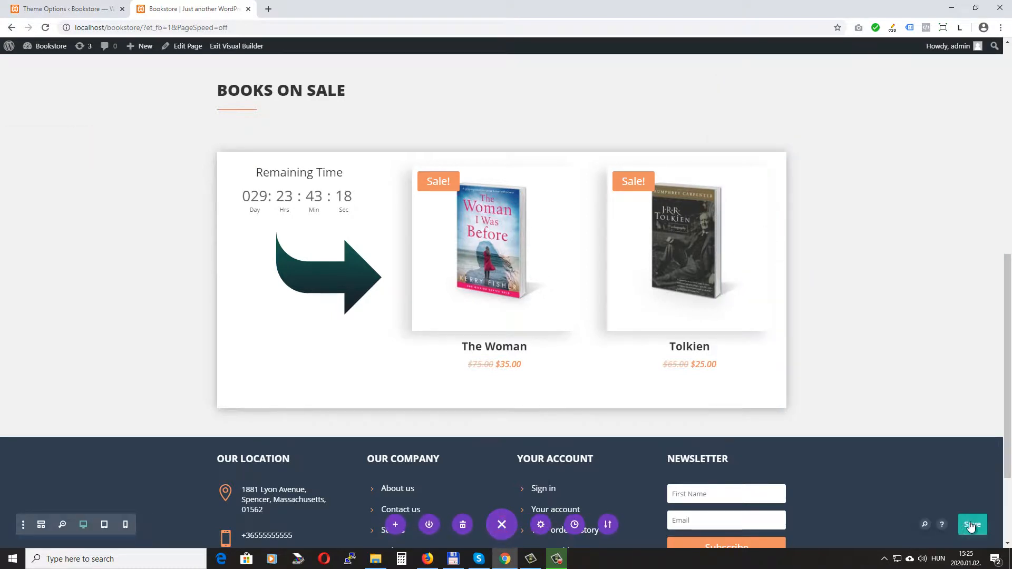
mouse_move(927, 360)
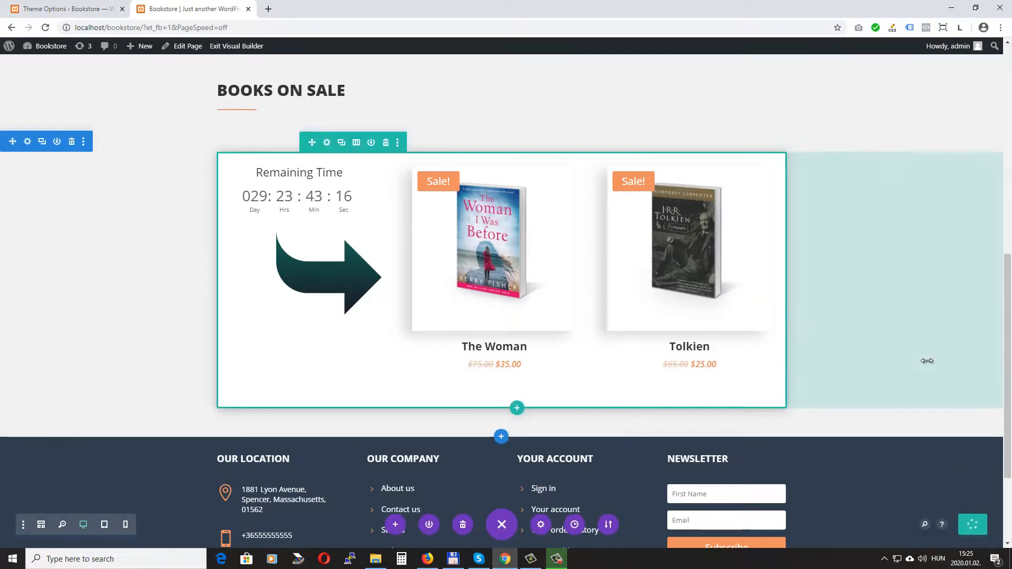
left_click(226, 47)
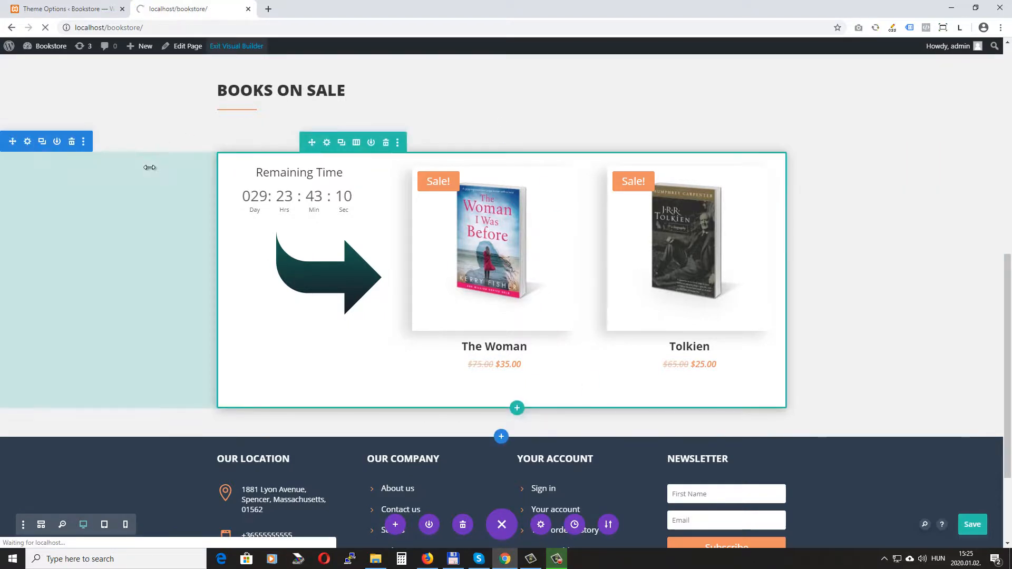
scroll(164, 269, "down", 2)
scroll(163, 269, "down", 2)
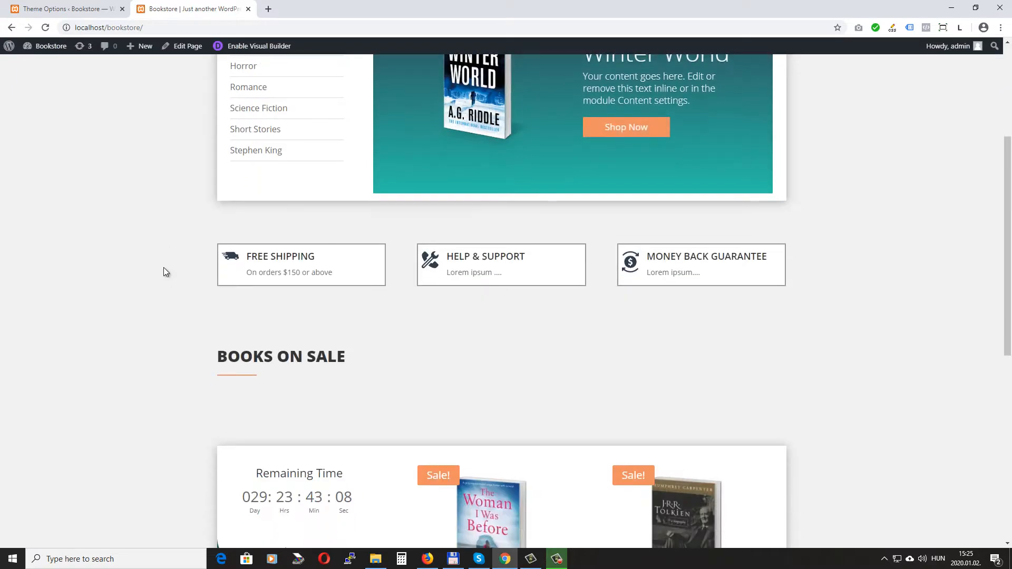
scroll(163, 269, "down", 5)
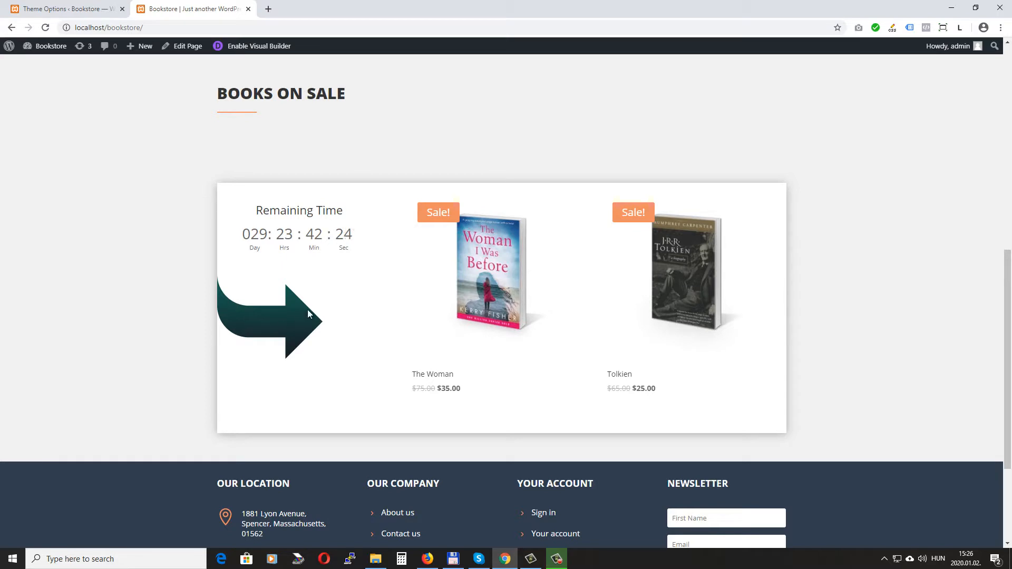
Step: Clear the generated static CSS files in the Divi Theme Options, save the changes and return to the homepage
left_click(57, 9)
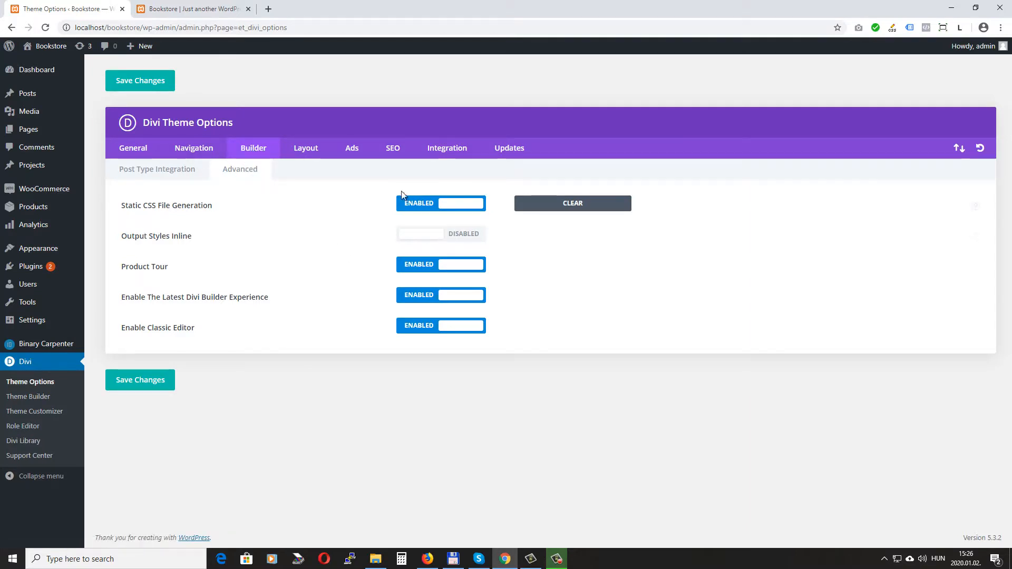
left_click_drag(125, 207, 213, 209)
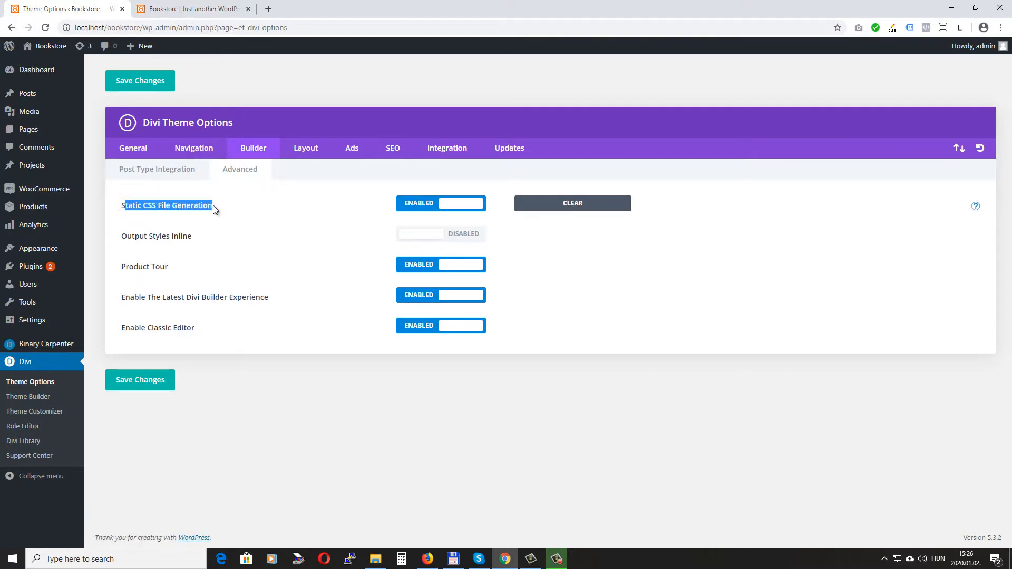
left_click(561, 228)
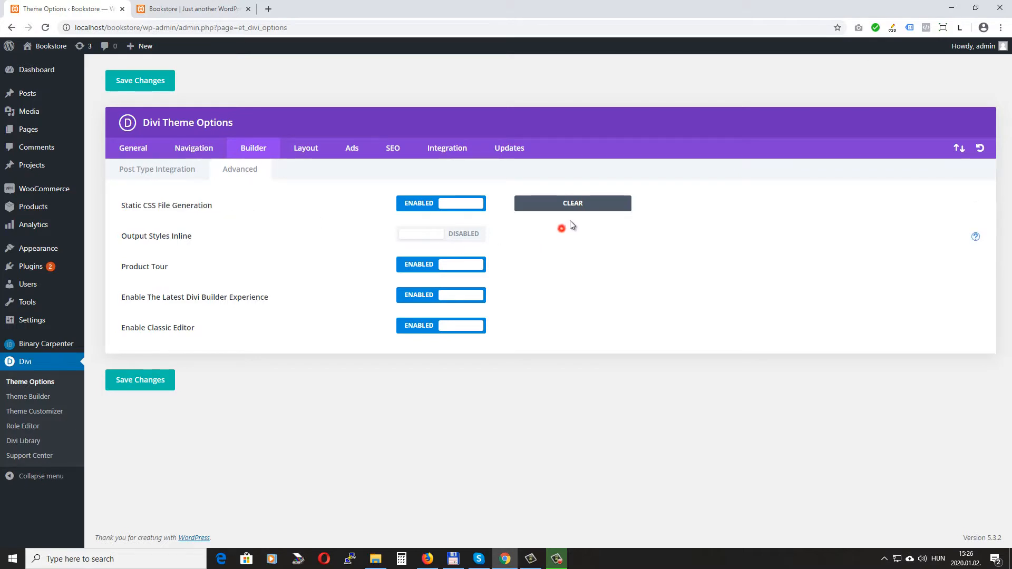
left_click(576, 208)
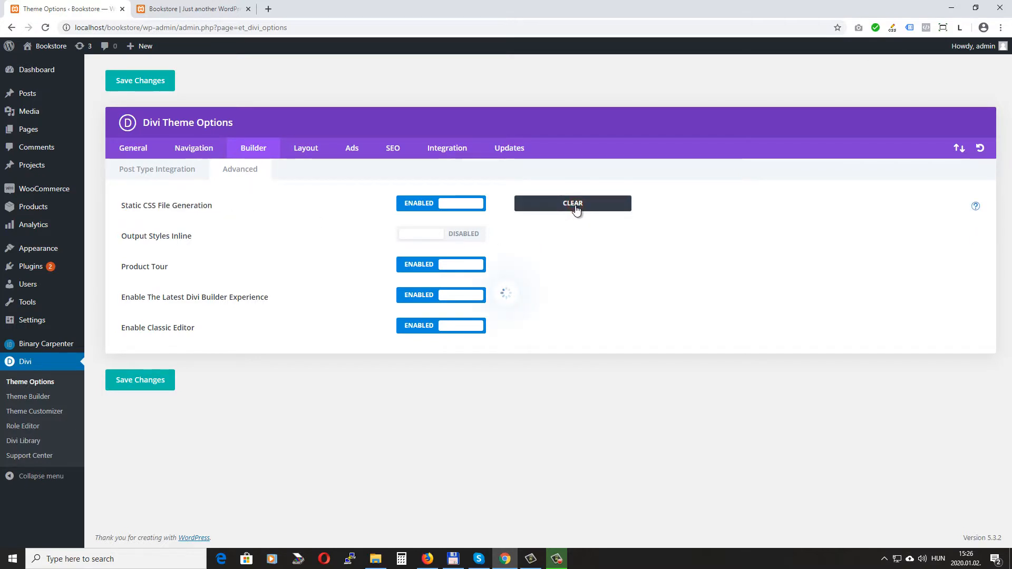
left_click(144, 378)
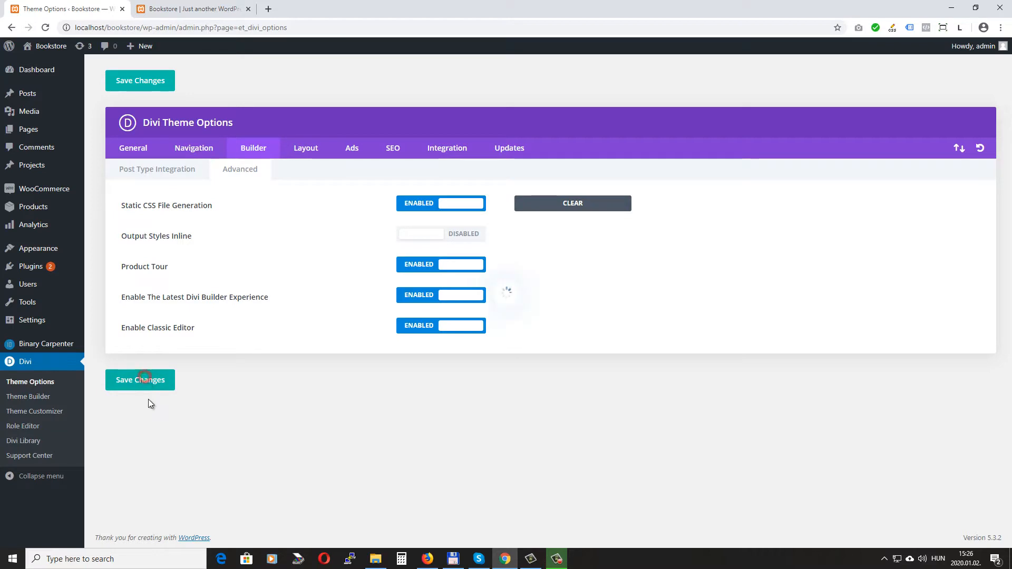
left_click(199, 9)
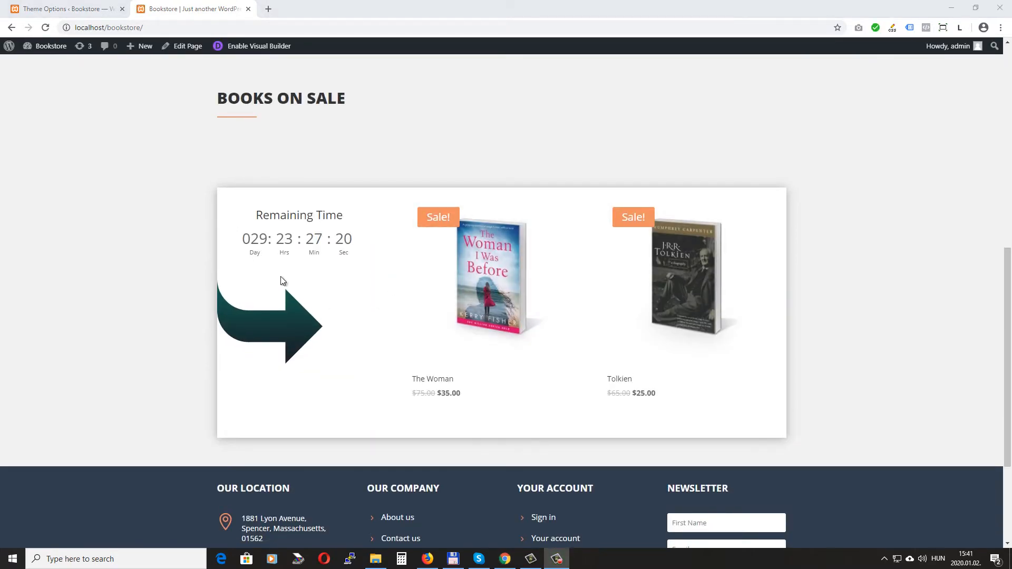
Step: Disable Static CSS File Generation in the Divi Theme Options, save, and reload the homepage to check the Books on Sale section
left_click(53, 9)
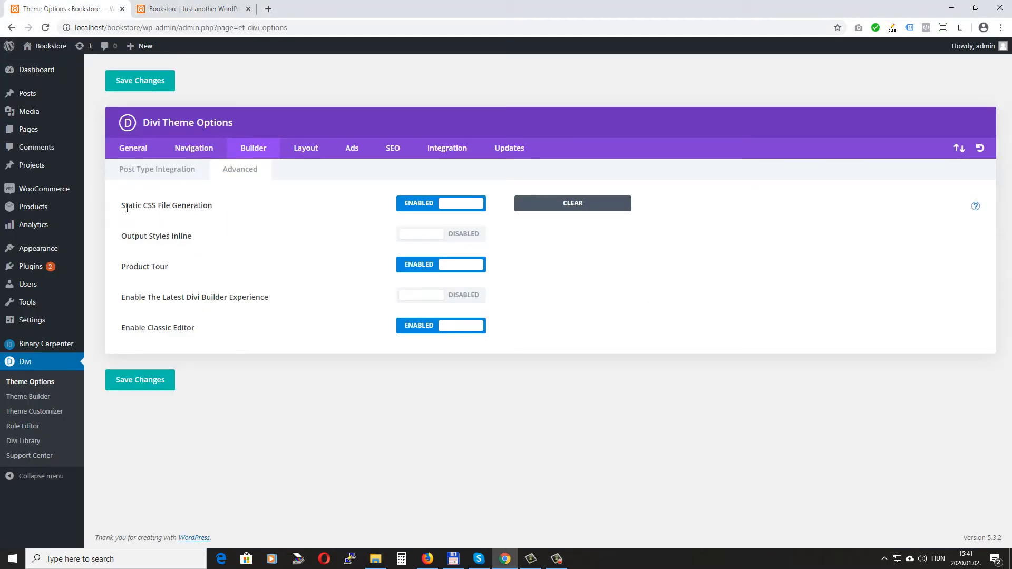
left_click(462, 205)
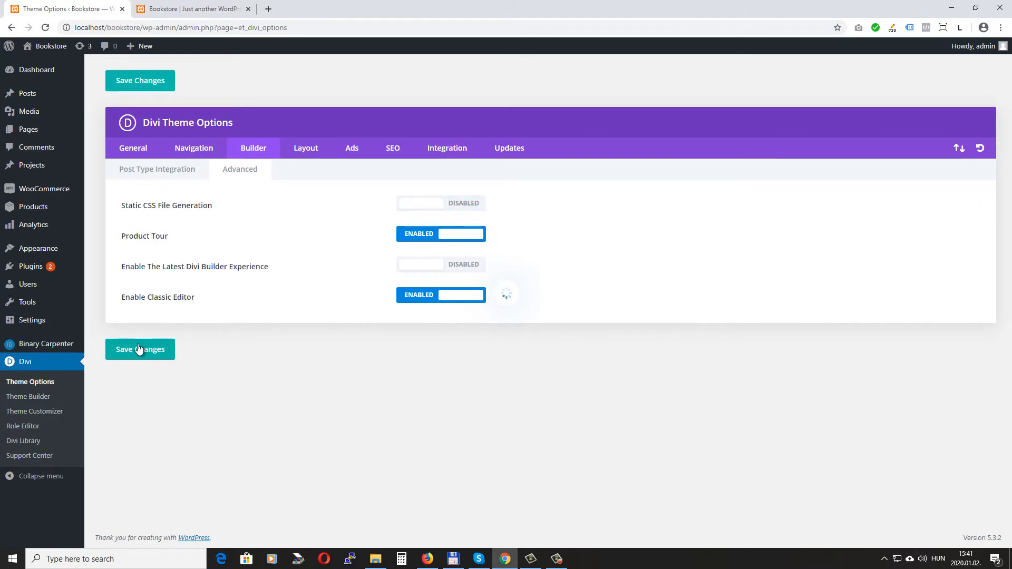
left_click(198, 11)
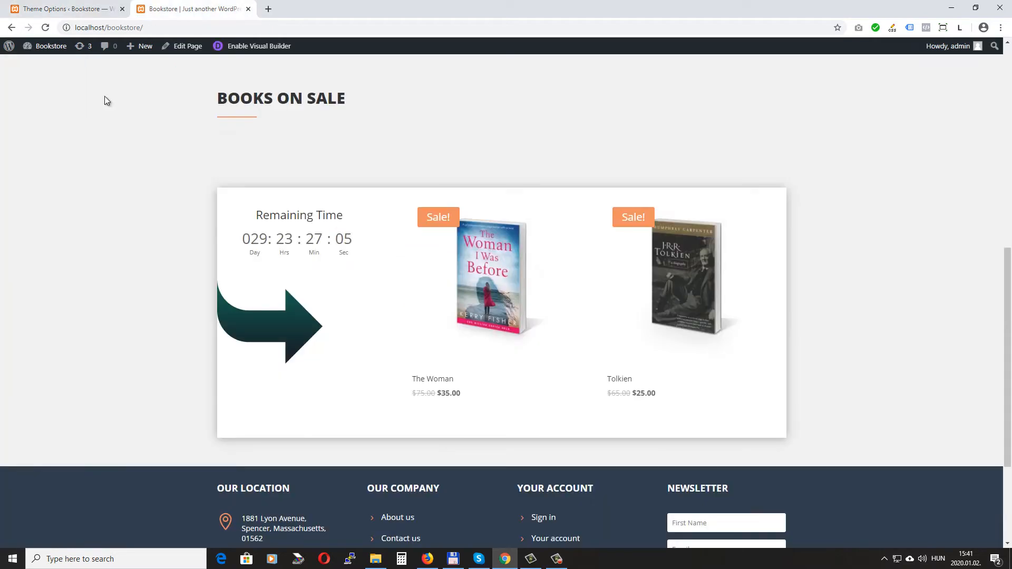
left_click(45, 28)
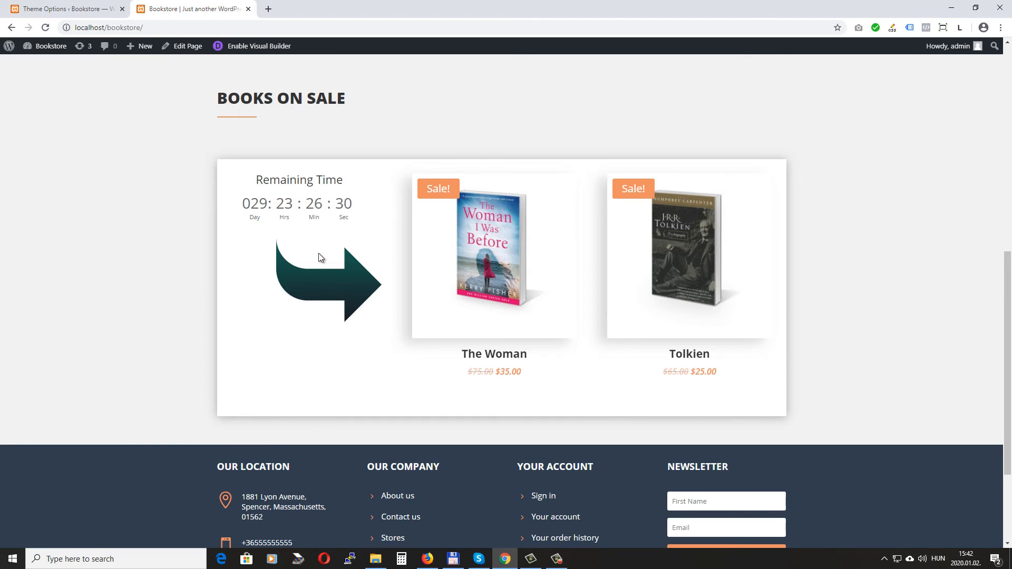
scroll(339, 275, "down", 1)
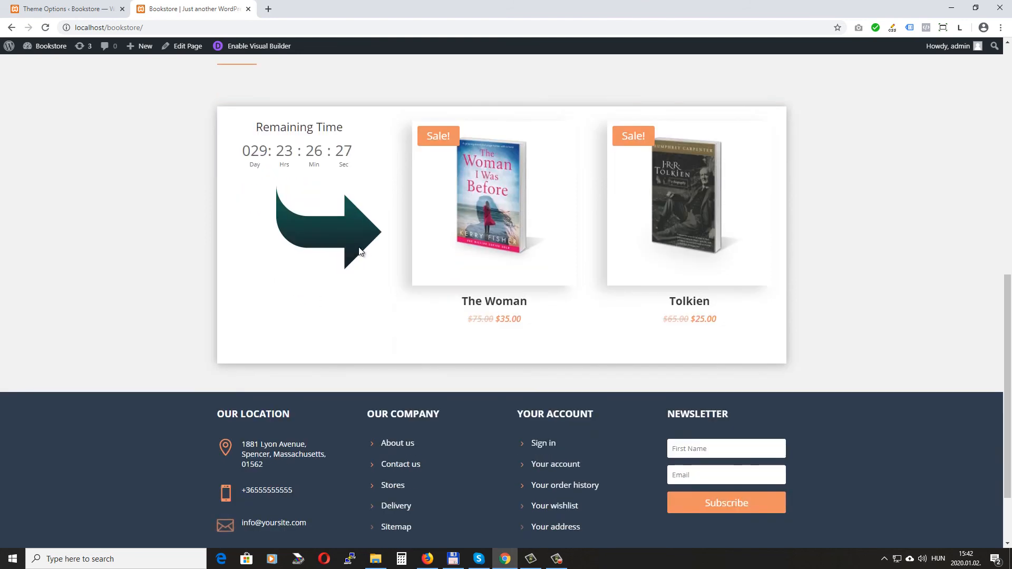